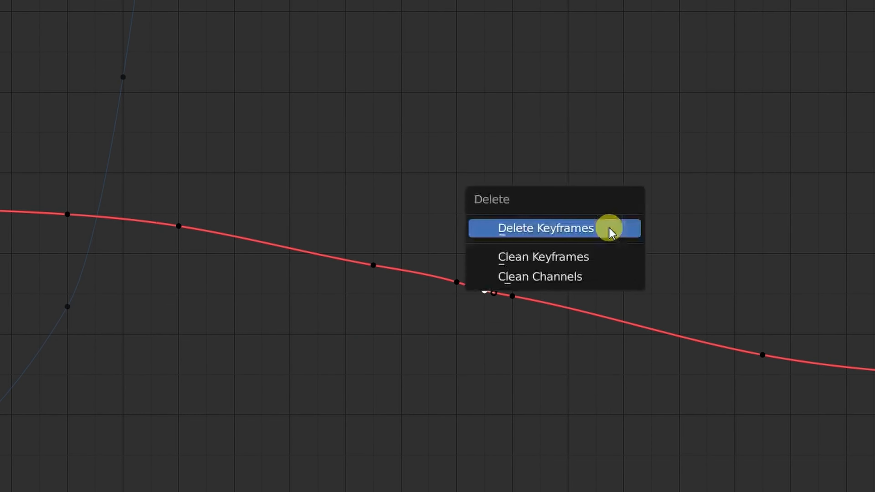
Delete the selected keyframe from the camera's curve and set the camera's focal length to 30 mm
left_click(611, 227)
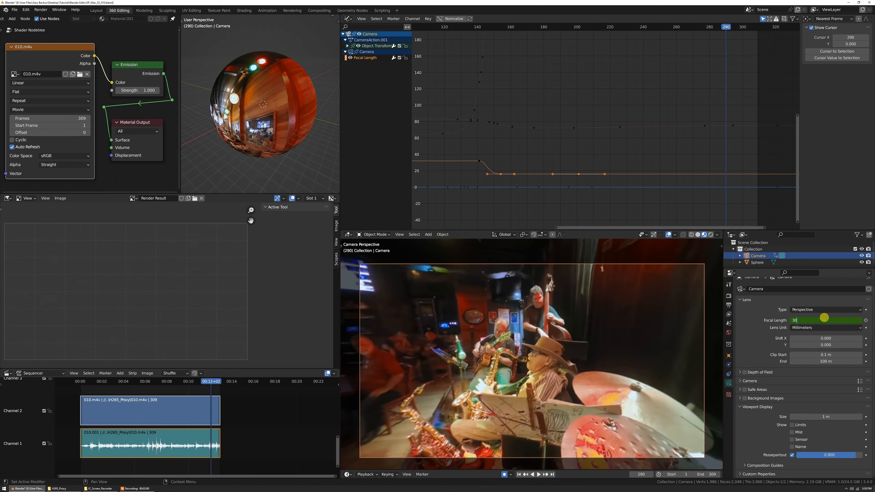
left_click(824, 318)
type("30")
key("Return")
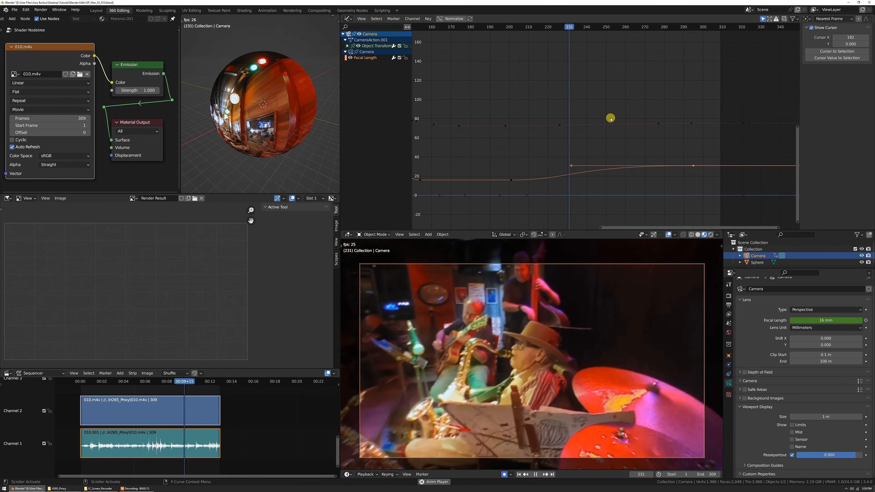
Play back the animation and box-select the camera's focal length keyframe near frame 200
key("space")
left_click_drag(506, 171, 515, 181)
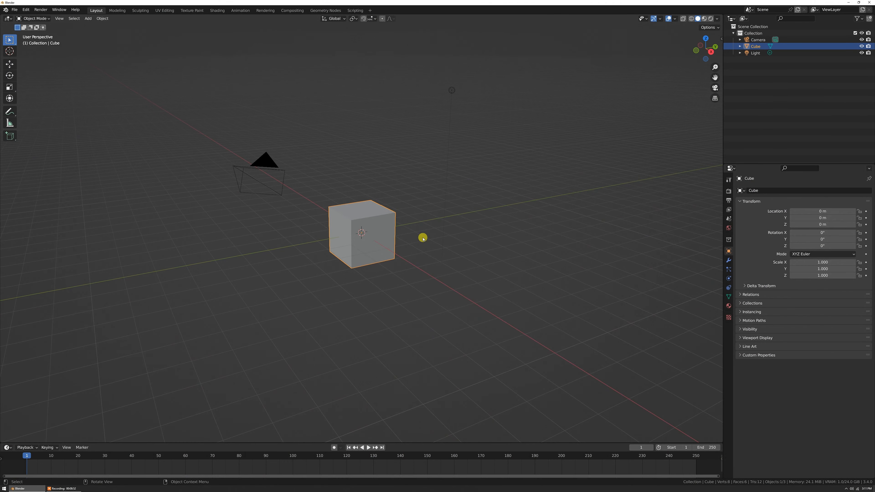
Delete the default cube and add a UV sphere at the origin
key("x")
left_click(431, 232)
key("shift+a")
mouse_move(421, 219)
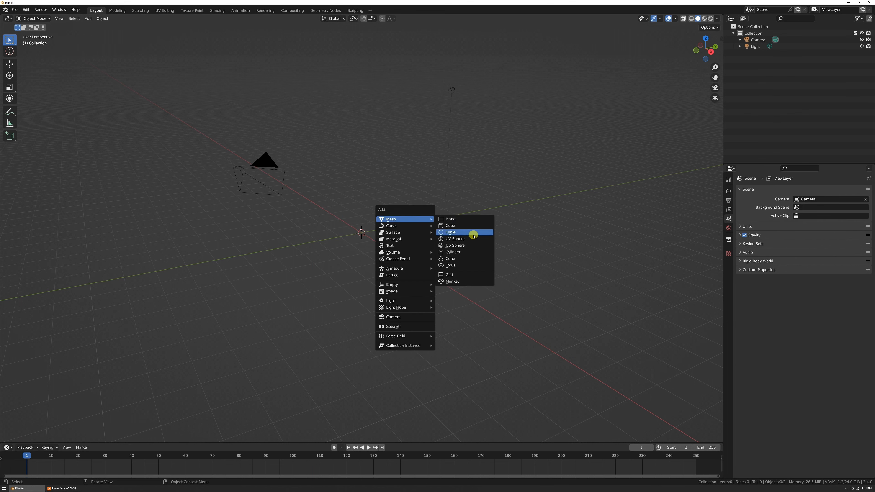
left_click(458, 239)
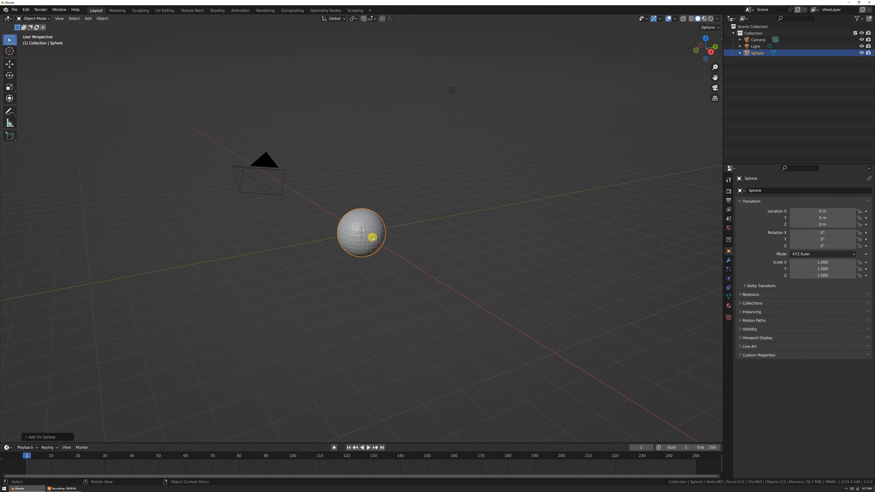
Set the new UV sphere's resolution to 64 segments and 32 rings
key("F9")
left_click_drag(429, 248, 431, 249)
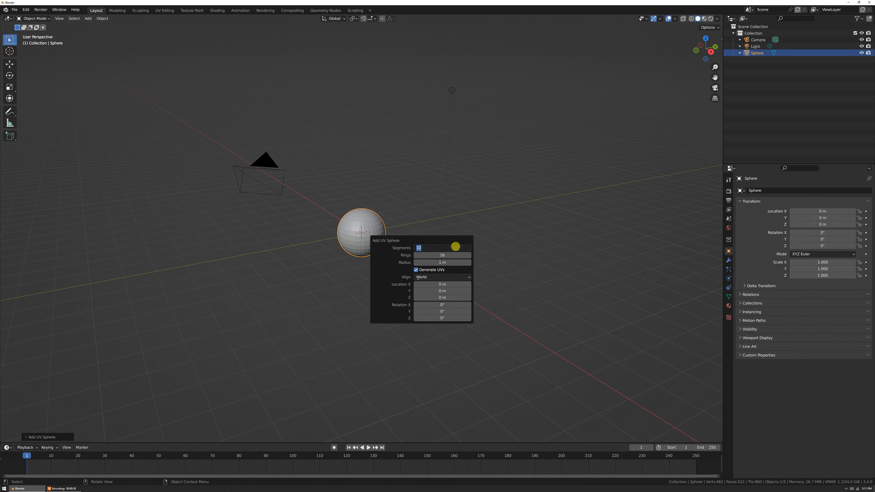
key("Tab")
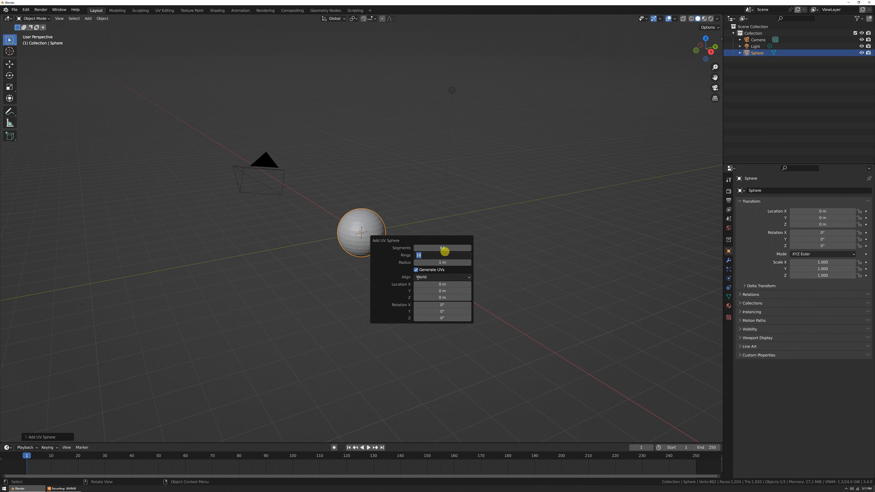
key("Return")
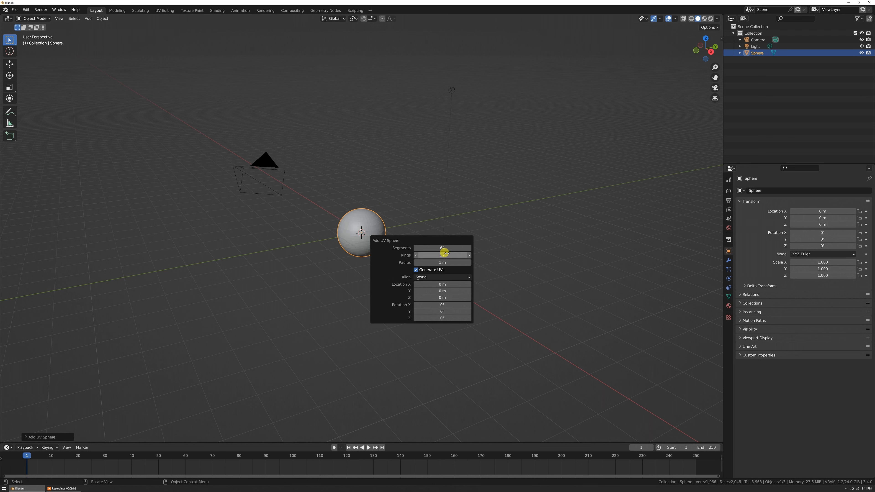
Shade the sphere smooth and scale it uniformly by a factor of 10
right_click(381, 224)
left_click(381, 224)
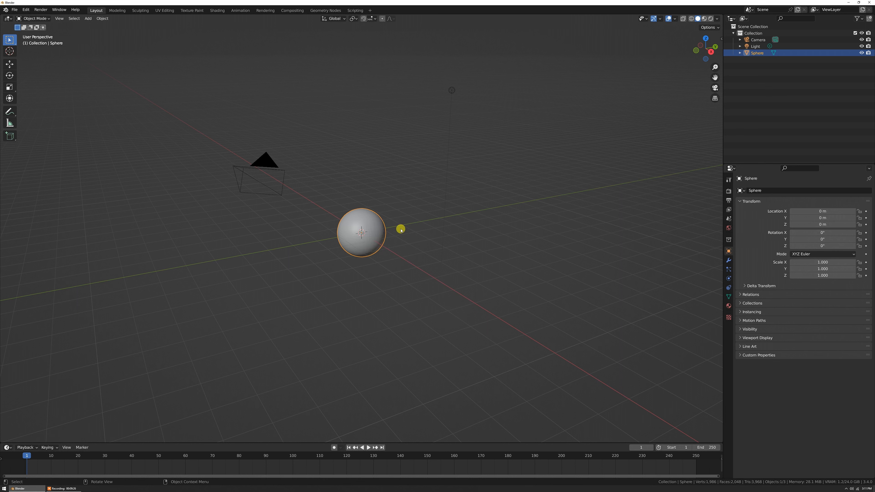
type("s10")
key("Return")
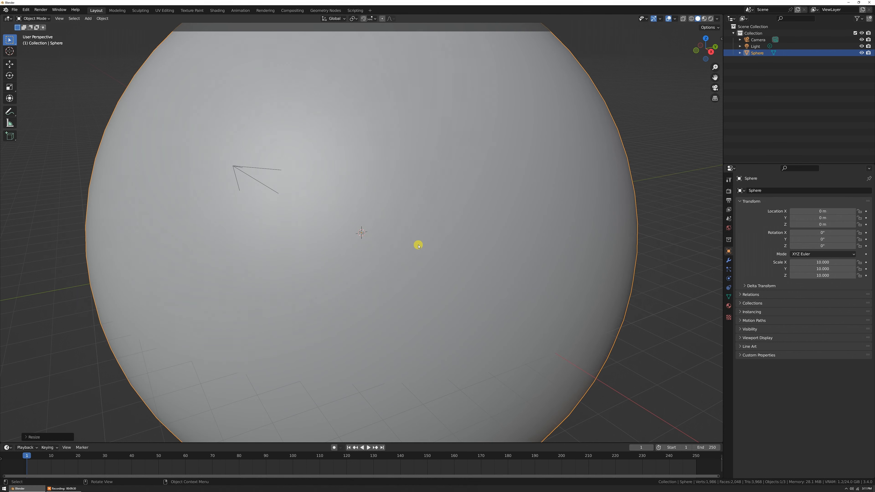
scroll(443, 250, "down", 4)
scroll(347, 242, "up", 1)
middle_click_drag(428, 248, 384, 241)
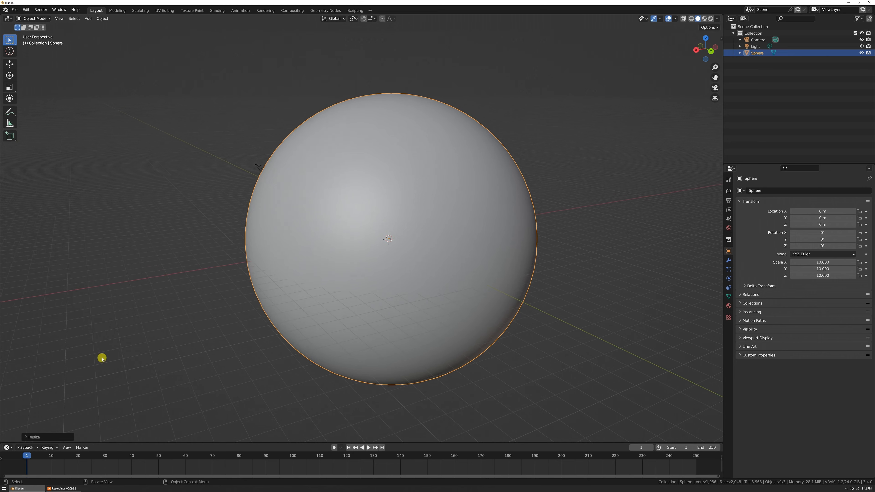
Split the 3D viewport into two side-by-side areas and turn the new area into a Shader Editor with its sidebar hidden
left_click_drag(1, 436, 324, 402)
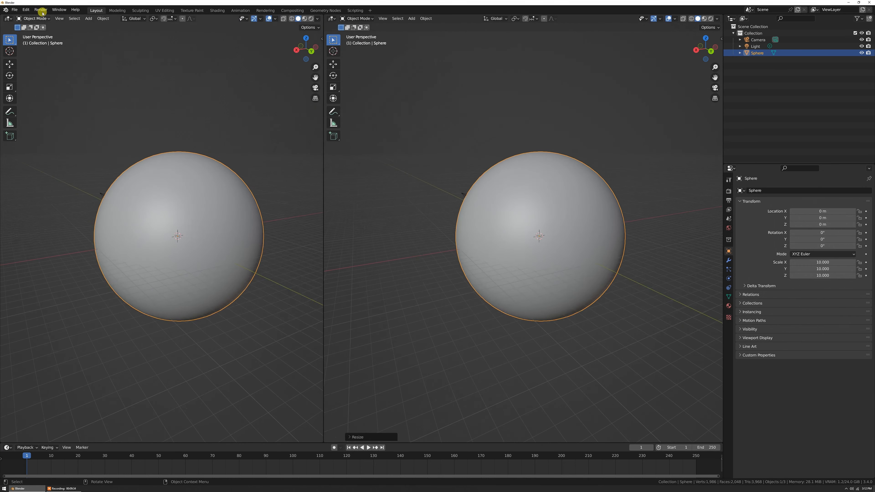
left_click(8, 18)
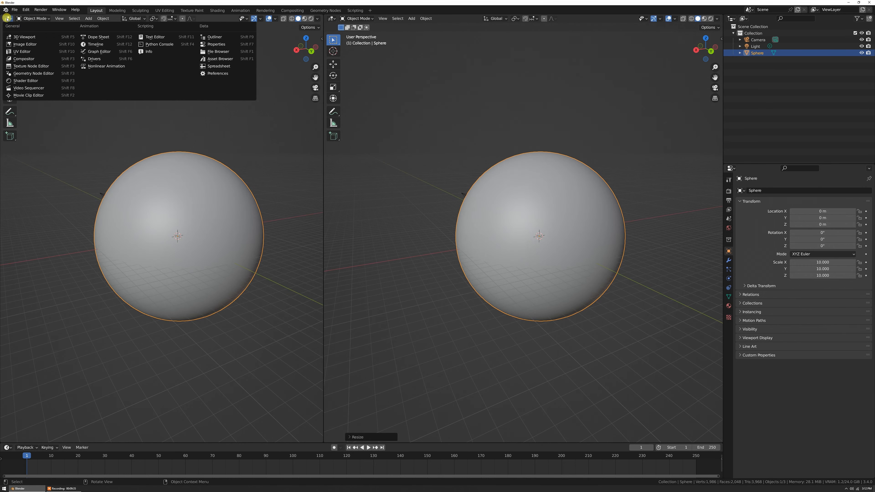
left_click(45, 80)
key("n")
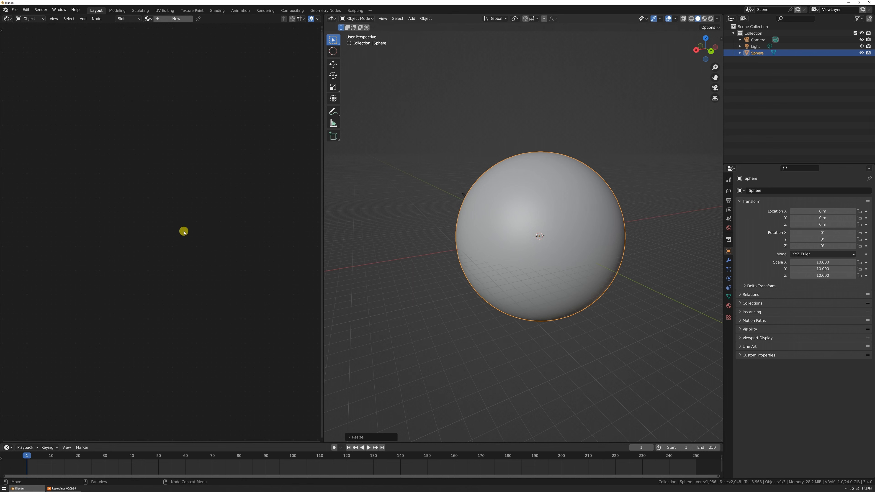
Create a new material on the sphere and delete its Principled BSDF node
left_click(173, 19)
scroll(180, 146, "up", 3)
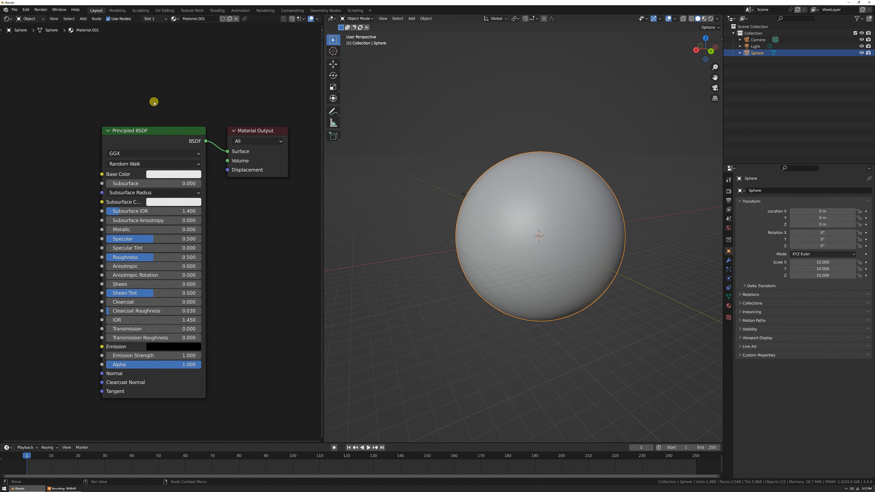
left_click(165, 131)
key("Delete")
Add an Emission node and connect its output to the Material Output's Surface input
key("shift+a")
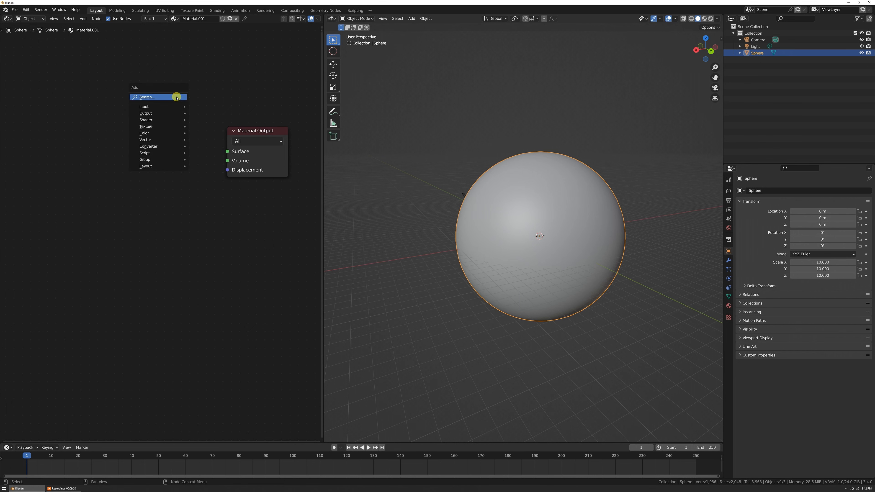
left_click(177, 98)
type("emi")
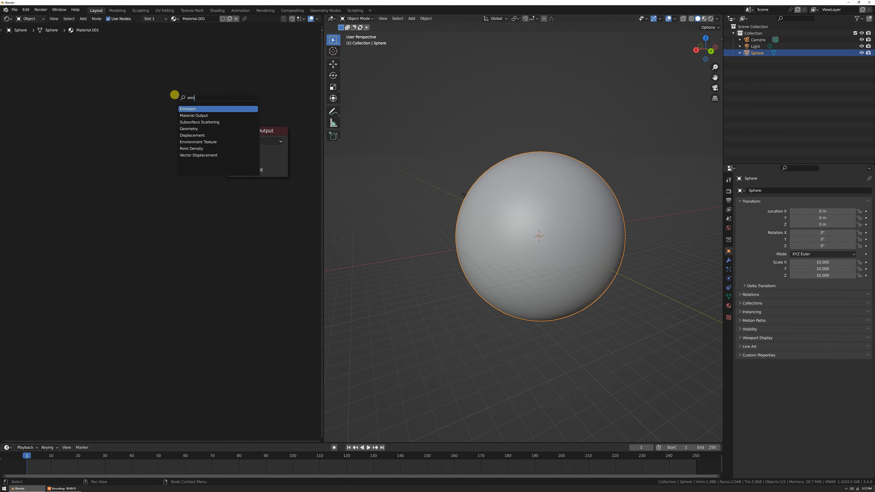
key("Return")
left_click(128, 168)
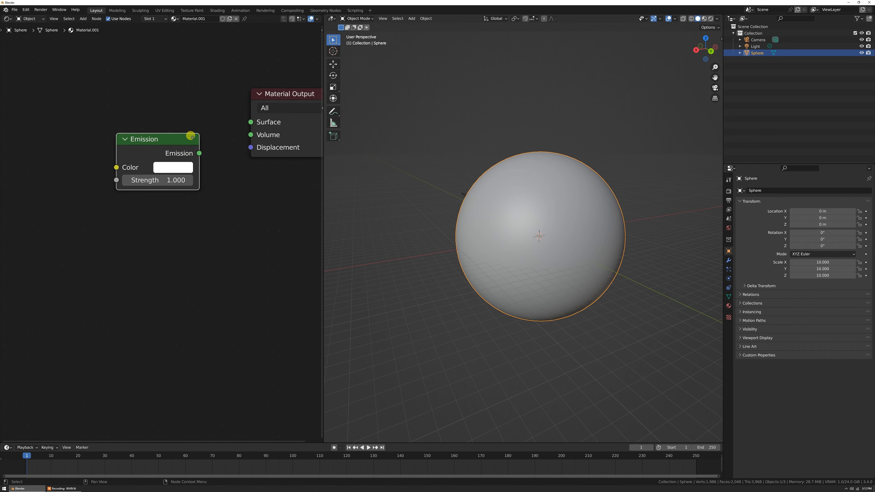
scroll(168, 219, "up", 2)
left_click_drag(170, 224, 224, 194)
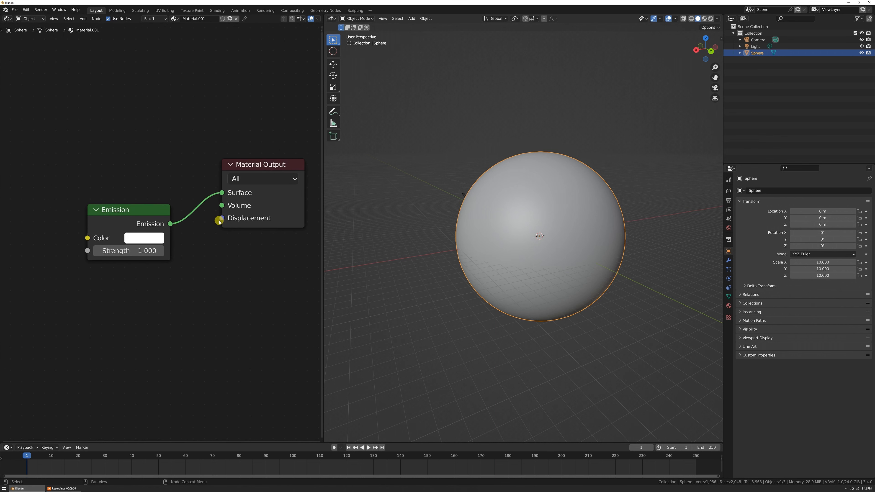
Give the Emission node a light orange color and display the sphere in Material Preview shading
left_click(144, 238)
left_click_drag(192, 134, 196, 140)
key("z")
left_click(552, 186)
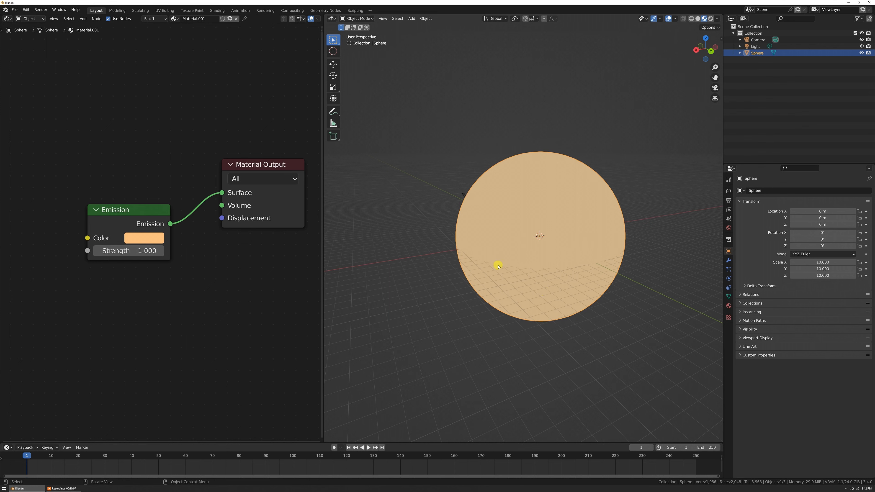
scroll(506, 265, "up", 2)
middle_click_drag(523, 239, 477, 237, "shift")
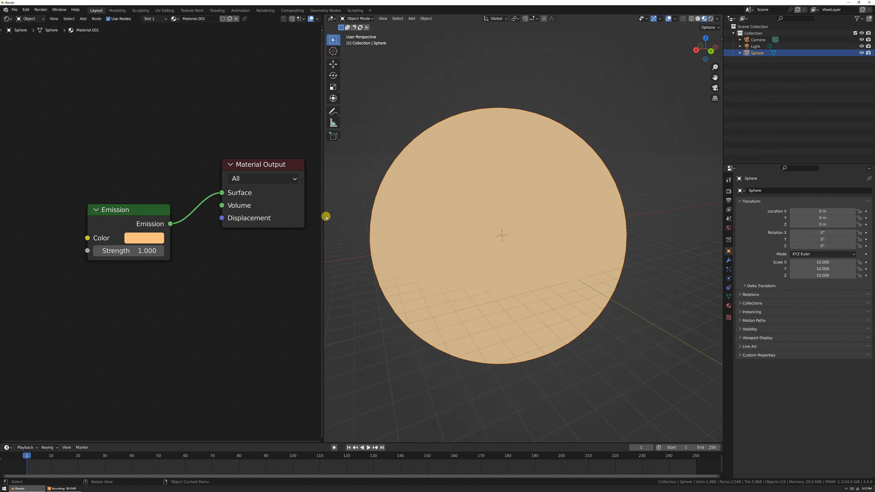
Add an Image Texture node beside the Emission node and connect its Color output to the Emission Color input
scroll(162, 234, "down", 2)
key("shift+a")
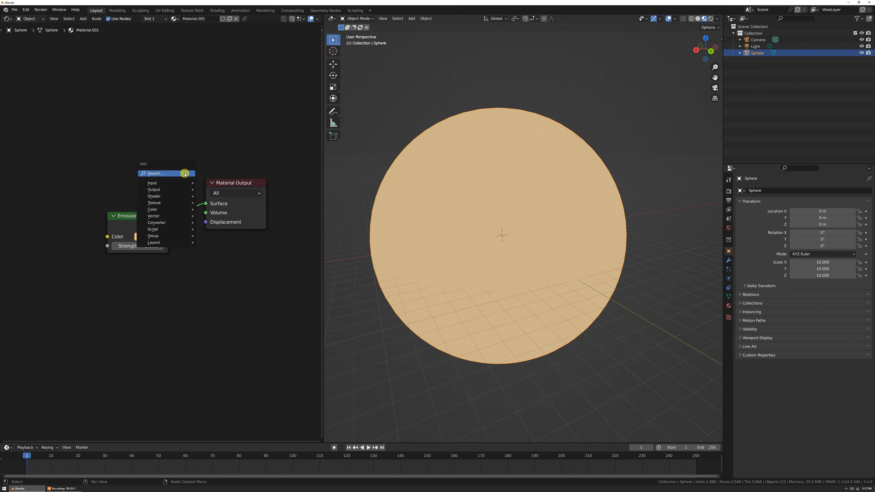
left_click(182, 171)
type("image")
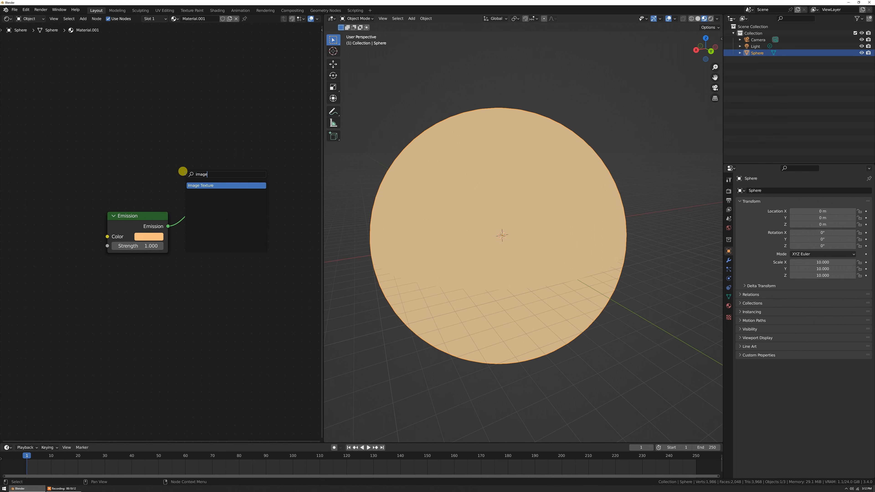
key("Return")
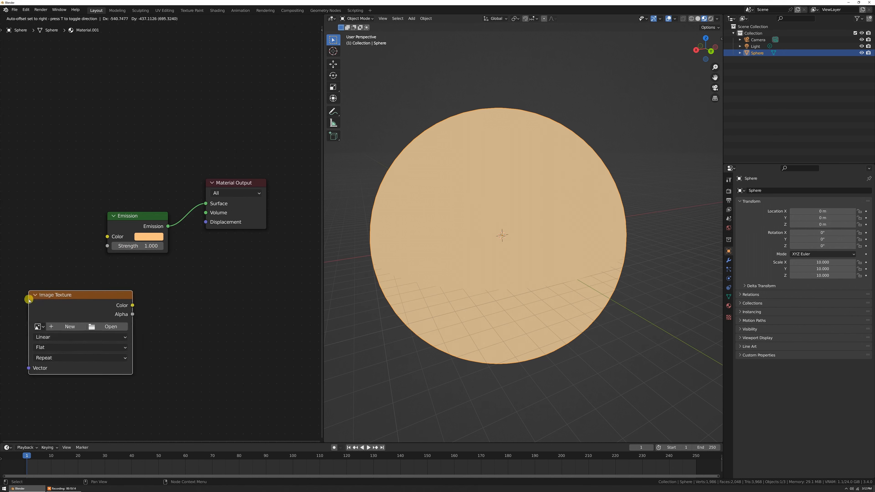
left_click(29, 297)
middle_click_drag(31, 295, 118, 299)
middle_click_drag(167, 238, 129, 217, "shift")
left_click_drag(132, 278, 157, 218)
scroll(178, 273, "down", 2)
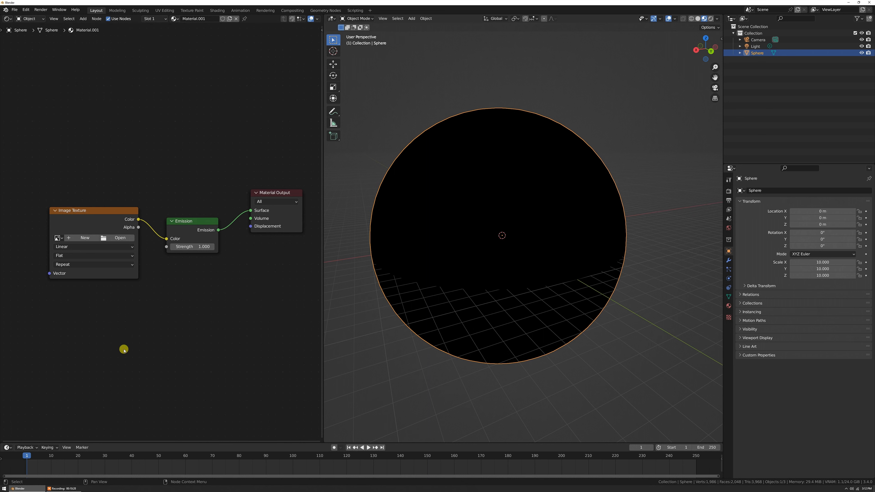
Switch to File Explorer, open the H265_Proxy folder inside the desktop's Tutorial folder, and copy its path
left_click(4, 489)
left_click(107, 369)
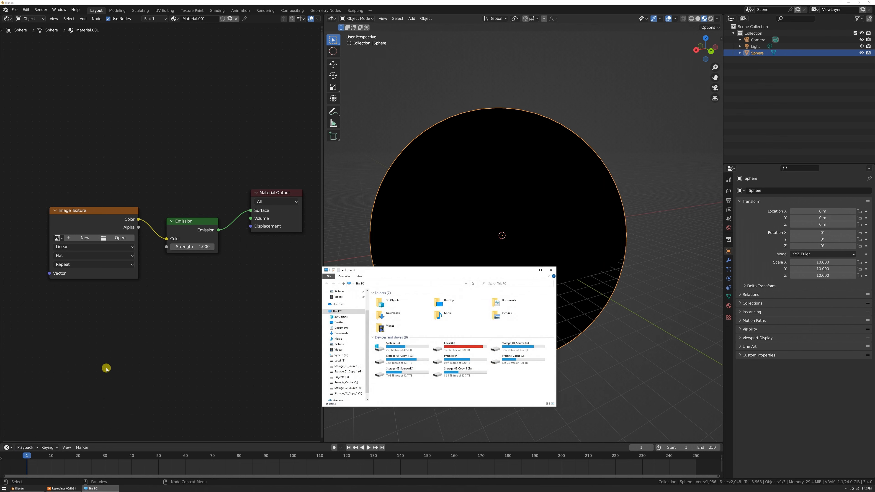
double_click(454, 302)
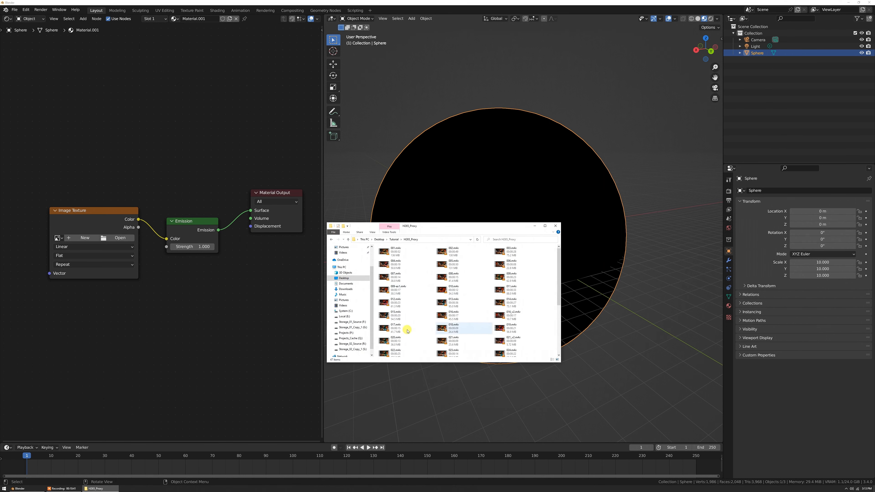
left_click(453, 295)
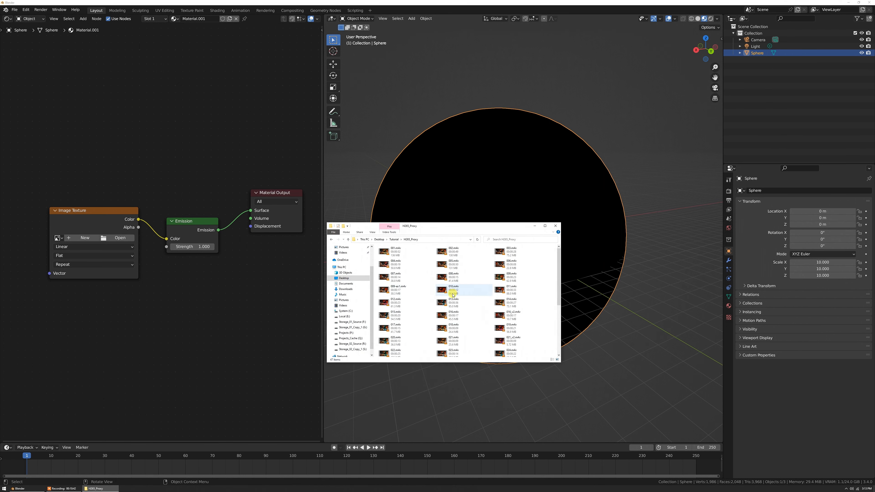
left_click(432, 239)
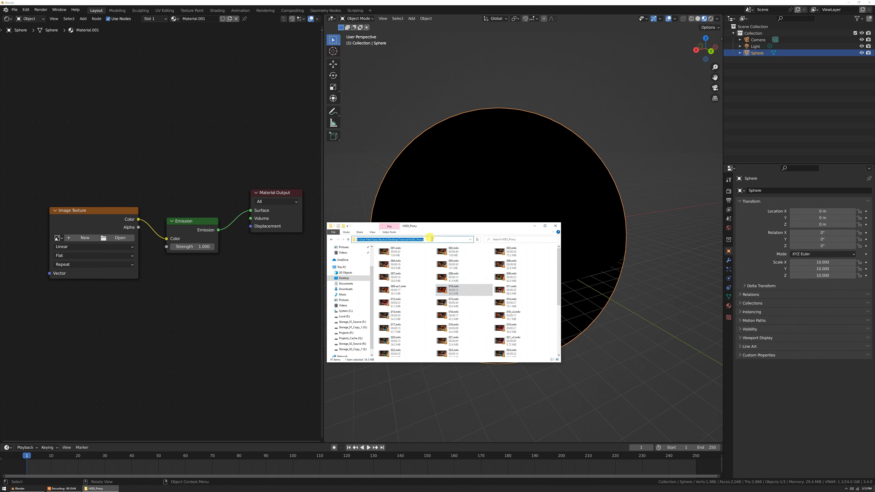
key("ctrl+c")
Load the video 010.m4v into the Image Texture node using the copied H265_Proxy folder path
left_click(115, 238)
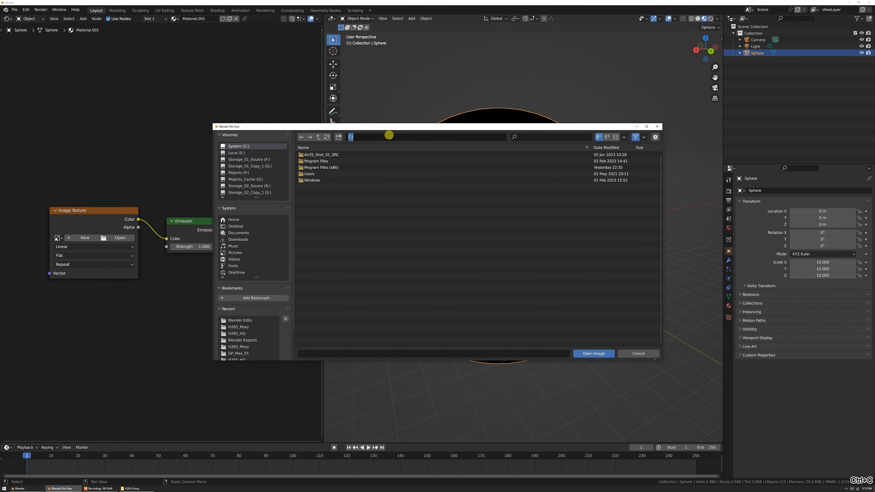
key("ctrl+v")
key("Return")
double_click(309, 219)
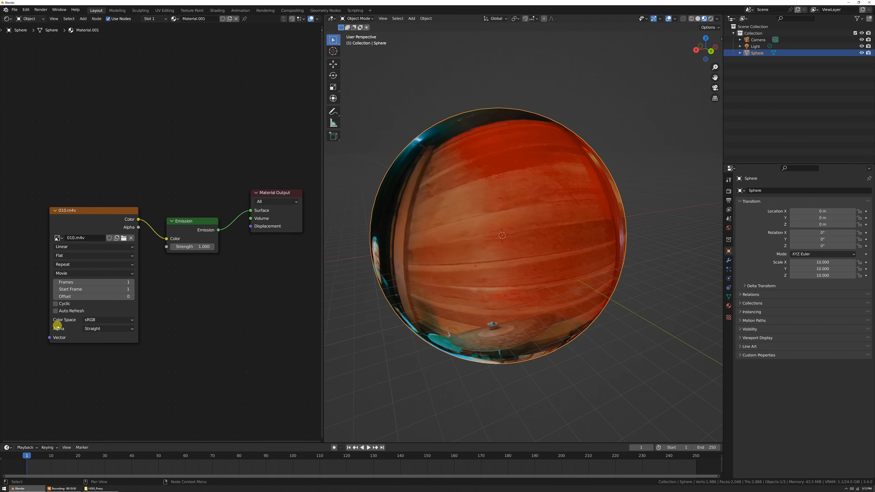
Split off the lower part of the Shader Editor area and turn it into a Video Sequencer
left_click_drag(2, 442, 2, 304)
left_click(8, 305)
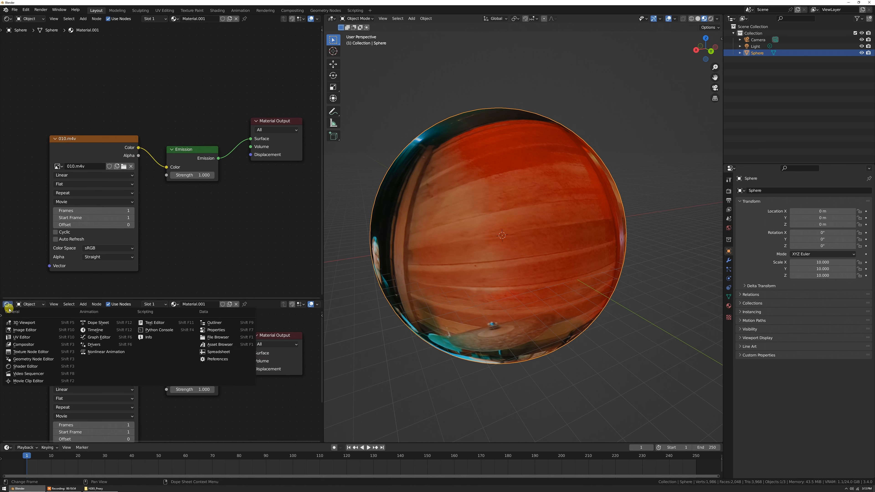
left_click(47, 374)
Add 010.m4v from the H265_Proxy folder to sequencer channels 1 and 2 and slide its strips to the timeline's start
left_click(95, 489)
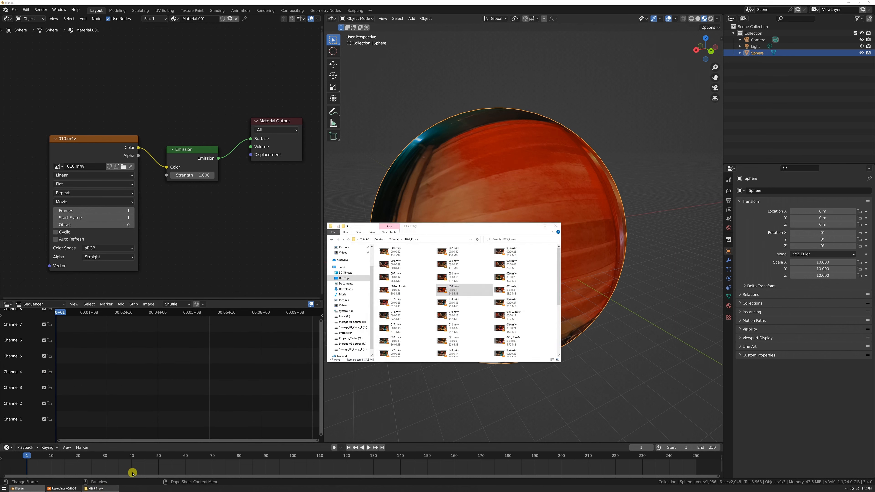
left_click_drag(444, 290, 99, 402)
middle_click_drag(103, 382, 155, 411)
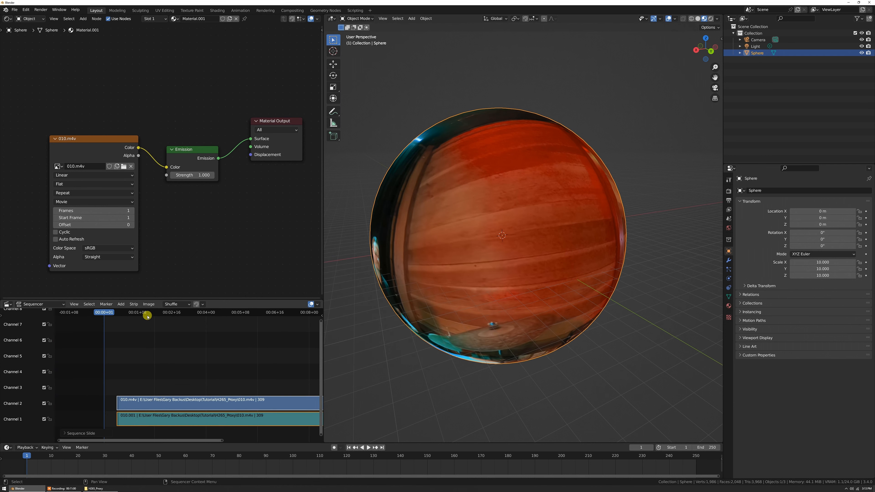
left_click(170, 313)
left_click_drag(139, 402, 104, 412)
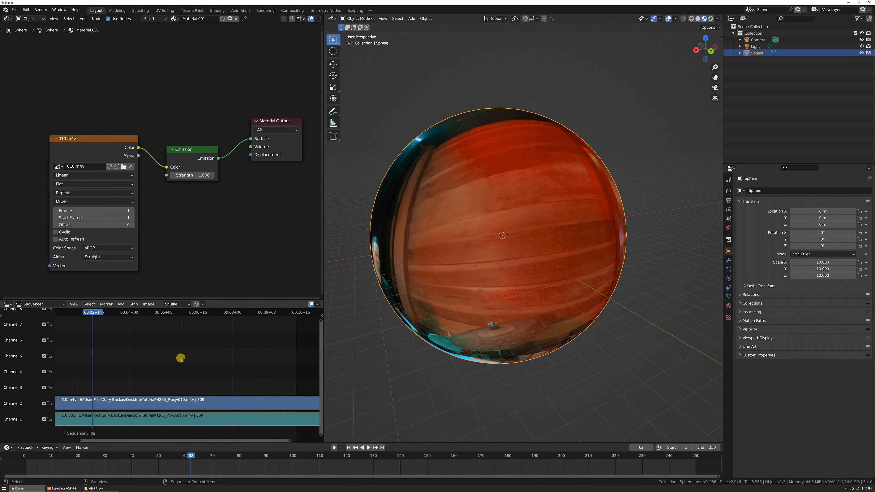
Frame the strips in the sequencer and set the scene's end frame to 309
key("Home")
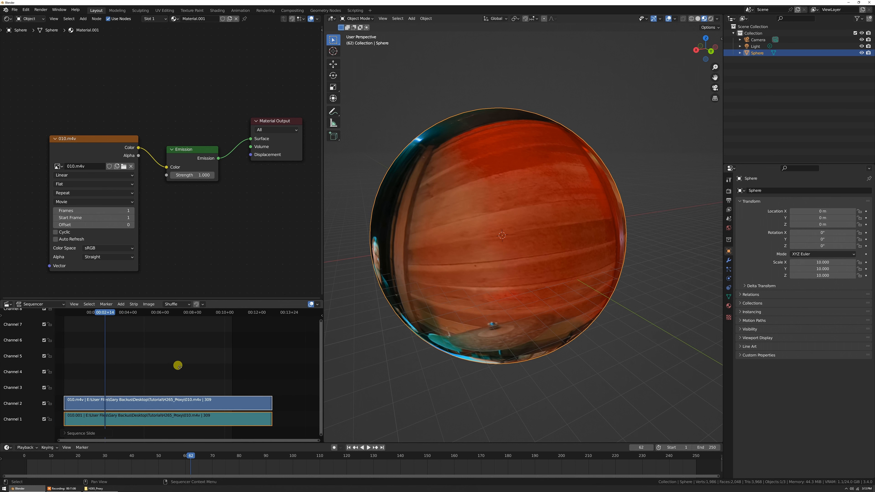
middle_click_drag(180, 367, 196, 368)
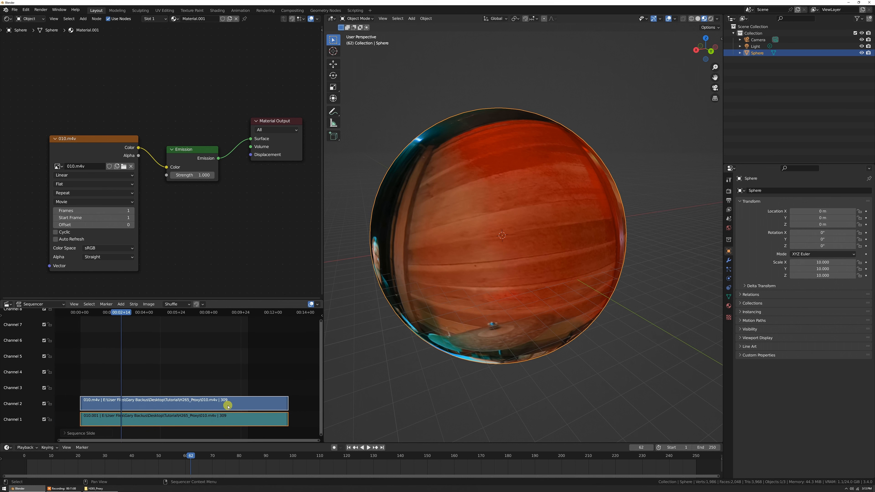
left_click(729, 201)
left_click(815, 277)
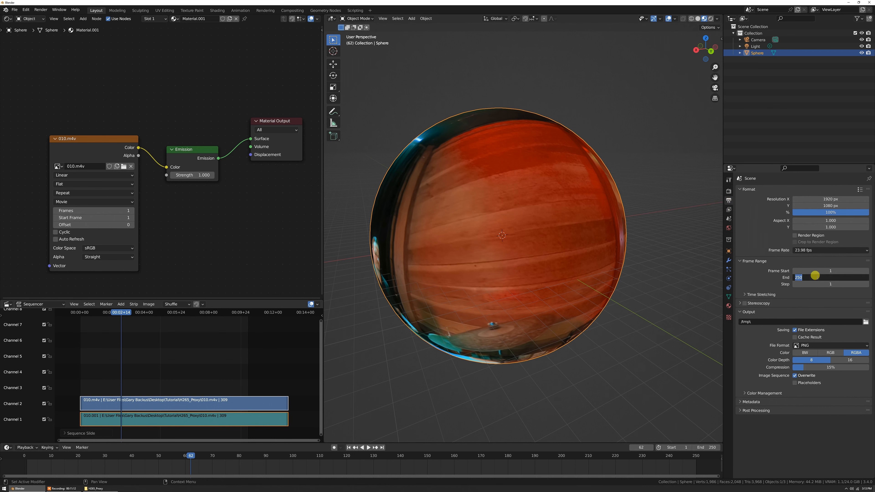
type("309")
key("Return")
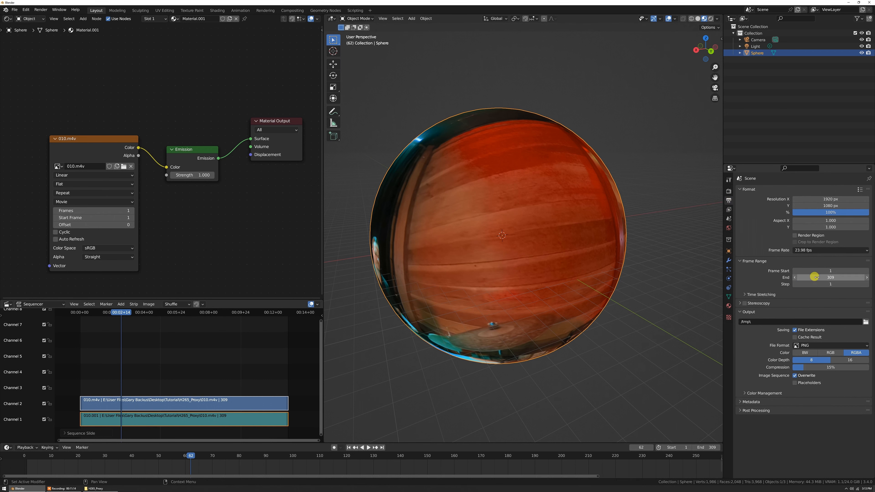
Set the 010.m4v texture node's frame count to 309 and enable its Auto Refresh option
left_click(83, 210)
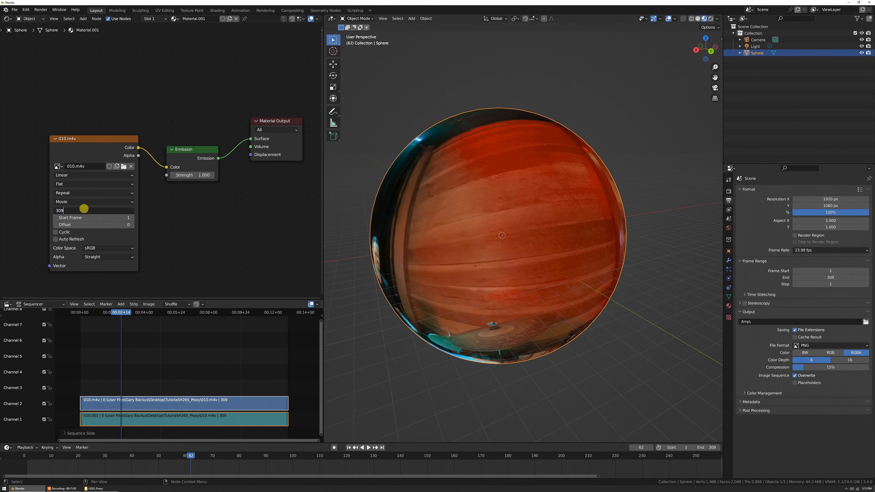
key("Return")
middle_click_drag(476, 256, 501, 230)
key("space")
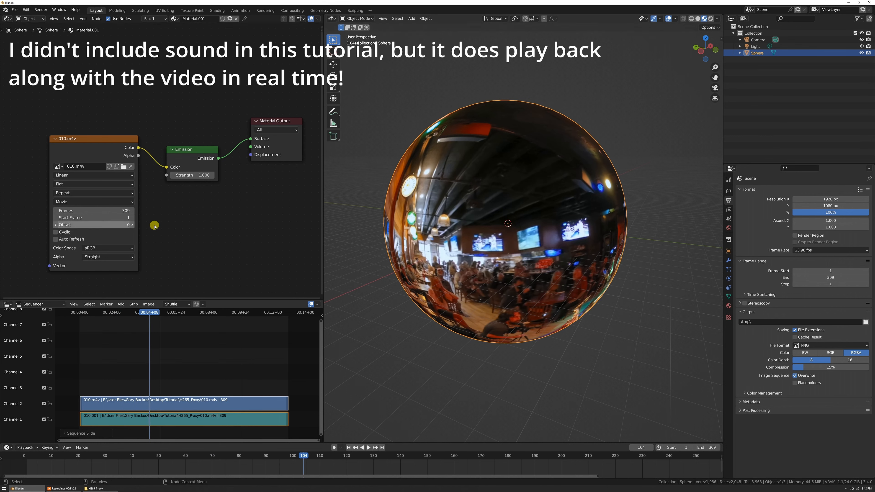
left_click(67, 241)
Play the footage on the sphere and move the view inside it to check the 360-degree picture
key("space")
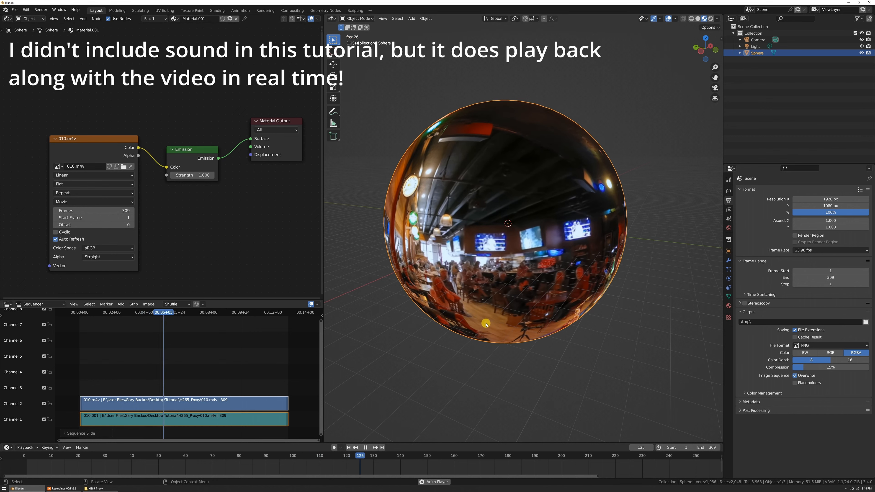
scroll(486, 324, "up", 3)
key("space")
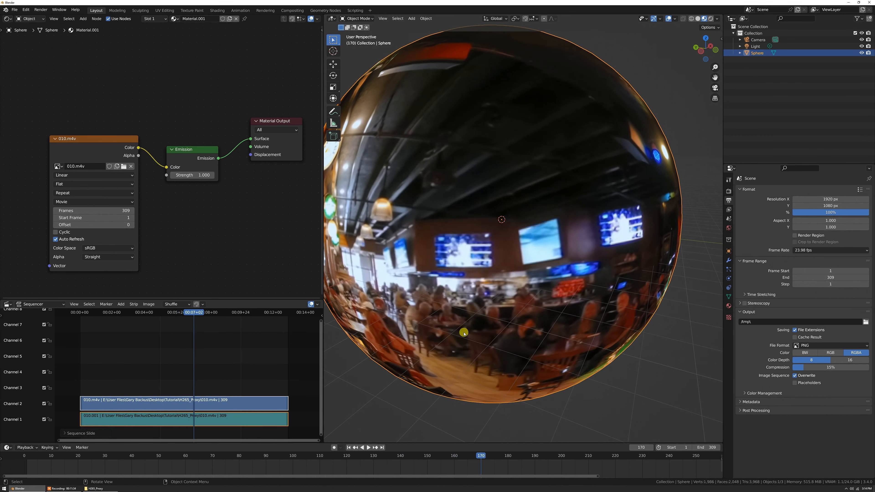
middle_click_drag(525, 302, 331, 364)
scroll(502, 309, "down", 1)
scroll(502, 309, "up", 6)
key("space")
Turn on waveform display in the sequencer overlays and move the playhead to frame 102
middle_click_drag(207, 381, 215, 311, "ctrl")
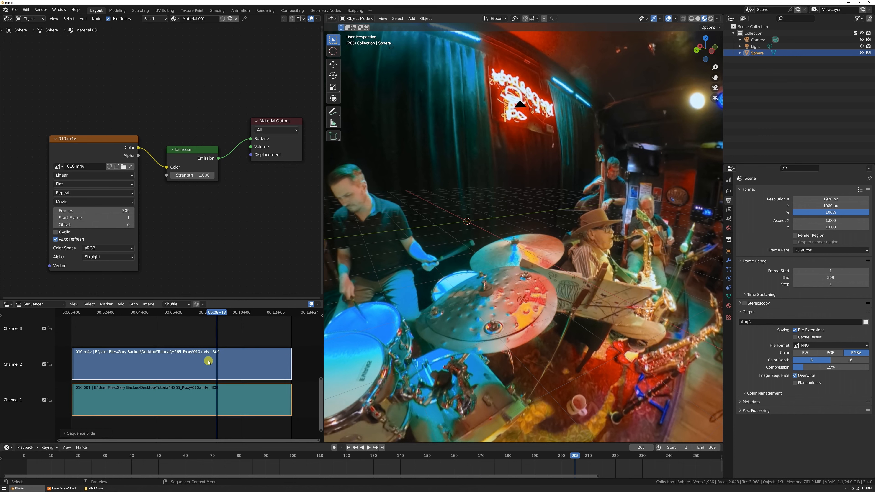
middle_click_drag(209, 362, 215, 358)
middle_click_drag(176, 394, 173, 393)
left_click(317, 305)
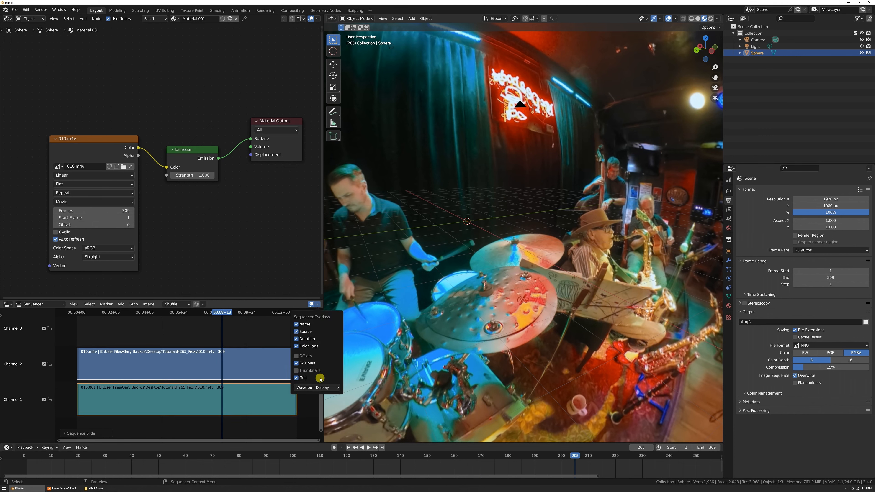
left_click(317, 388)
left_click(308, 405)
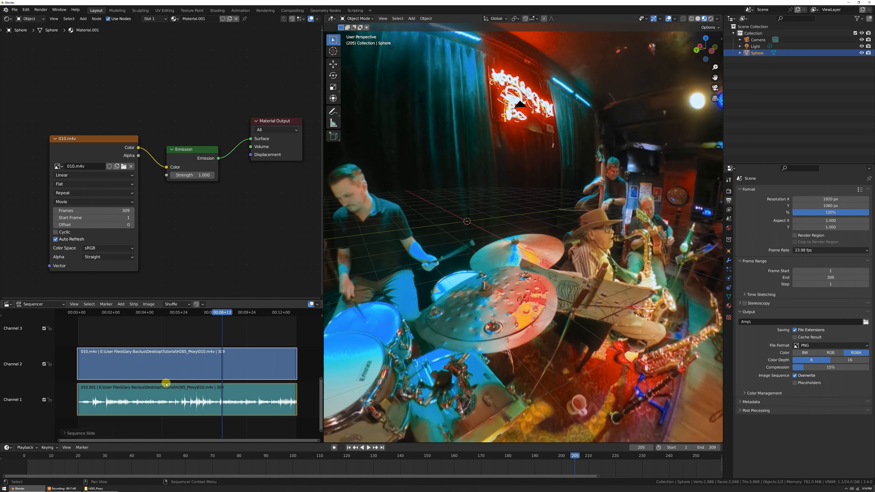
left_click_drag(181, 313, 149, 314)
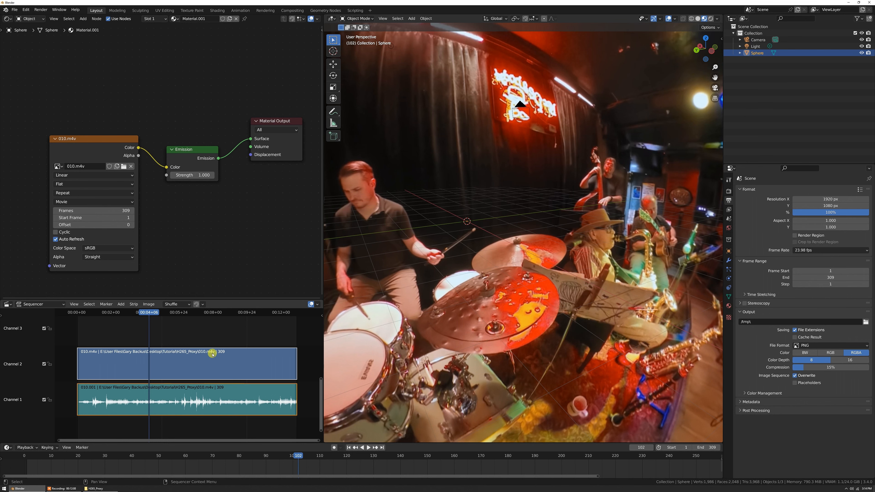
Mirror the sphere's footage by setting its X scale to -10, and lock all three scale channels
middle_click_drag(520, 234, 539, 238)
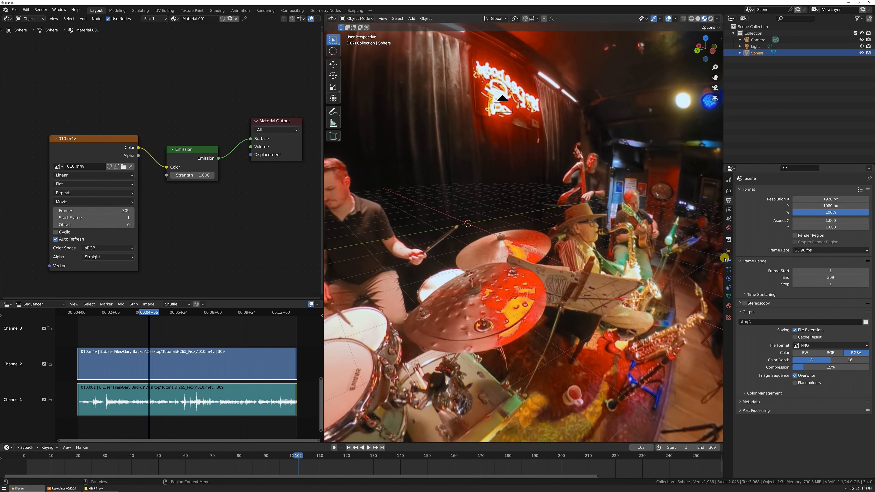
left_click(728, 252)
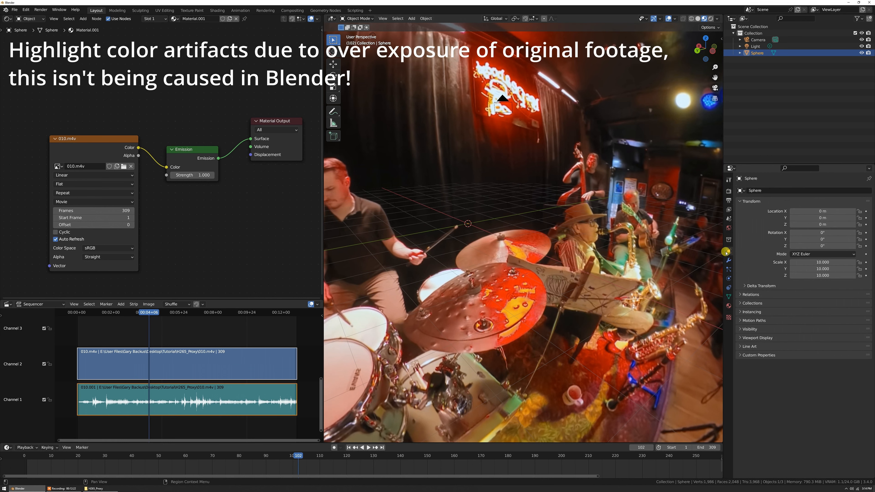
left_click(828, 263)
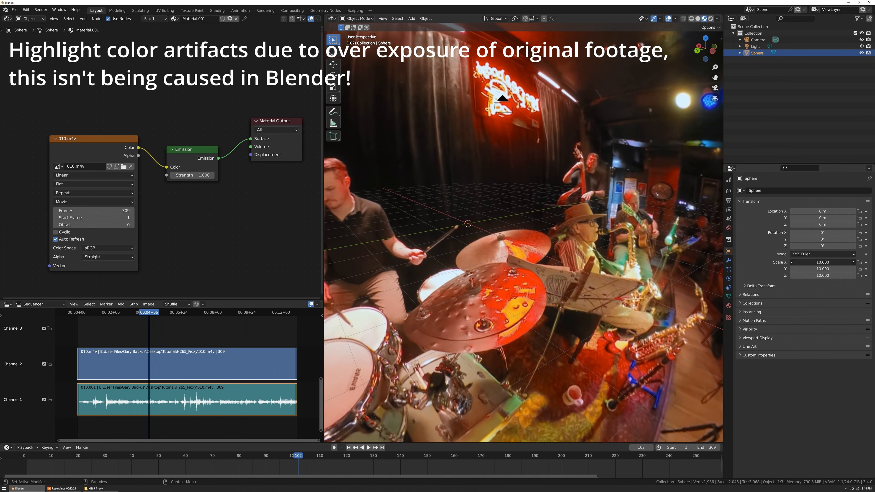
type("-10")
key("Return")
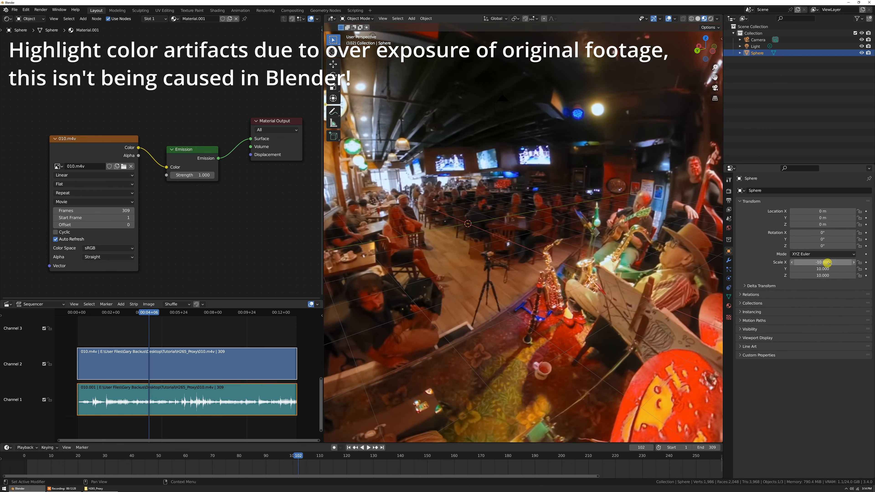
middle_click_drag(480, 305, 571, 297)
left_click_drag(861, 263, 859, 276)
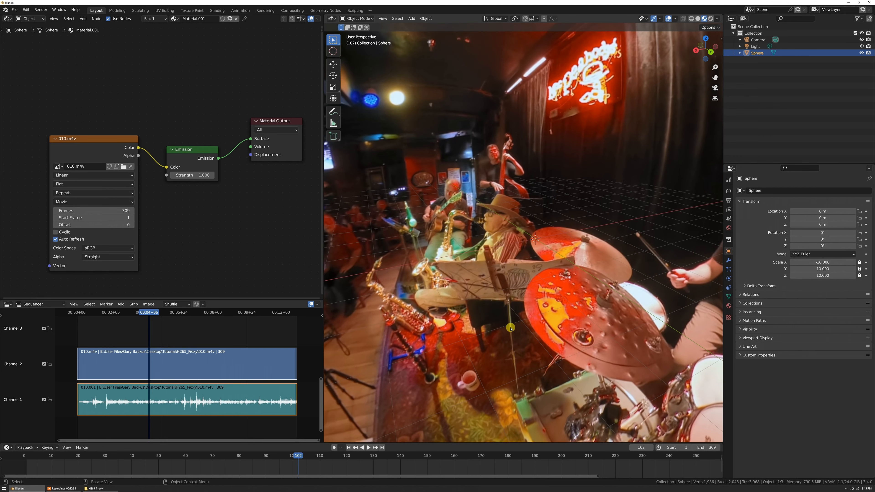
Play the mirrored footage and look around inside the sphere to check its orientation
middle_click_drag(511, 329, 592, 323)
key("space")
middle_click_drag(543, 270, 478, 276)
key("space")
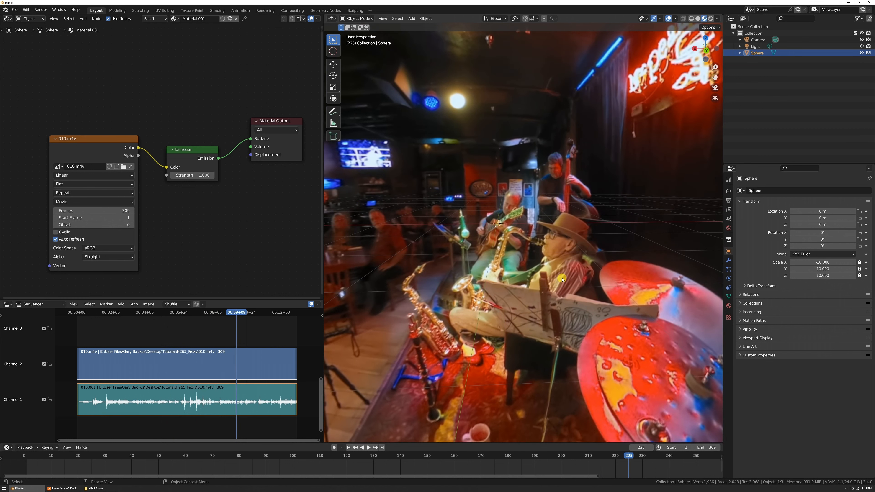
middle_click_drag(510, 308, 528, 298)
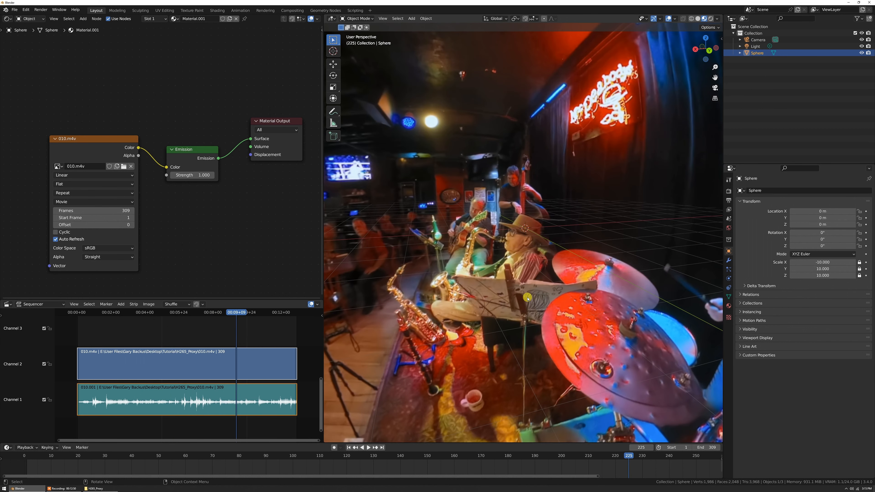
Switch the 3D viewport to the camera's view and fit the camera frame in it
key("KP_0")
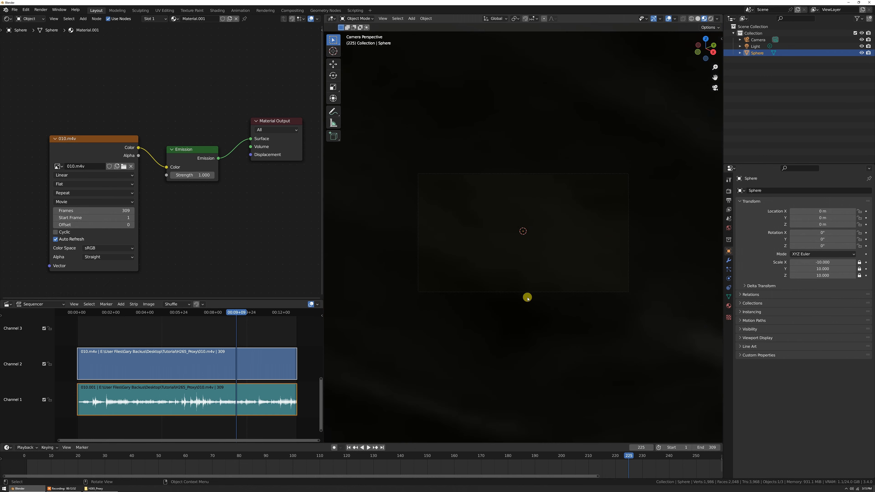
key("Home")
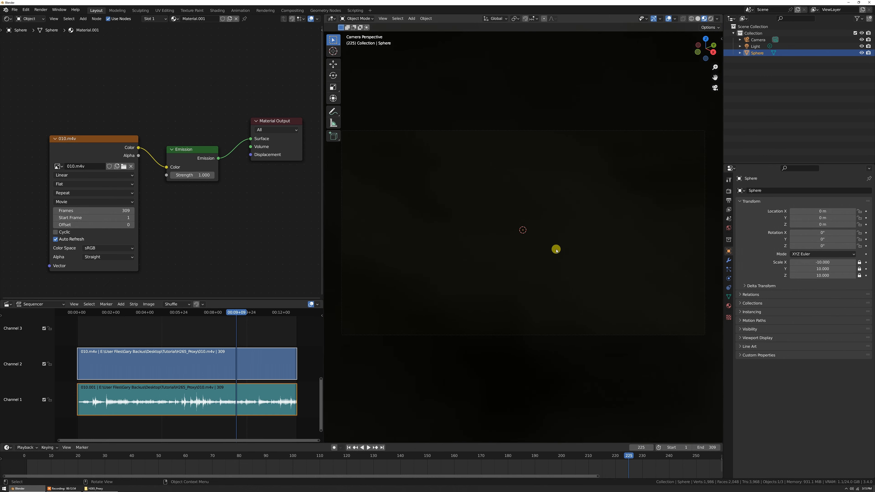
key("q")
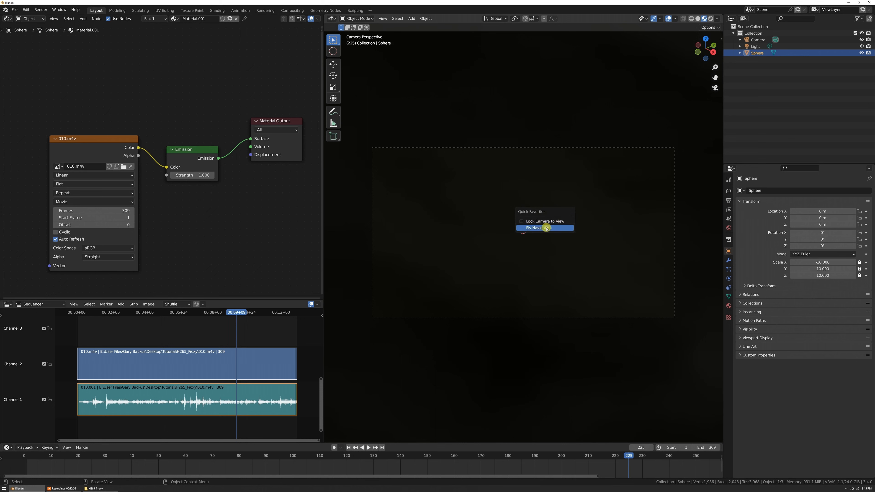
left_click(542, 222)
key("q")
left_click(569, 227)
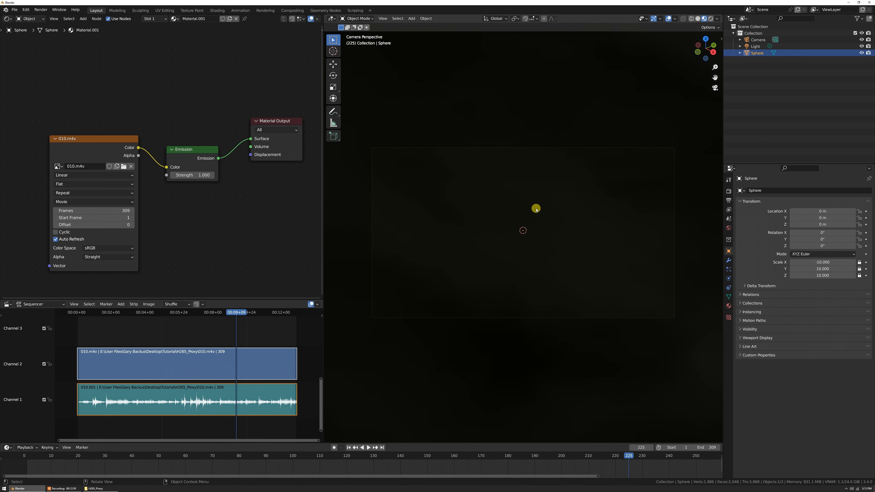
Lock the camera to the view and aim it at the saxophone player on the stage
key("n")
left_click(720, 66)
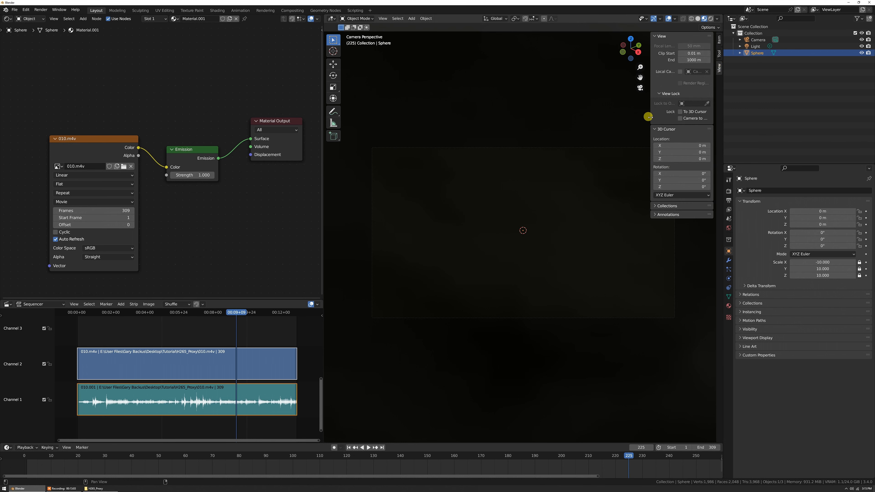
left_click_drag(650, 117, 640, 117)
left_click(692, 117)
key("n")
middle_click_drag(541, 183, 534, 224)
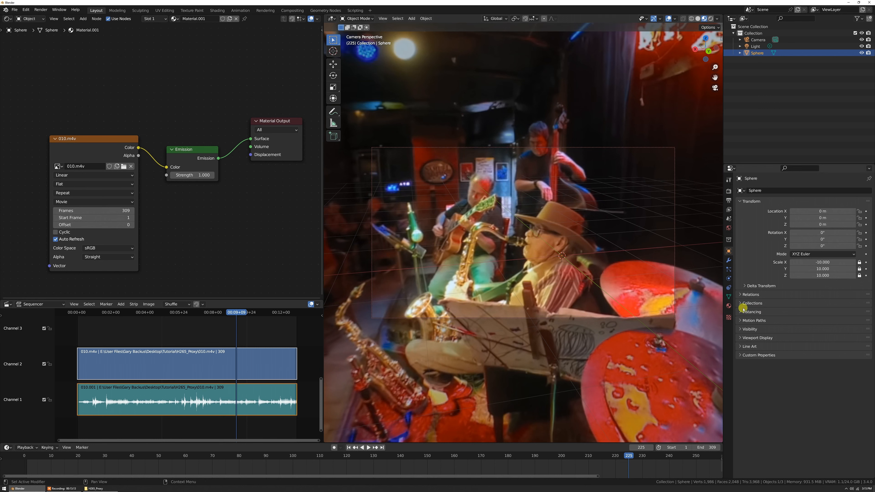
Select the camera and set its X, Y and Z location to 0 m
left_click(758, 39)
left_click_drag(823, 211, 824, 224)
type("0")
key("Return")
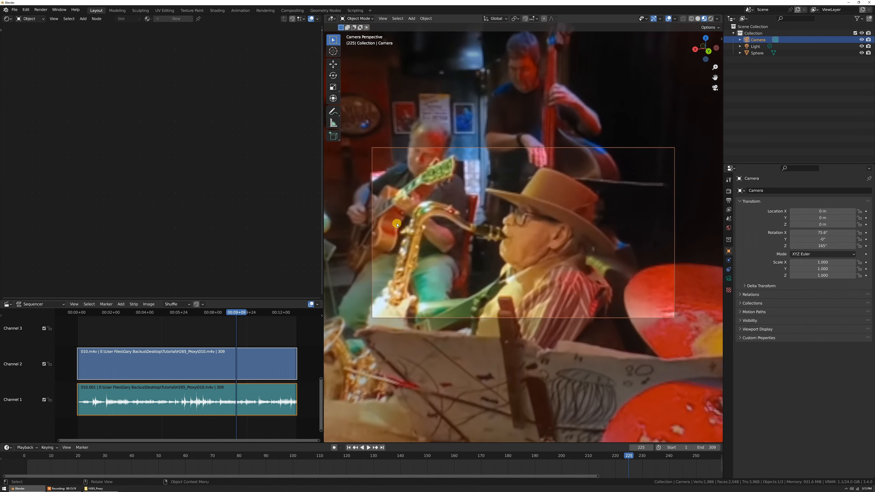
Set the camera's focal length to 15 mm
left_click(728, 278)
left_click(830, 220)
type("1")
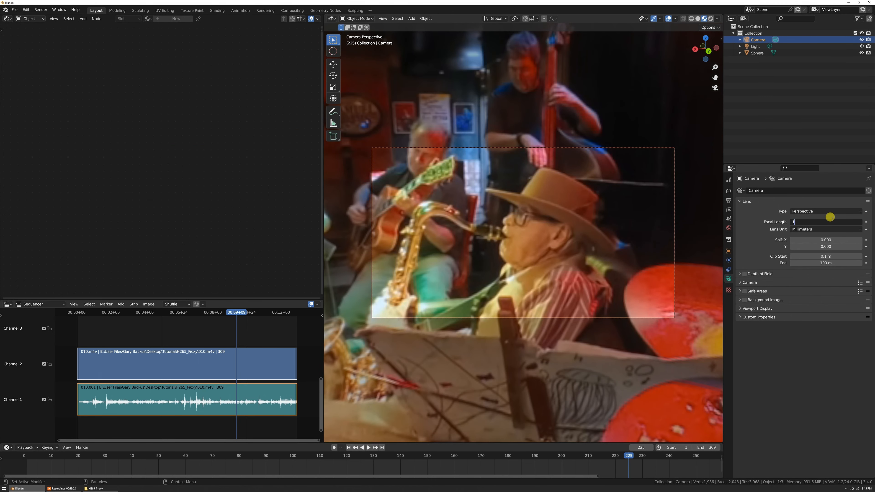
type("5")
key("Return")
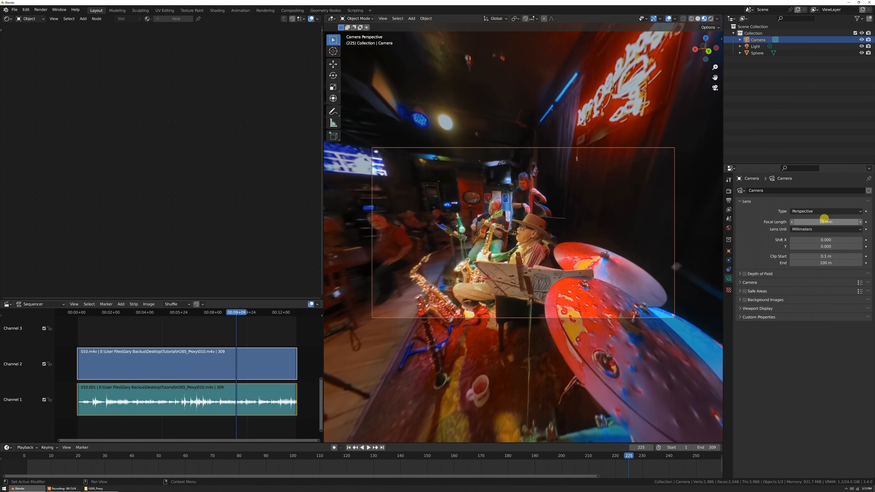
Set the camera's Y rotation to 0 degrees
left_click(728, 251)
left_click_drag(811, 247, 825, 237)
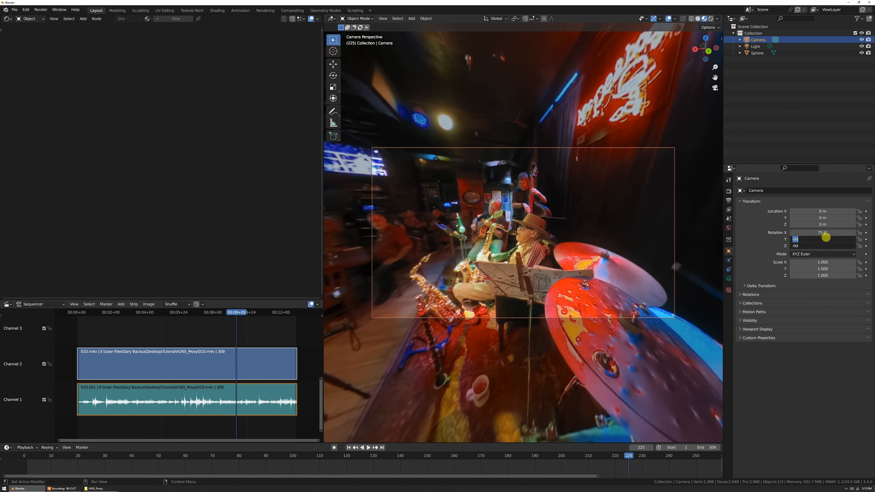
type("0")
key("Return")
Return the camera's location to 0 m on all axes, lock all three location channels and re-aim the camera at the band
middle_click_drag(502, 232, 527, 224)
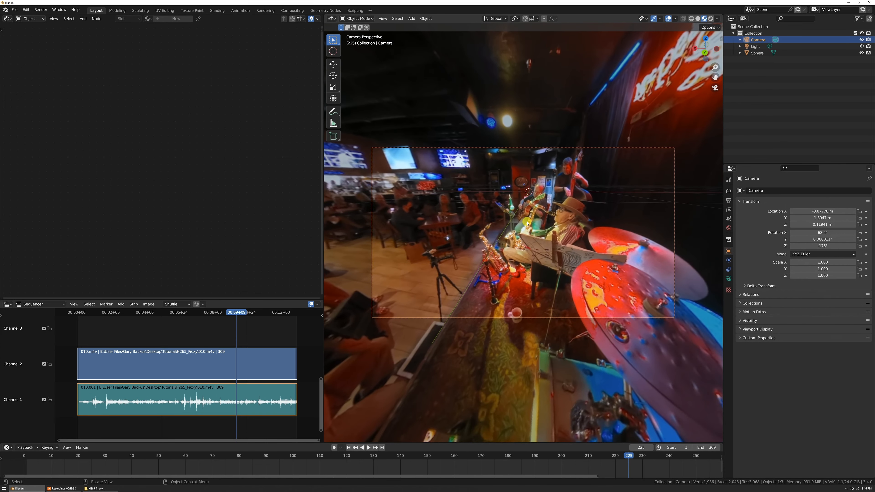
left_click_drag(806, 211, 806, 225)
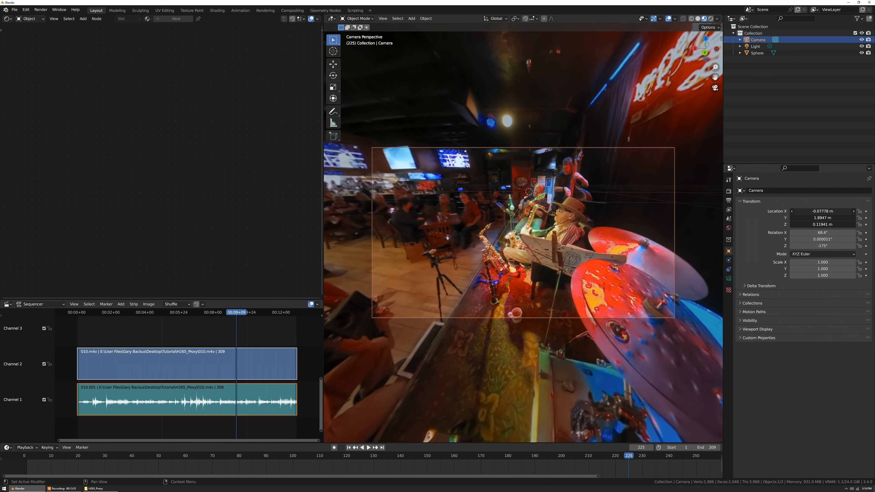
type("0")
key("Return")
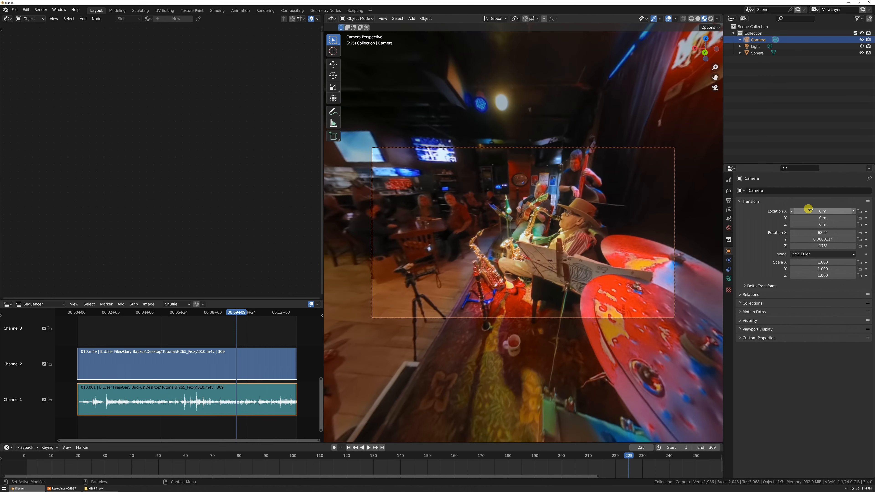
left_click(860, 225)
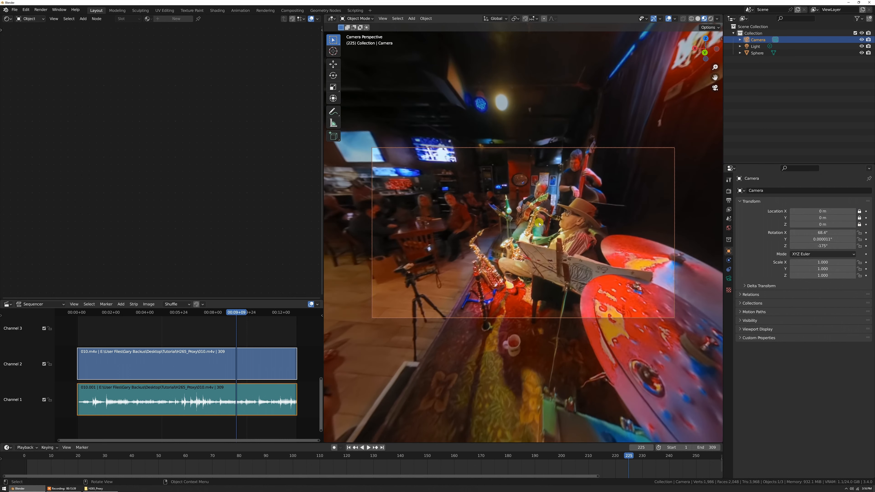
middle_click_drag(517, 247, 567, 242)
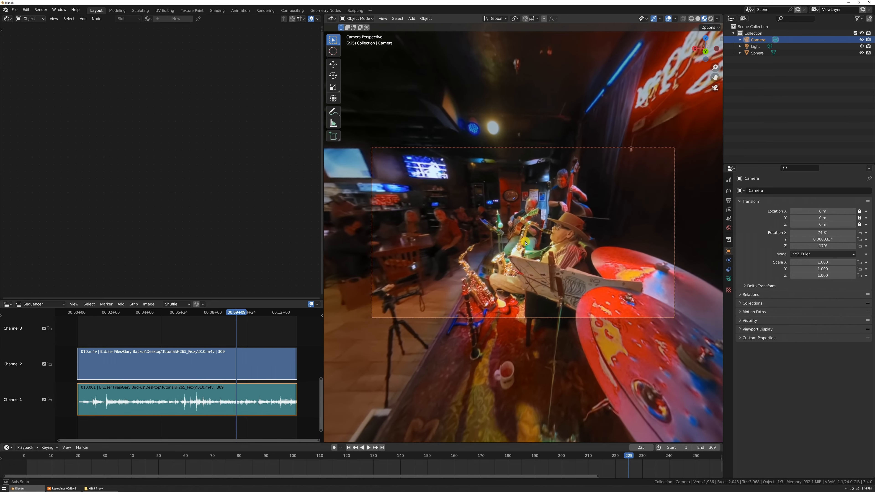
Set the camera's passepartout opacity to 0.9
left_click(729, 279)
left_click(744, 308)
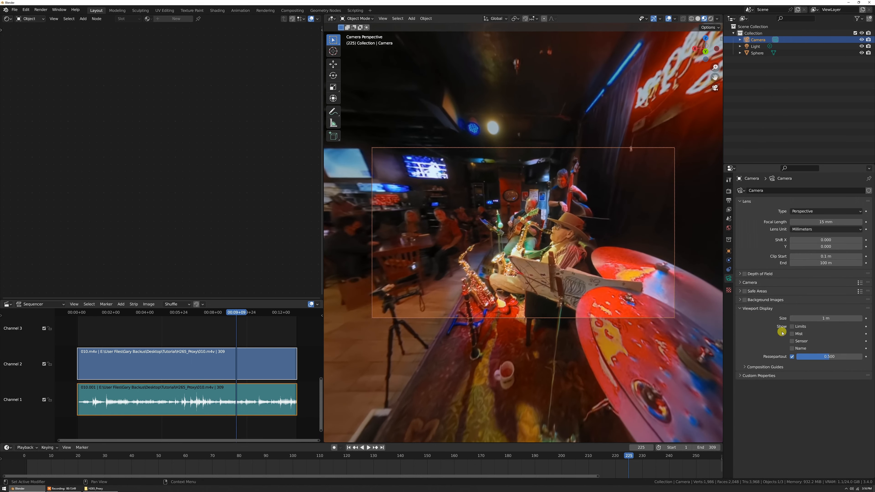
left_click_drag(825, 357, 849, 355)
left_click(850, 355)
type("0.9")
key("Return")
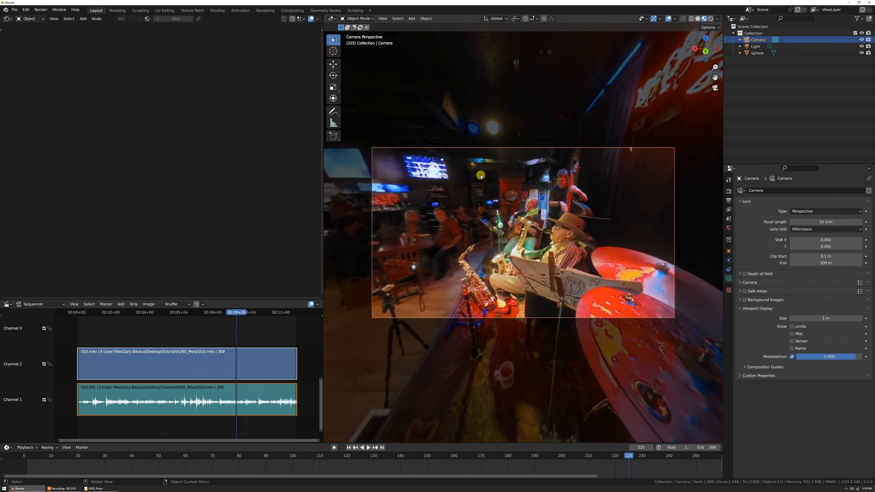
Hide the toolbar, navigation gizmo and tool settings in the camera viewport
key("t")
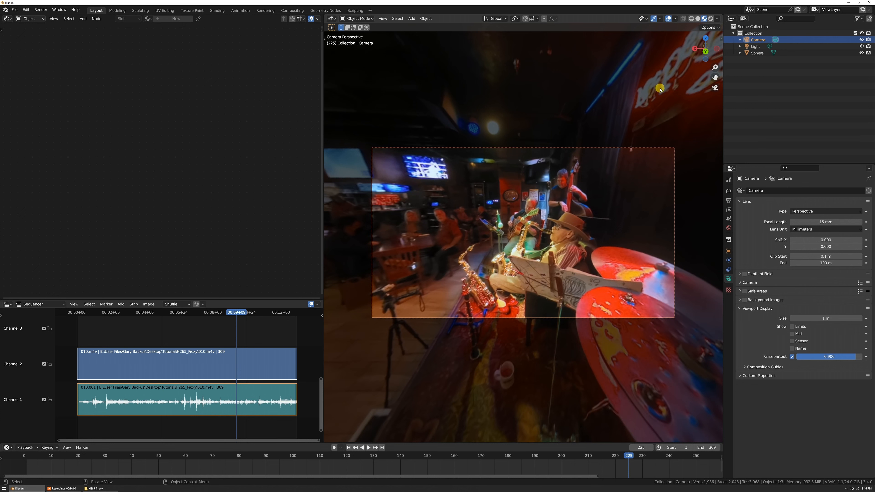
left_click(660, 19)
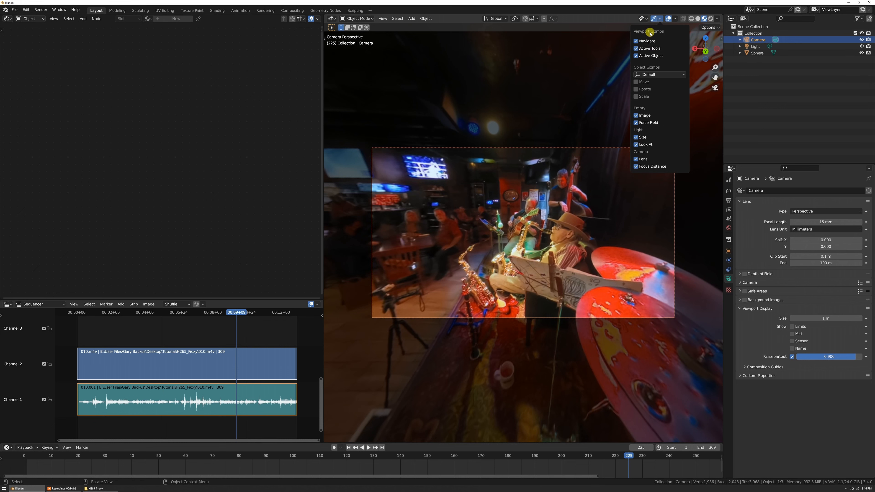
right_click(482, 27)
left_click(436, 31)
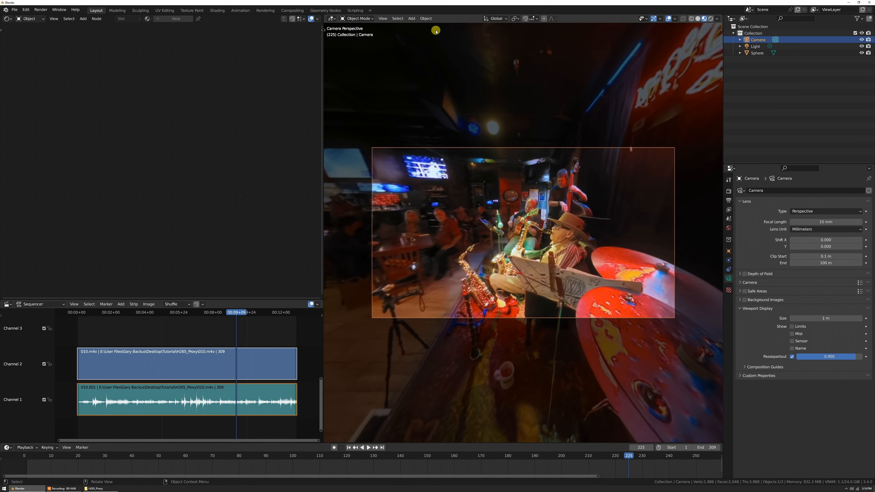
Split the camera viewport into upper and lower halves and make the upper half a Graph Editor without its sidebar
left_click_drag(323, 14, 338, 228)
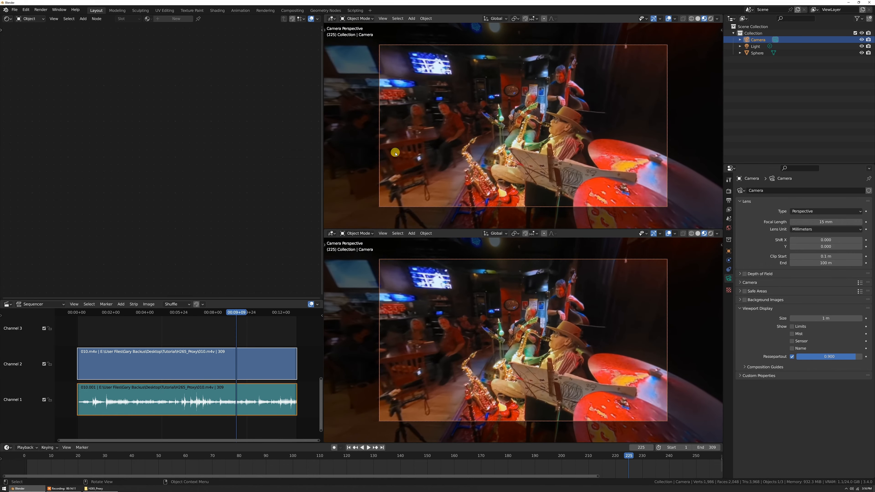
left_click_drag(322, 216, 362, 240)
left_click(351, 18)
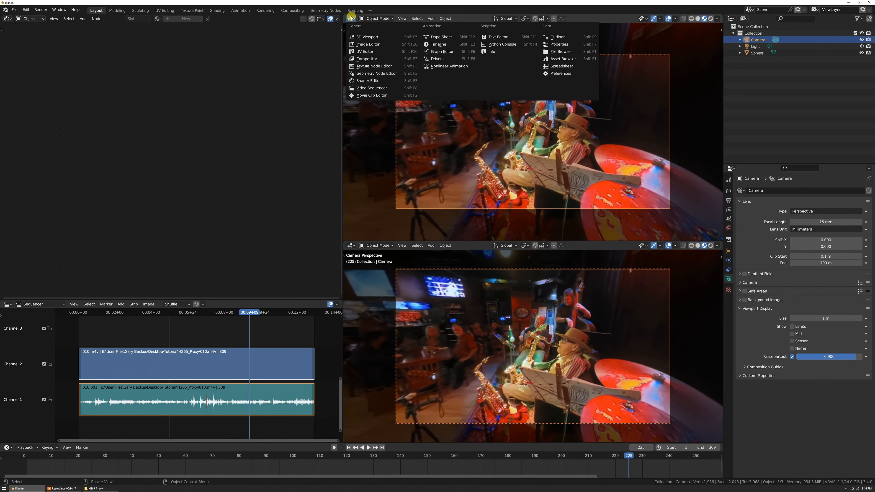
left_click(442, 52)
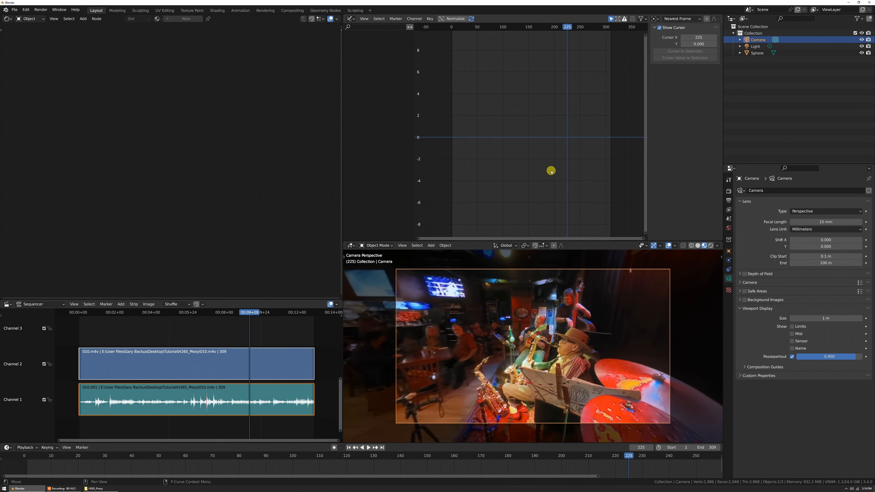
key("n")
mouse_move(568, 160)
middle_mouse_down()
mouse_move(547, 160)
mouse_move(566, 159)
middle_mouse_up()
Split the shader editor into two stacked areas and make the lower one an Image Editor showing Render Result
left_click_drag(340, 297, 333, 144)
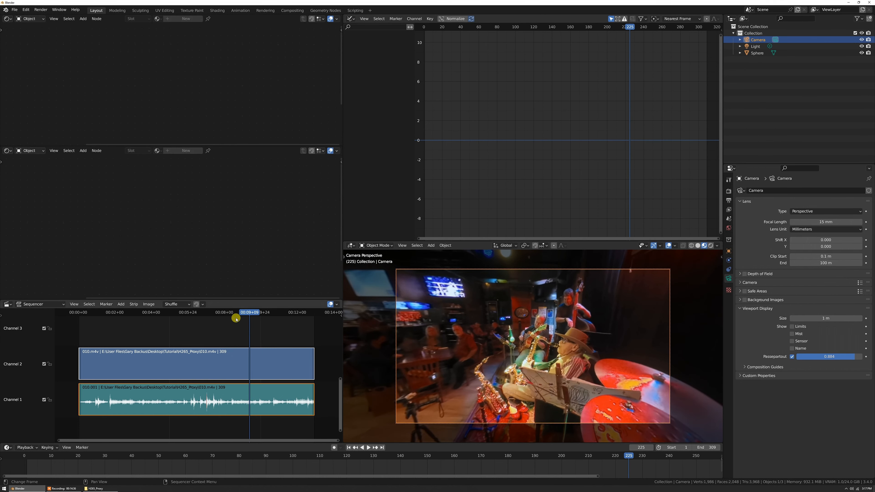
left_click_drag(217, 302, 216, 323)
left_click(7, 151)
left_click(38, 178)
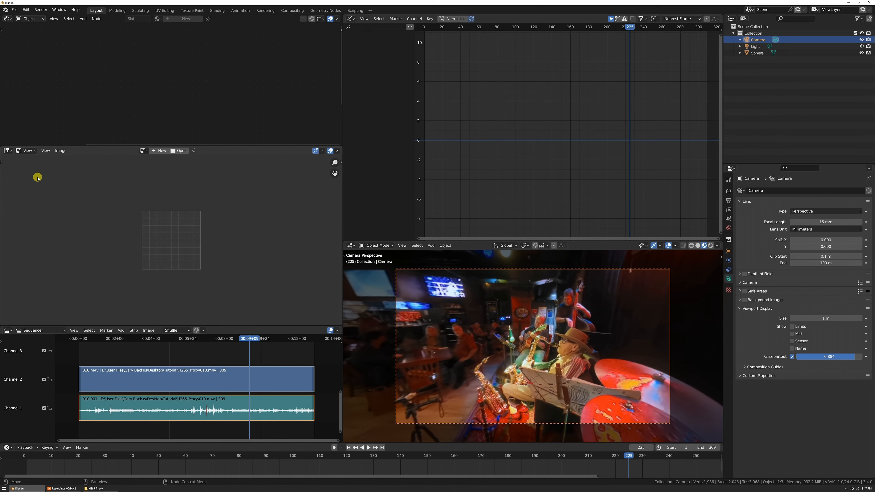
left_click(143, 151)
left_click(180, 169)
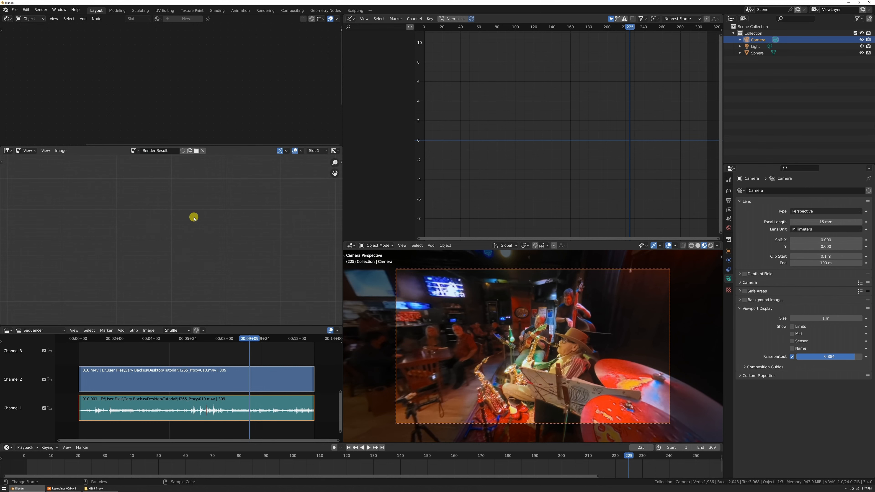
Render the current frame and fit the whole result in the Image Editor
key("F12")
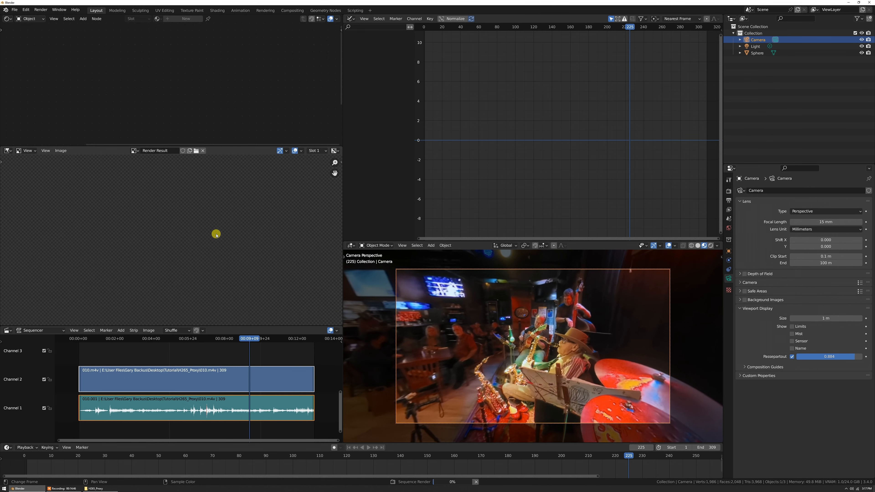
scroll(194, 230, "down", 2)
scroll(193, 235, "up", 1)
scroll(183, 247, "down", 1)
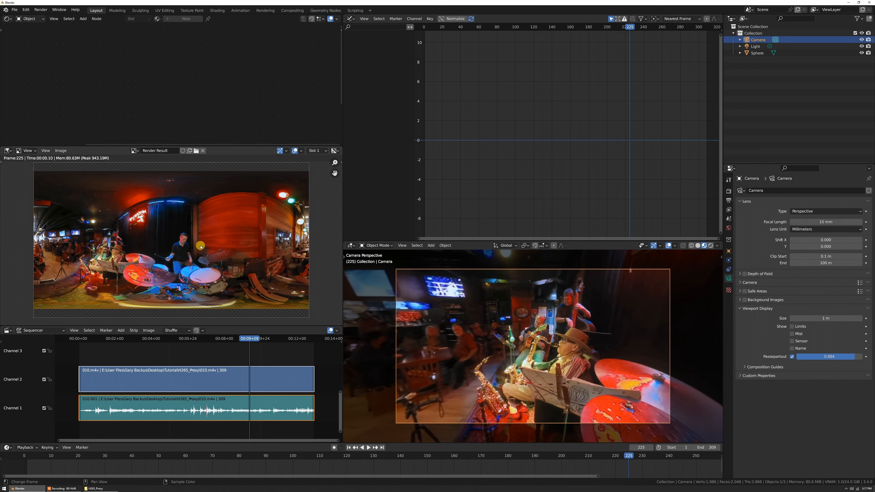
left_click_drag(209, 147, 211, 153)
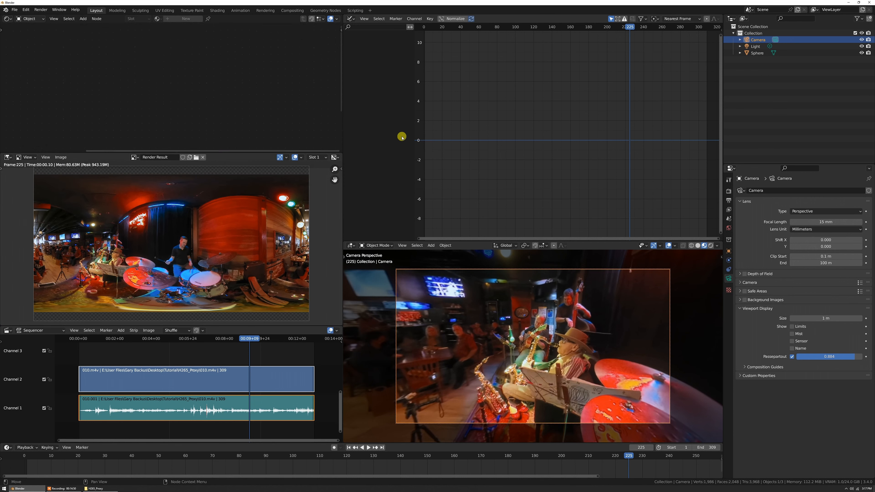
Select the sphere, frame its material nodes and adjust the heights of the shader, image and sequencer areas
left_click(757, 53)
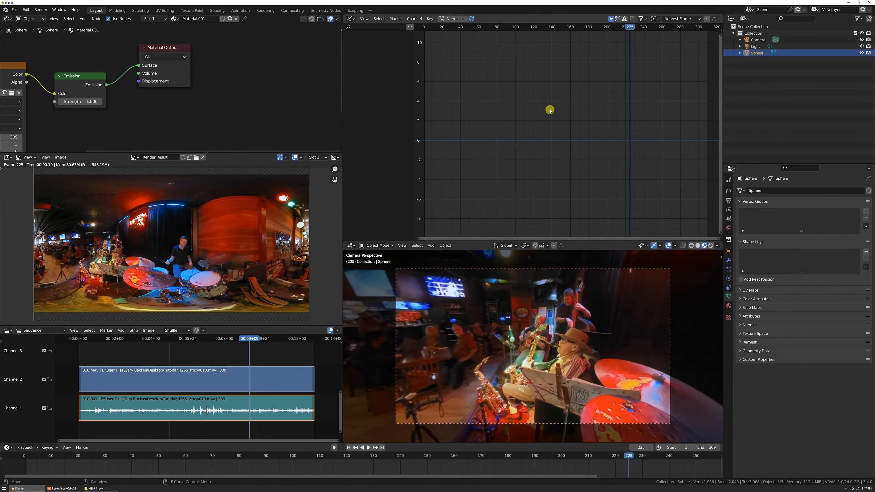
key("Home")
key("Home")
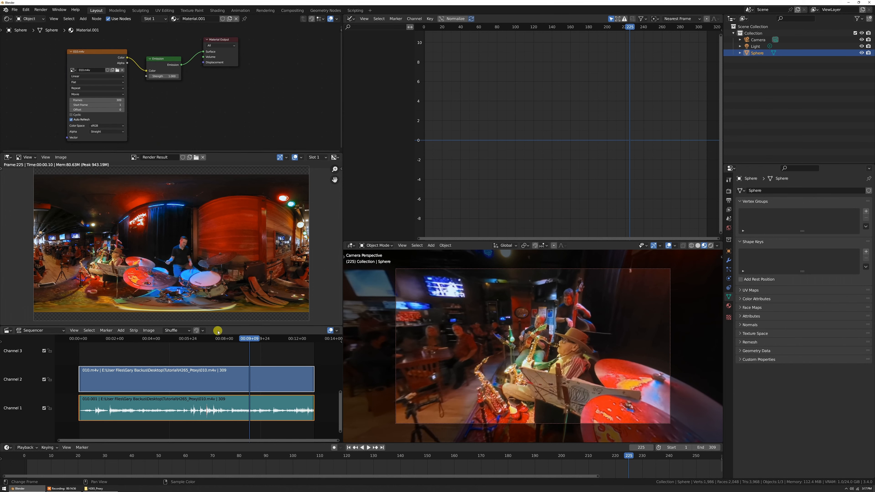
mouse_move(219, 324)
left_mouse_down()
mouse_move(219, 340)
mouse_move(219, 332)
left_mouse_up()
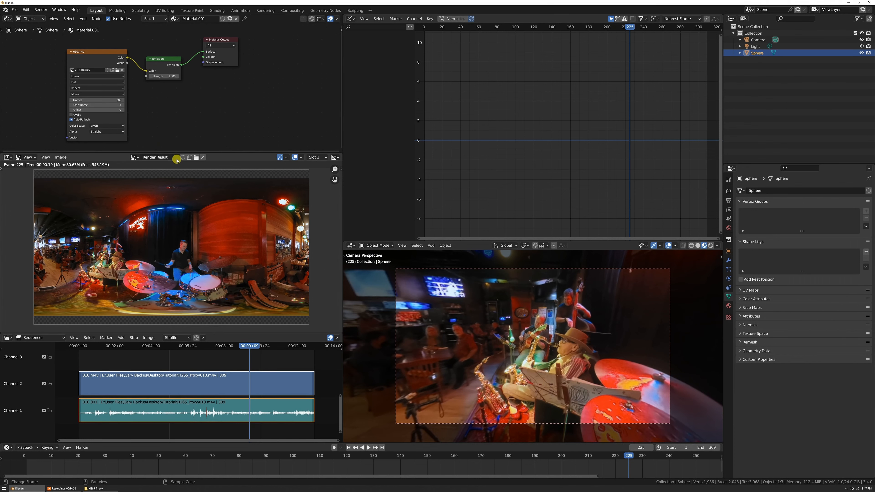
left_click_drag(180, 155, 175, 166)
scroll(156, 150, "up", 3)
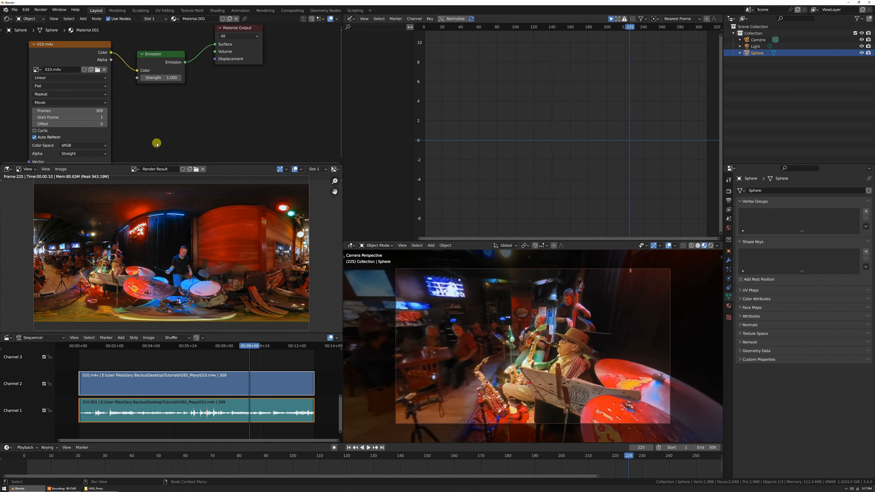
scroll(174, 126, "up", 4)
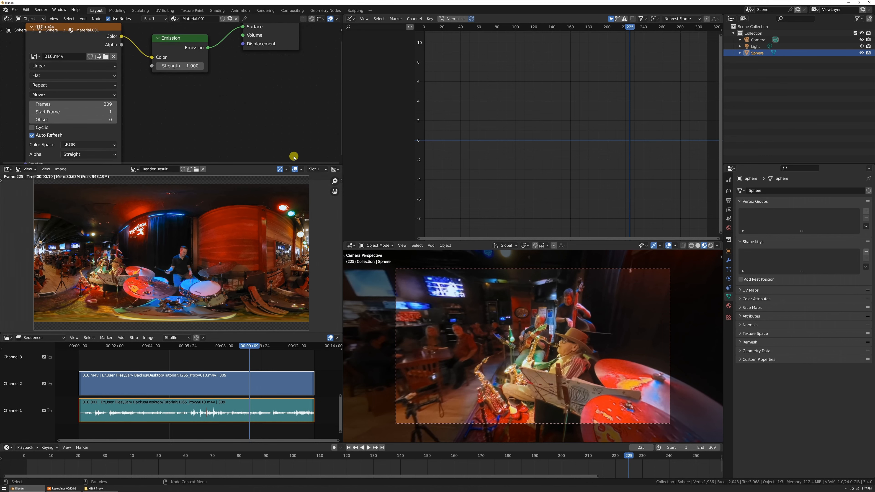
Split the shader editor side by side and turn the new half into a 3D Viewport showing the sphere
left_click_drag(340, 165, 168, 160)
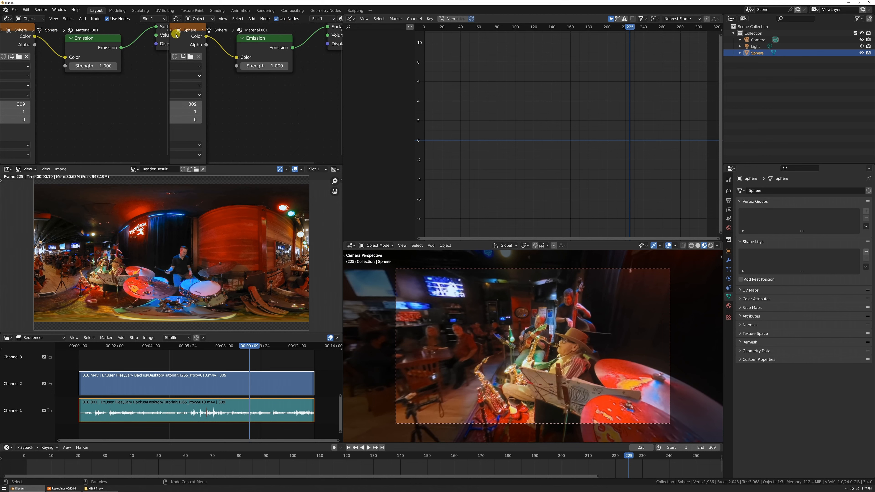
left_click(176, 19)
left_click(194, 37)
mouse_move(299, 94)
middle_mouse_down()
mouse_move(286, 98)
mouse_move(297, 97)
middle_mouse_up()
middle_click_drag(297, 97, 287, 95, "shift")
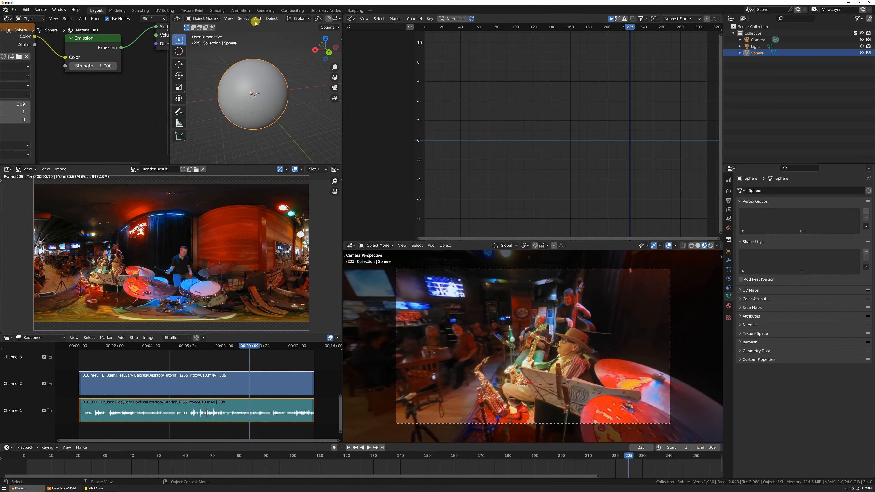
Hide the tool settings, toolbar and navigation gizmos in the small sphere viewport
right_click(255, 23)
mouse_move(252, 31)
left_click(289, 38)
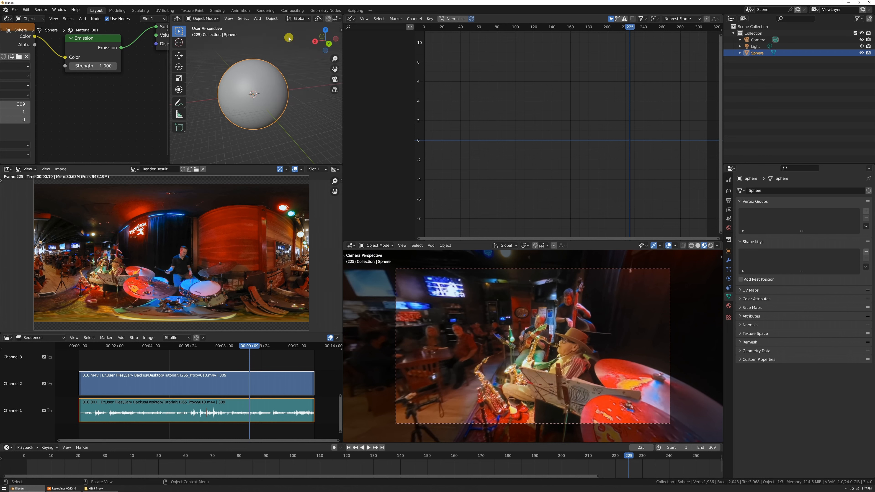
key("t")
scroll(296, 18, "down", 5)
left_click(294, 20)
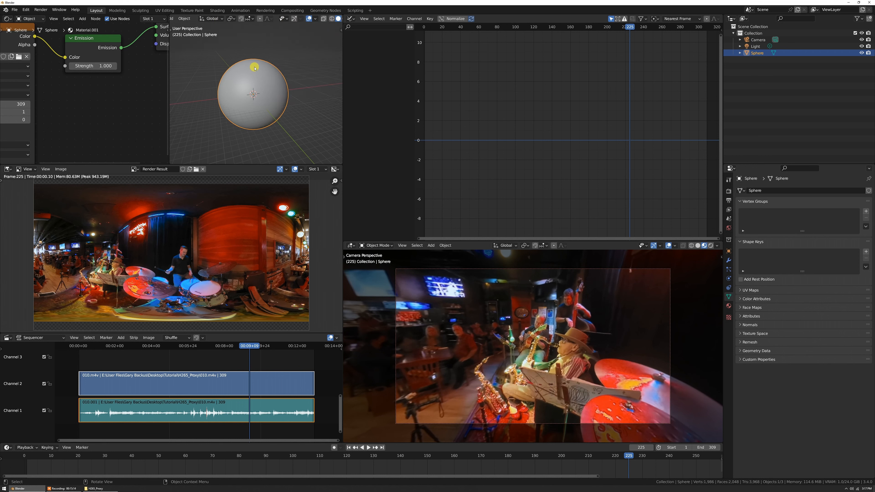
Hide the small viewport's header and switch its shading to display the sphere's video material
right_click(258, 21)
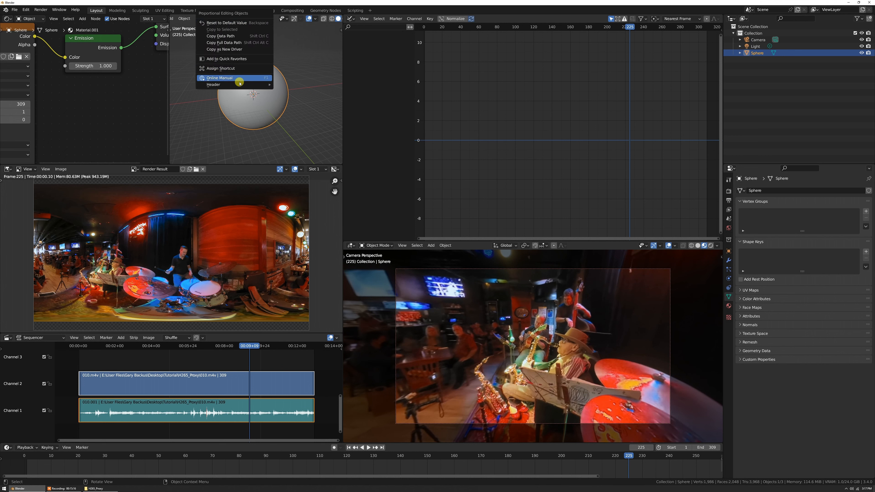
left_click(283, 84)
key("z")
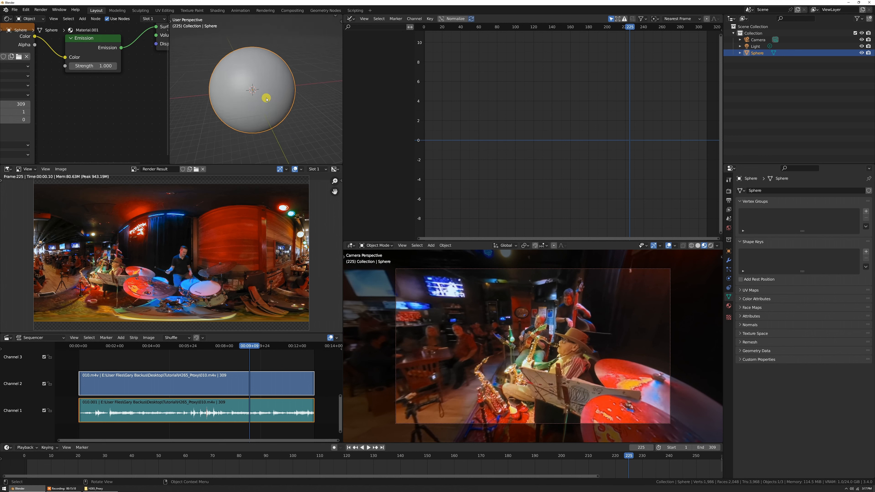
left_click(229, 68)
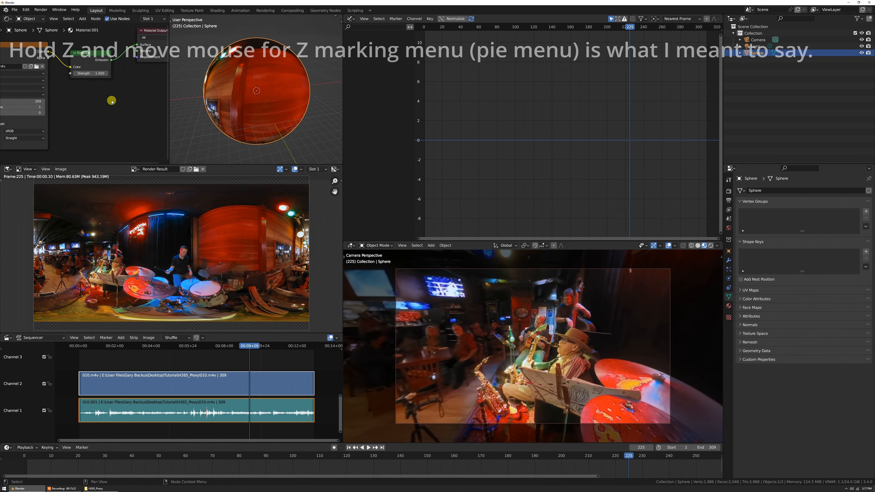
Place the Material Output node below the Emission node and fit the whole node tree in the narrow editor
scroll(111, 102, "down", 3)
left_click_drag(156, 47, 101, 98)
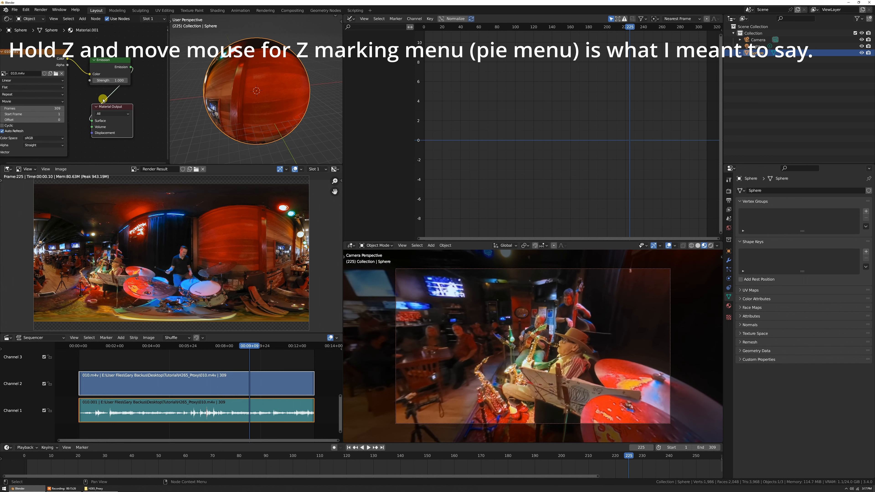
scroll(104, 91, "up", 3)
scroll(98, 104, "up", 1)
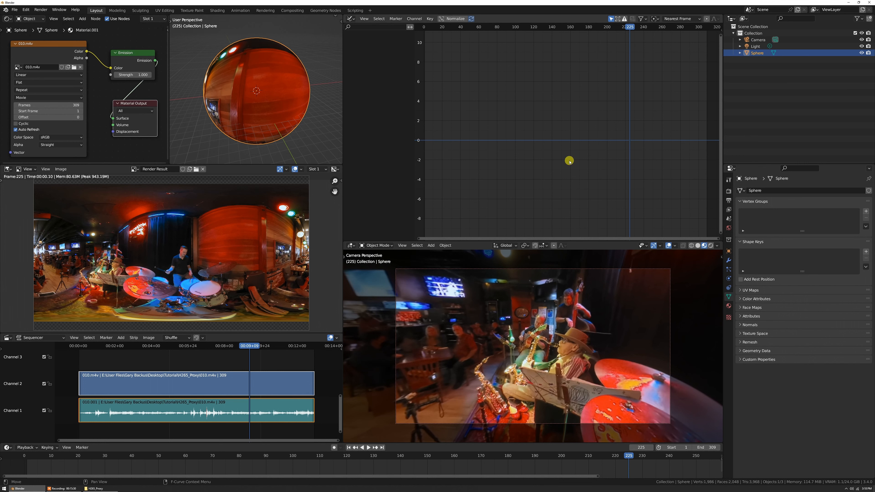
Reselect the sphere and pin its material node tree in the shader editor
left_click(756, 39)
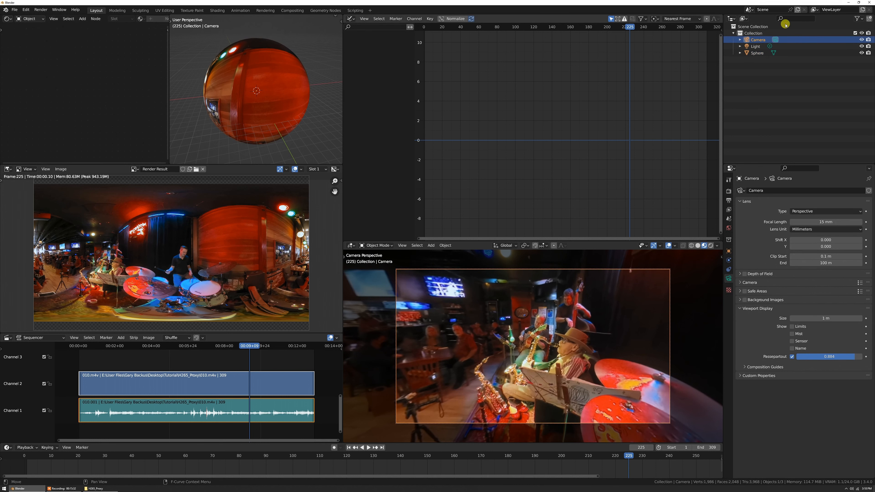
left_click(758, 53)
scroll(132, 22, "down", 4)
left_click(163, 19)
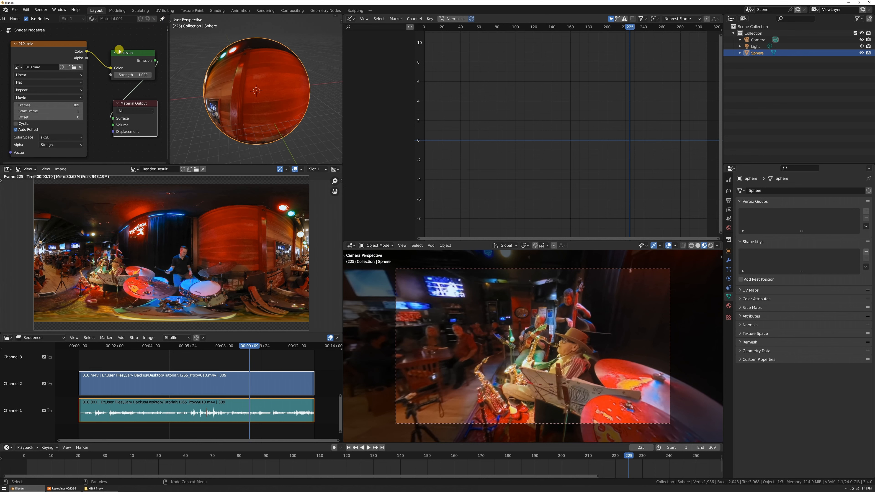
Delete the light and set the world background color to black
left_click(758, 48)
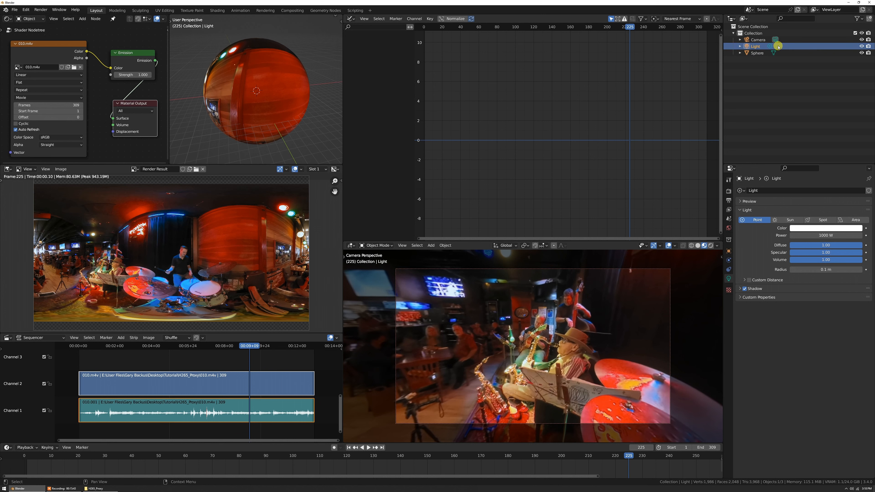
key("Delete")
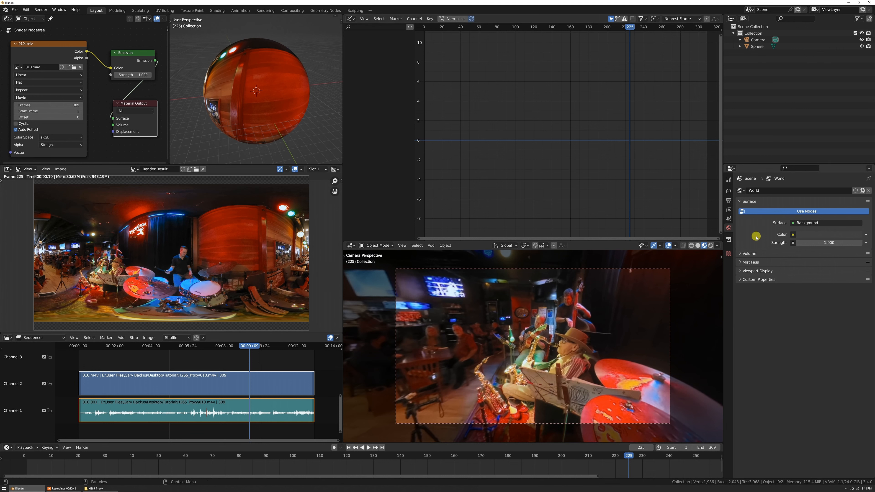
left_click(814, 234)
left_click_drag(856, 170, 856, 192)
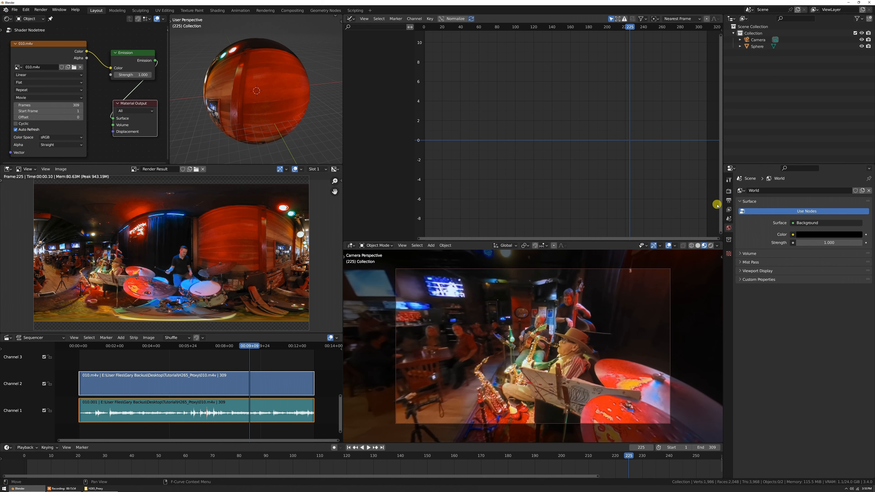
Disable the Compositing and Sequencer options in the output post-processing settings and render the current frame
left_click(729, 200)
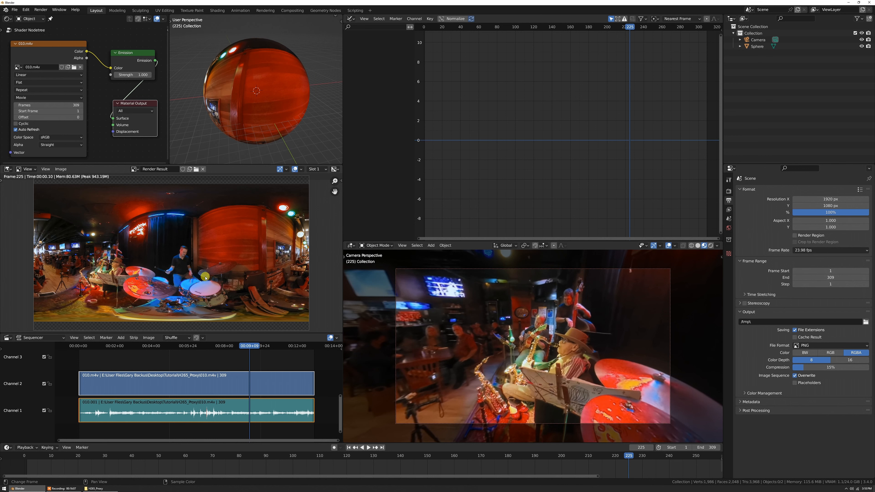
left_click(245, 381)
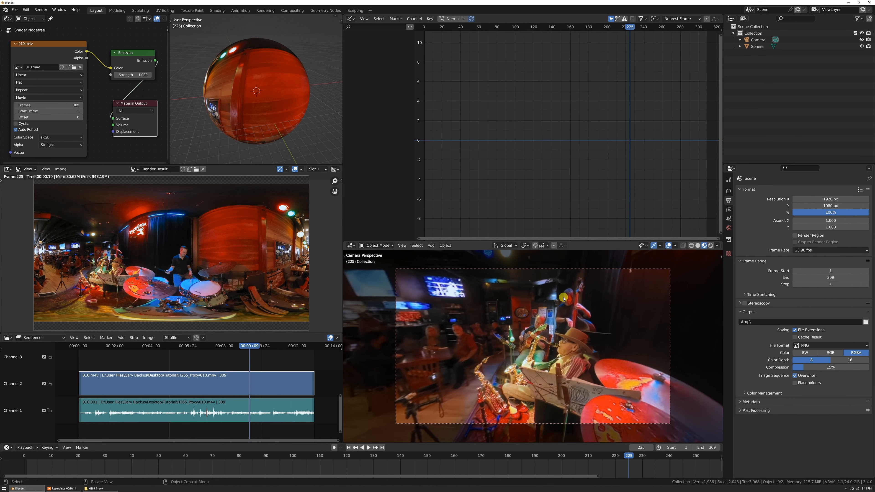
left_click(741, 411)
left_click(793, 428)
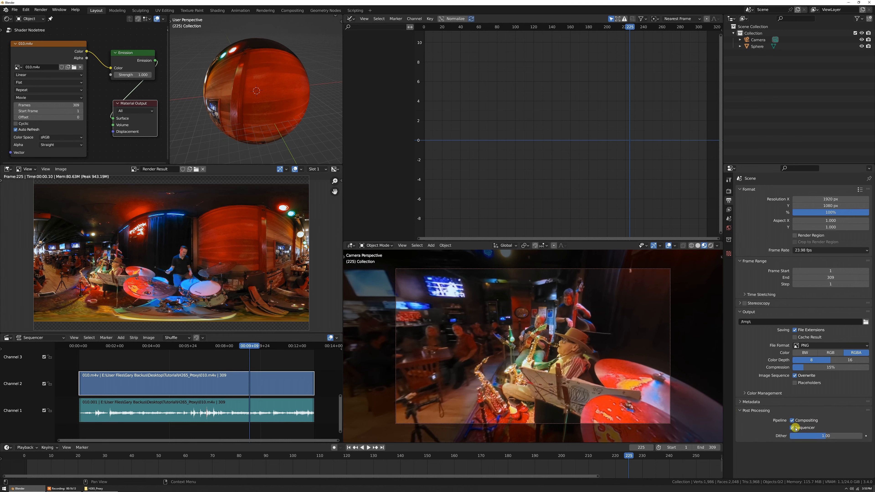
left_click(792, 421)
key("F12")
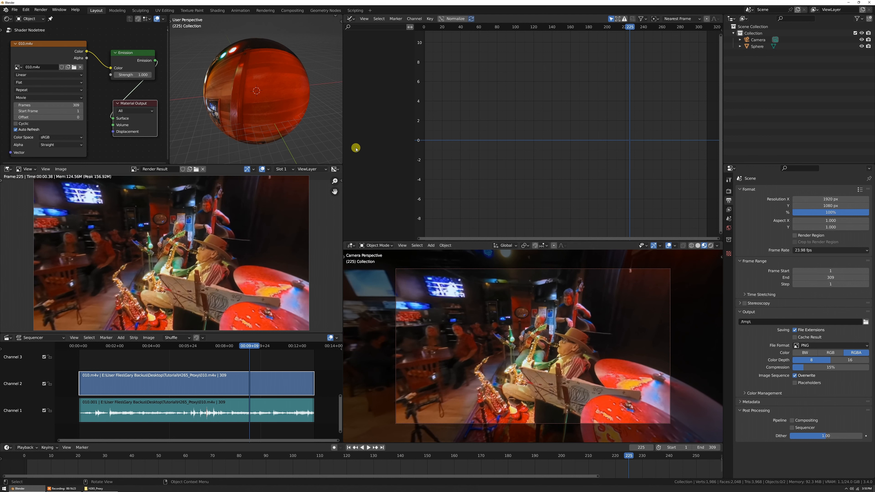
Set Eevee sampling to 16 render and 4 viewport samples, and disable viewport denoising
left_click(729, 191)
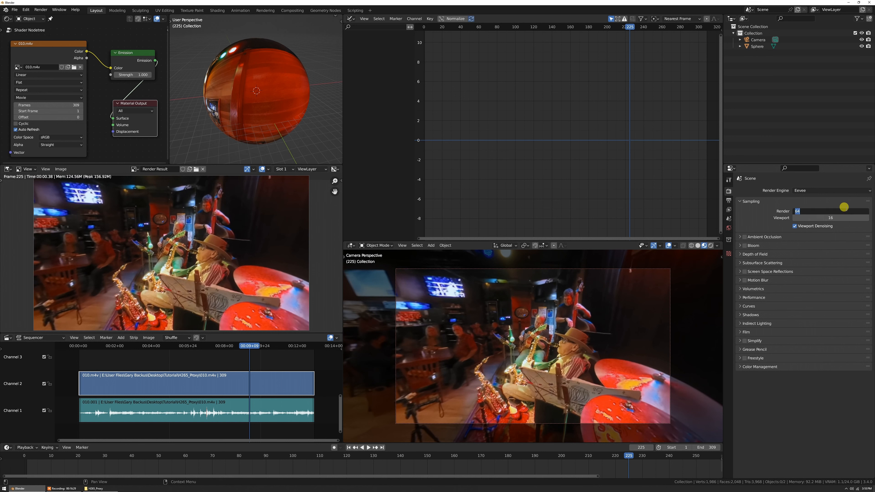
key("Tab")
key("Return")
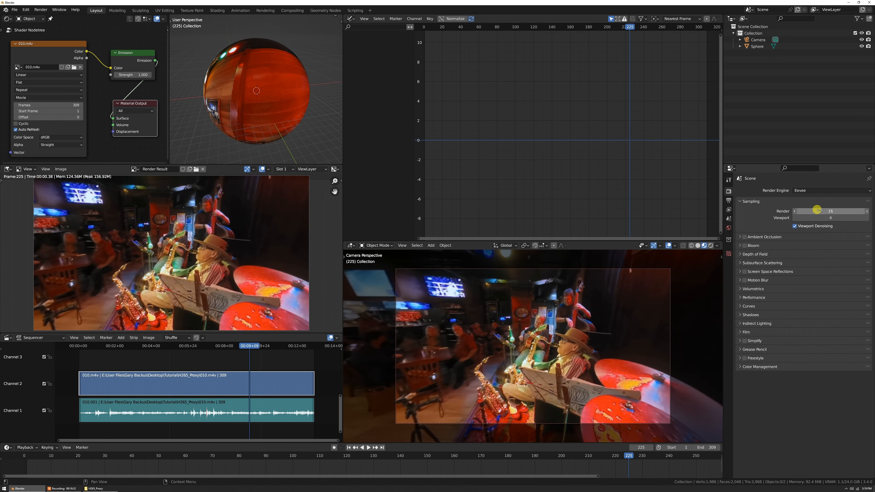
left_click(795, 226)
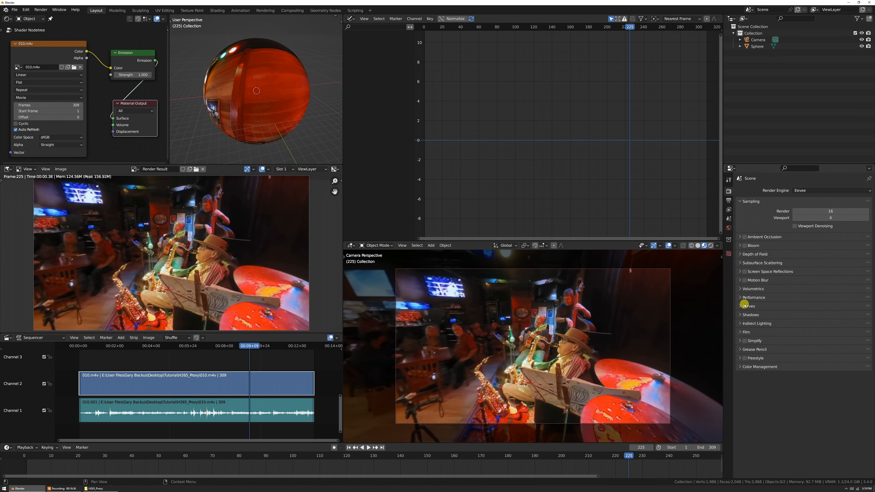
Enable Motion Blur in the Eevee render settings and slightly shift the camera view
left_click(741, 280)
left_click(745, 280)
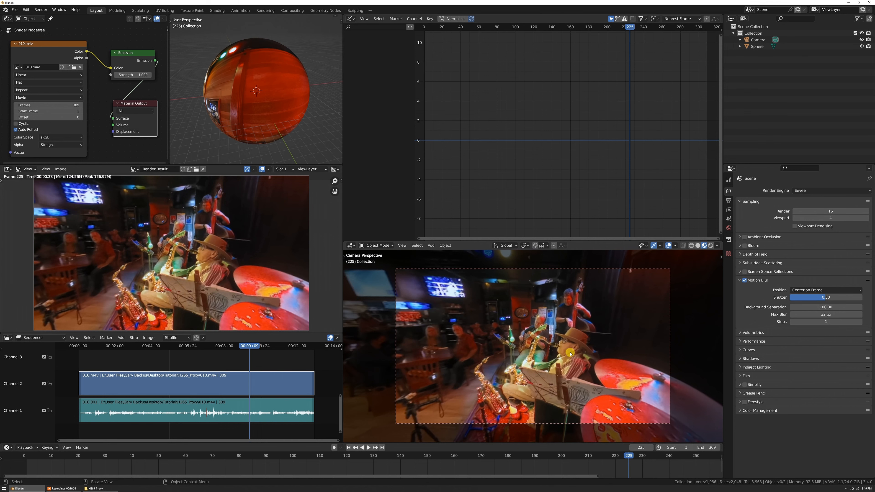
mouse_move(571, 354)
middle_mouse_down()
mouse_move(597, 355)
mouse_move(573, 354)
middle_mouse_up()
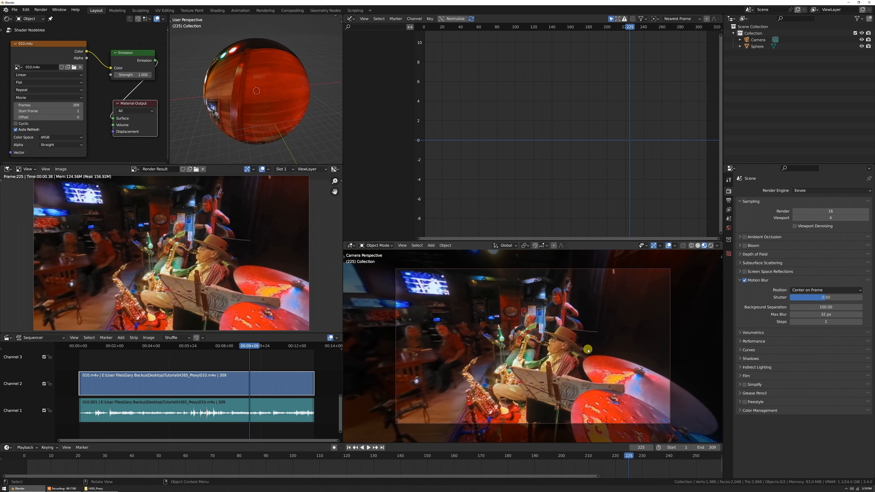
Try the Filmic view transform with the High Contrast look in the color management settings
left_click(741, 412)
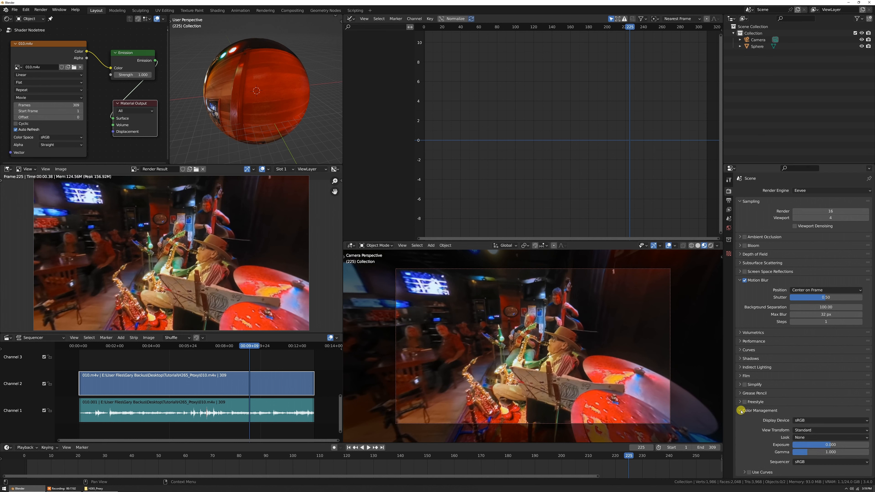
left_click(807, 431)
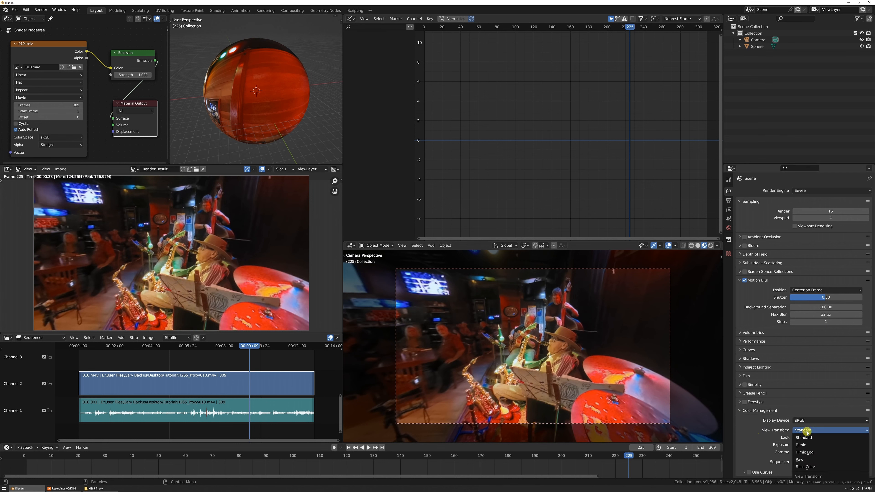
left_click(815, 445)
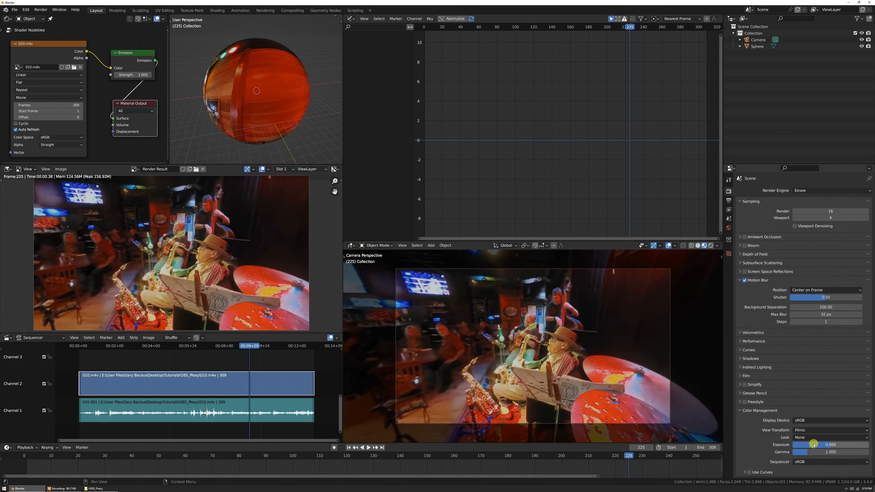
left_click(804, 437)
left_click(807, 417)
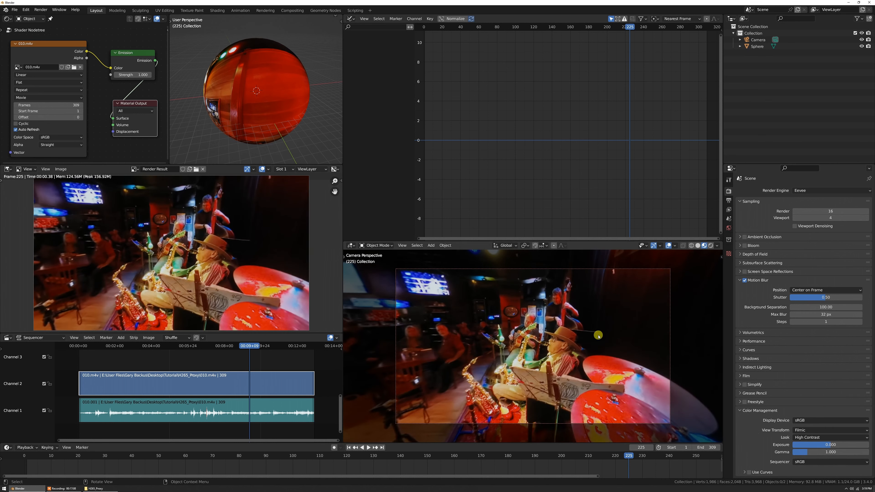
Restore the Standard view transform and set the look back to None
left_click(815, 431)
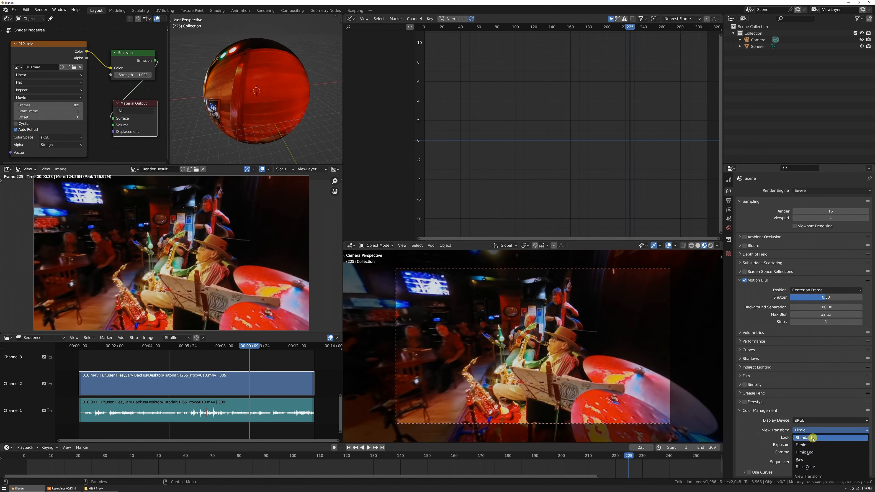
left_click(805, 438)
left_click(798, 437)
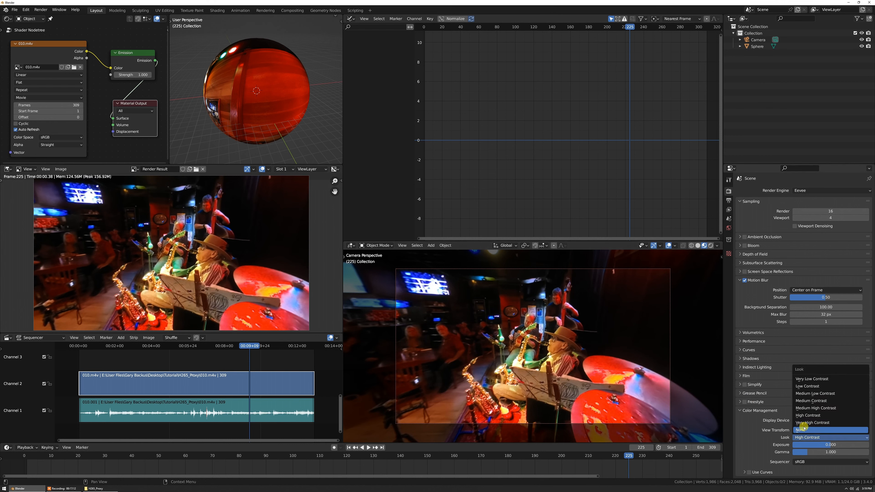
left_click(794, 433)
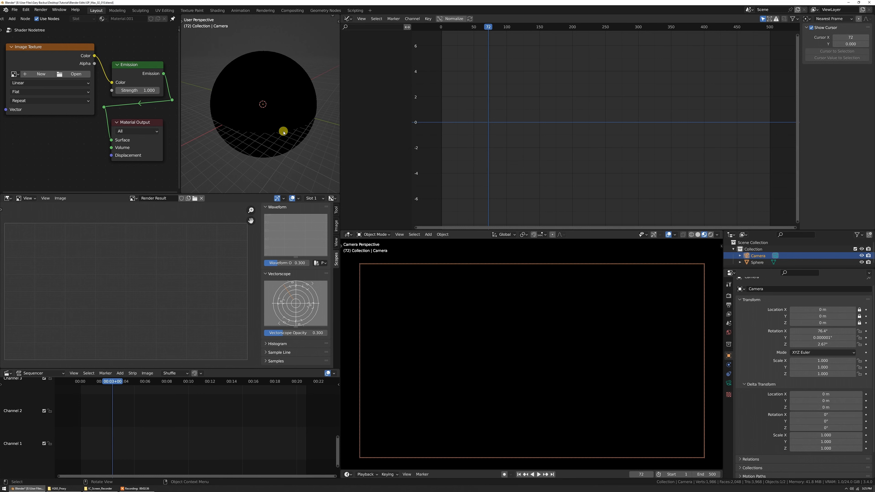
Rename the custom Layout workspace as 360 Editing
right_click(101, 12)
left_click(76, 24)
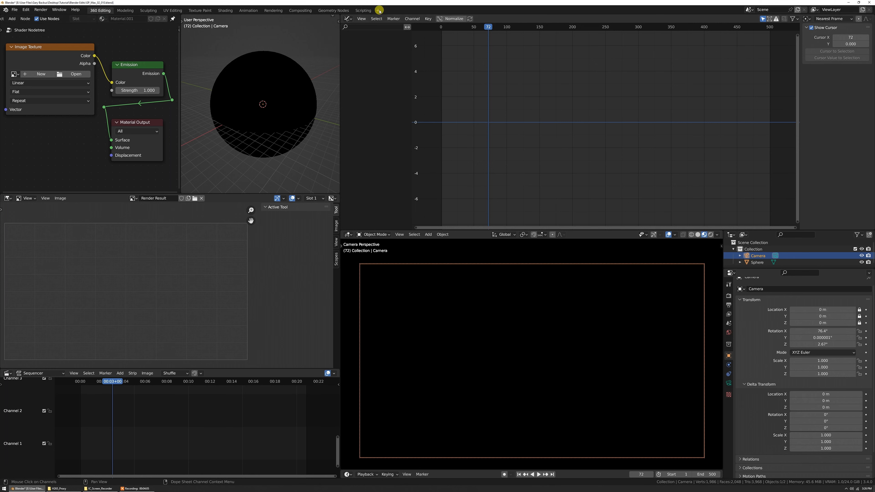
Add a new General Layout workspace and reorder it to the front of the workspaces
left_click(379, 11)
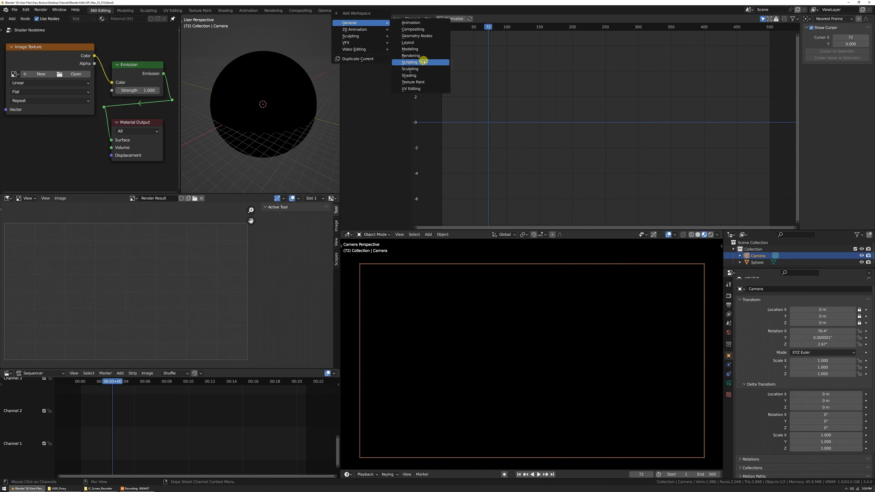
left_click(425, 42)
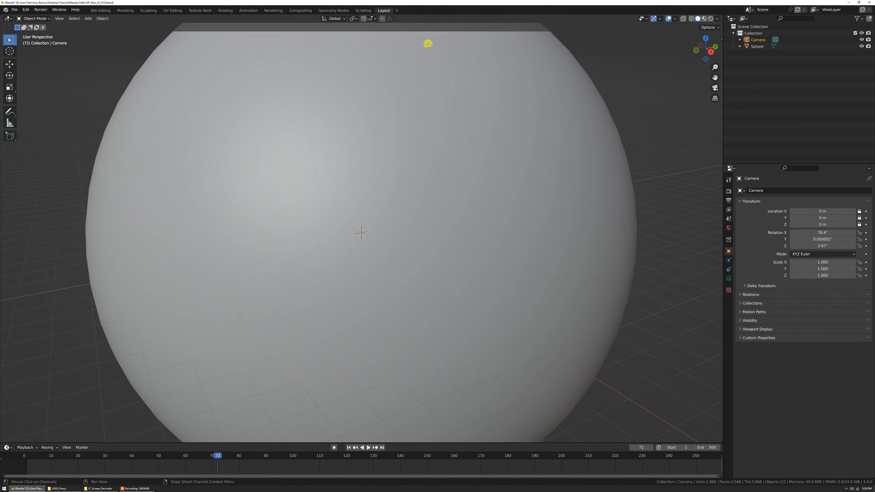
right_click(382, 13)
left_click(378, 41)
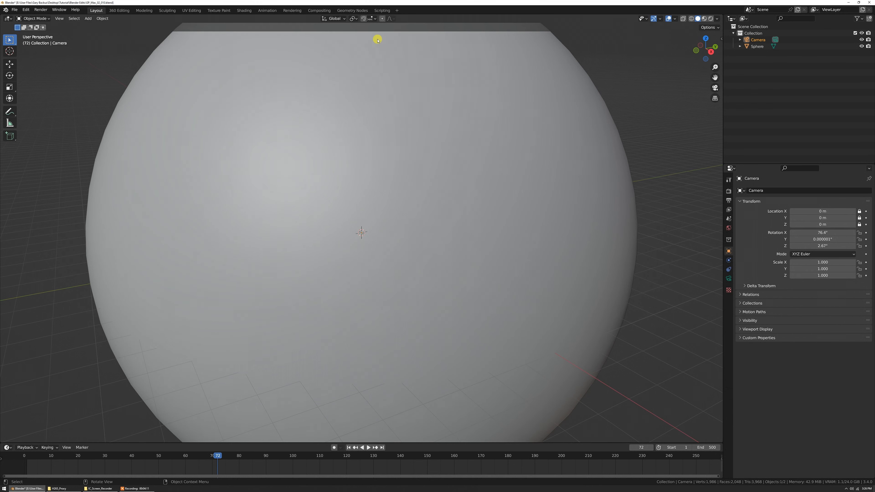
Compare the Layout and 360 Editing workspaces and look up where the file defaults are saved
left_click(119, 11)
left_click(96, 11)
left_click(119, 10)
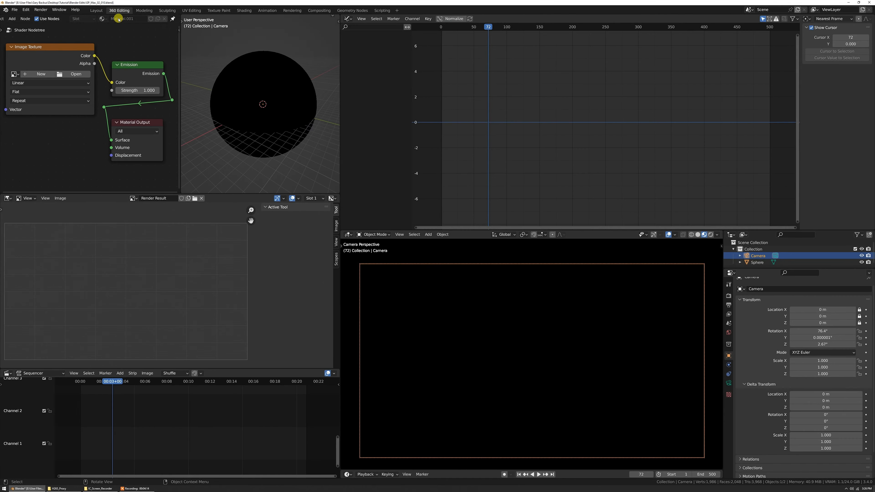
left_click(96, 11)
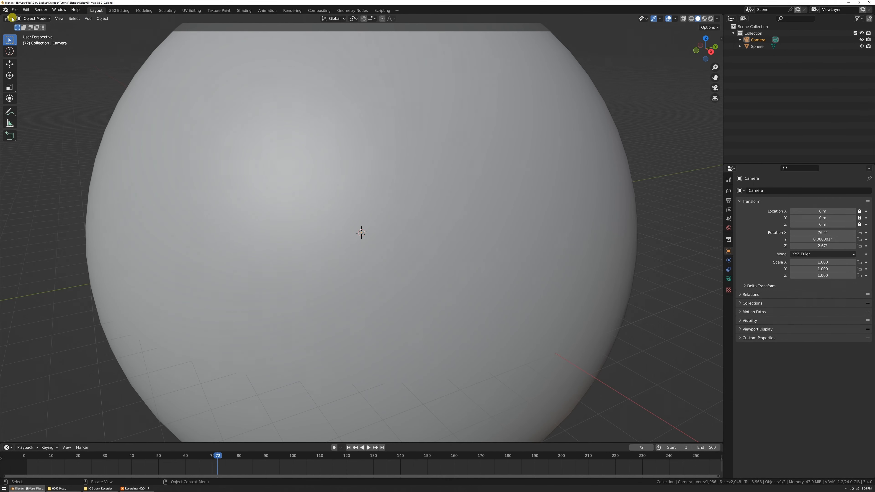
left_click(14, 9)
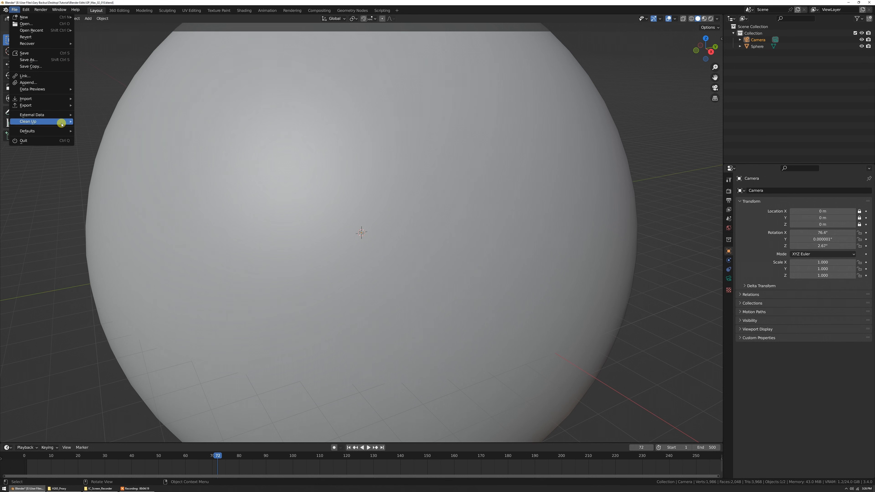
mouse_move(62, 131)
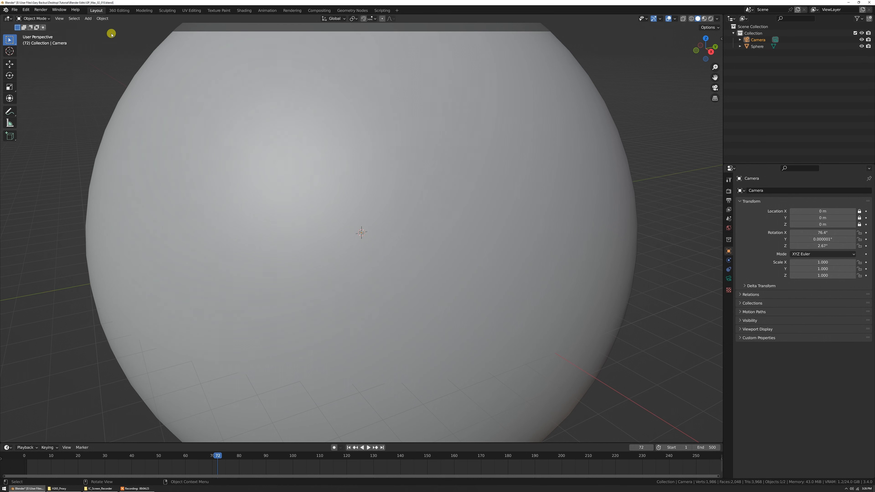
In the 360 Editing workspace, add 010.m4v to the sequencer at the timeline start and move the playhead to frame 181
left_click(118, 11)
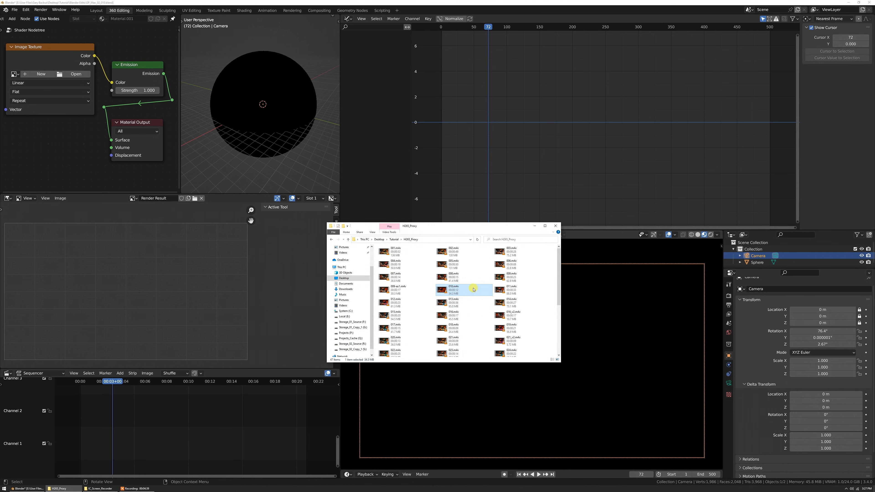
left_click_drag(473, 289, 102, 451)
left_click_drag(126, 413, 117, 410)
left_click(162, 383)
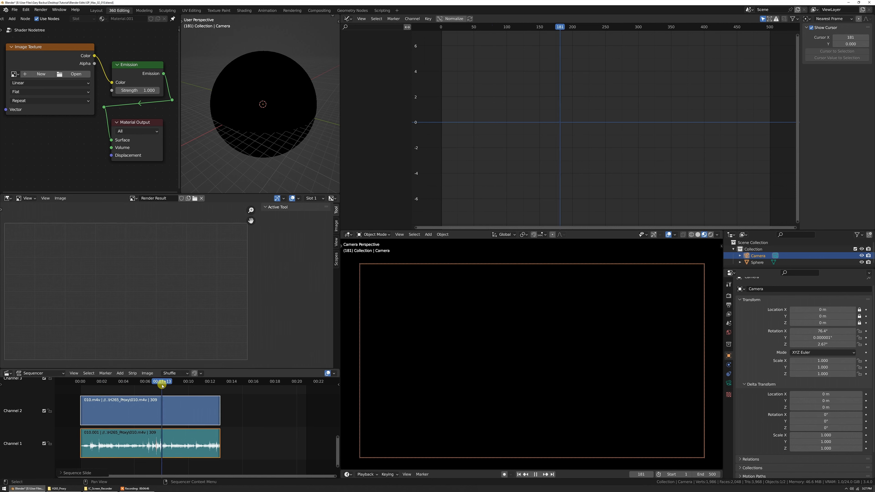
Set the scene's end frame to 340 and fit the graph editor to the frame range
left_click(727, 306)
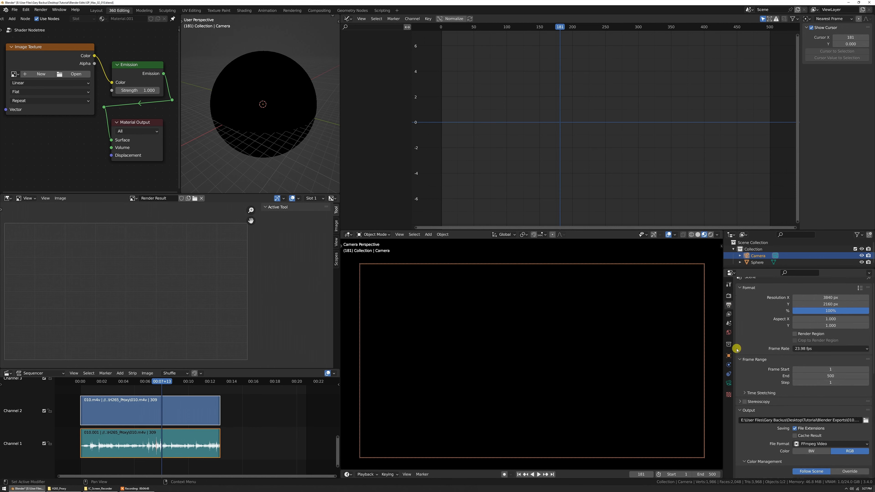
left_click(824, 375)
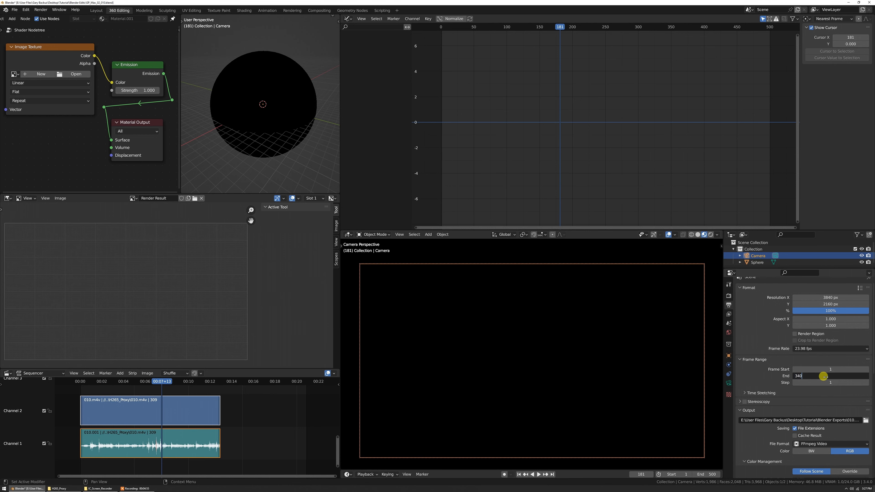
key("Return")
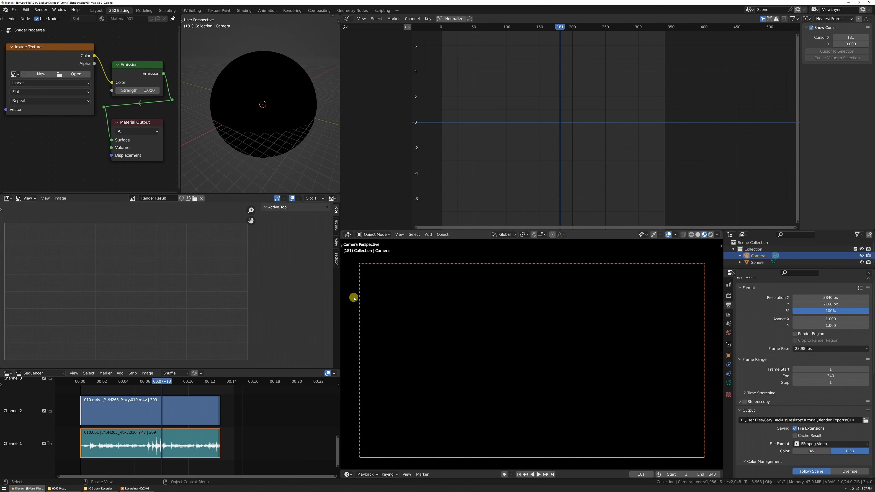
key("Home")
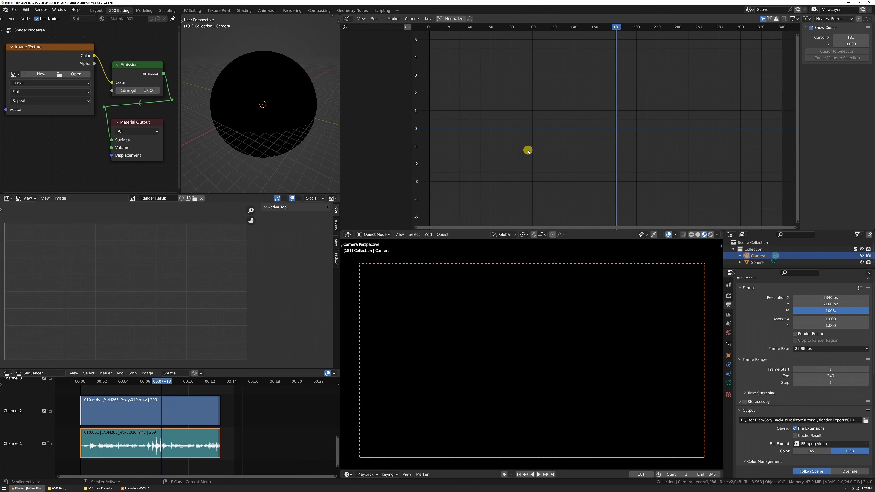
Move the playhead to frame 248 and load 010.m4v from the H265_Proxy folder into the Image Texture node
left_click(192, 382)
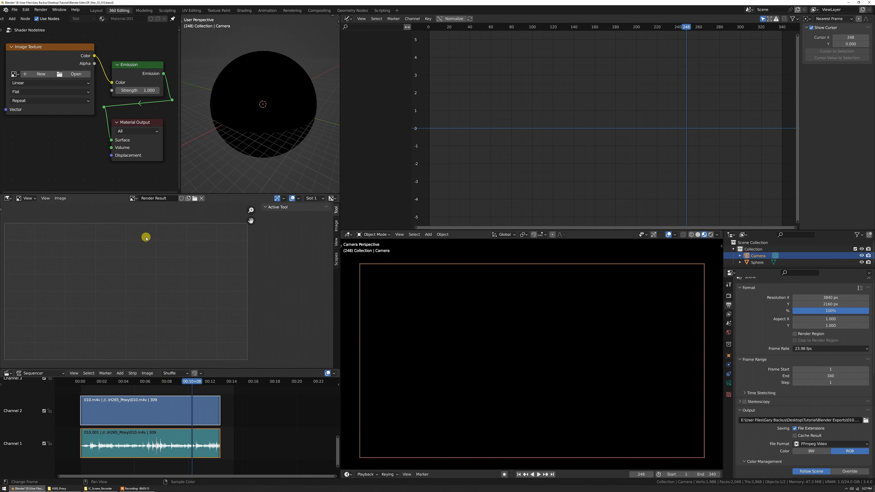
left_click(334, 373)
left_click(86, 73)
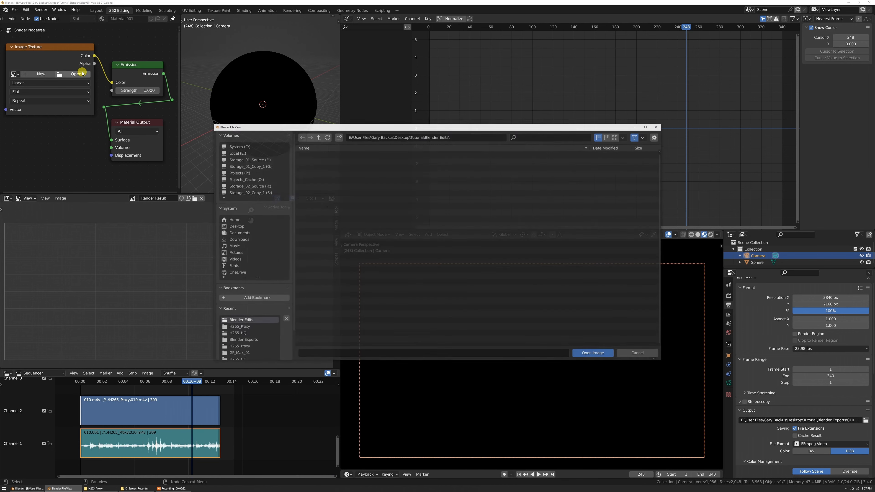
left_click(249, 327)
left_click(327, 218)
left_click(603, 354)
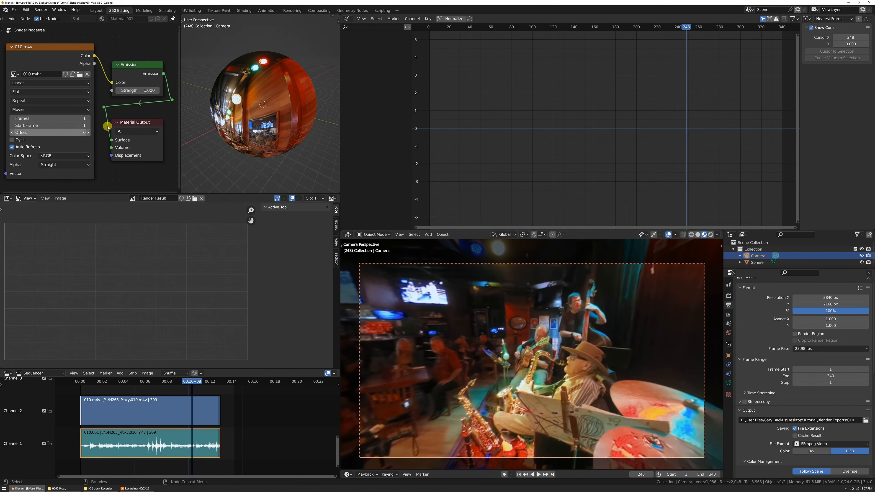
Set the movie texture's frame count to 309 in the 010.m4v node
left_click(43, 118)
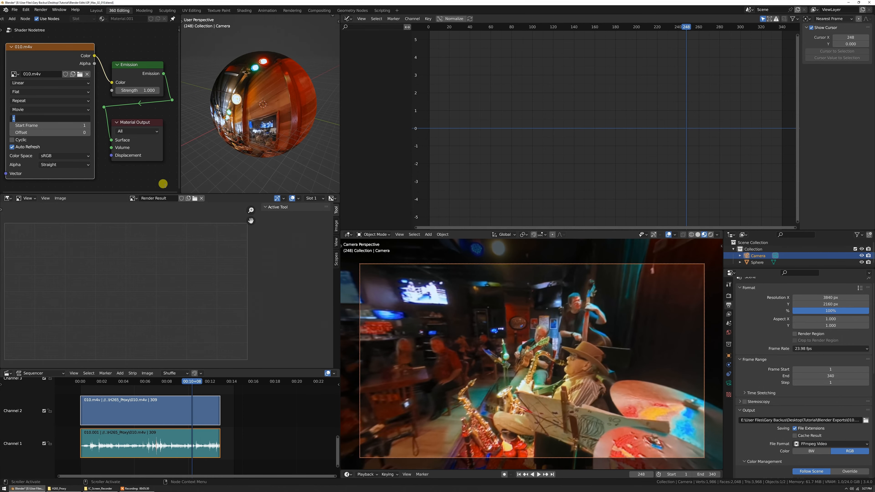
type("309")
key("Return")
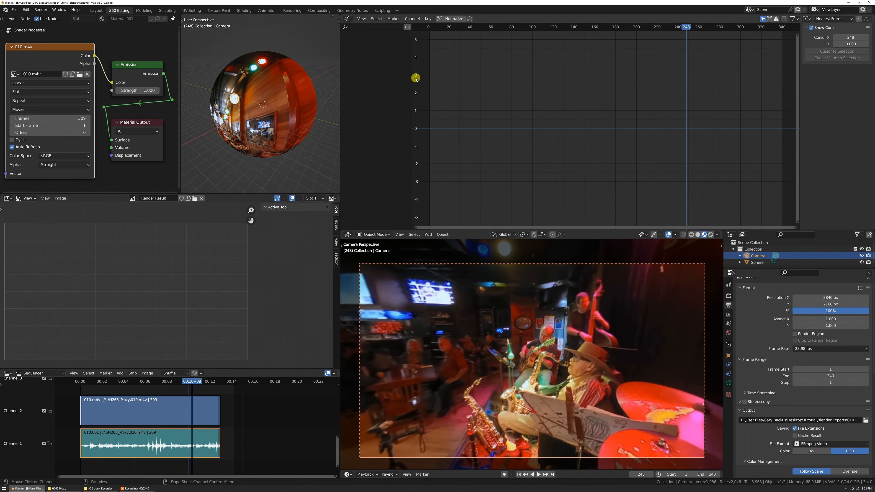
Play the clip from frame 0 and turn the camera view to preview the 360 footage during playback
left_click_drag(440, 29, 417, 30)
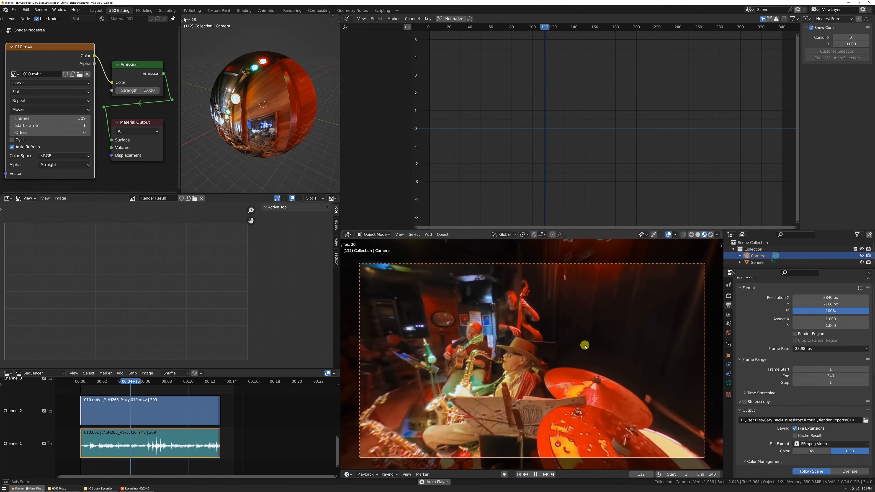
key("space")
middle_click_drag(605, 350, 543, 340)
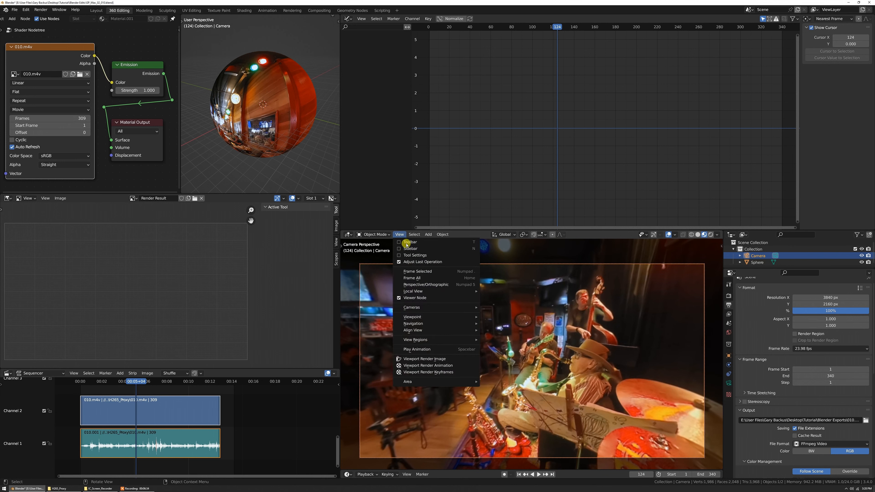
mouse_move(457, 324)
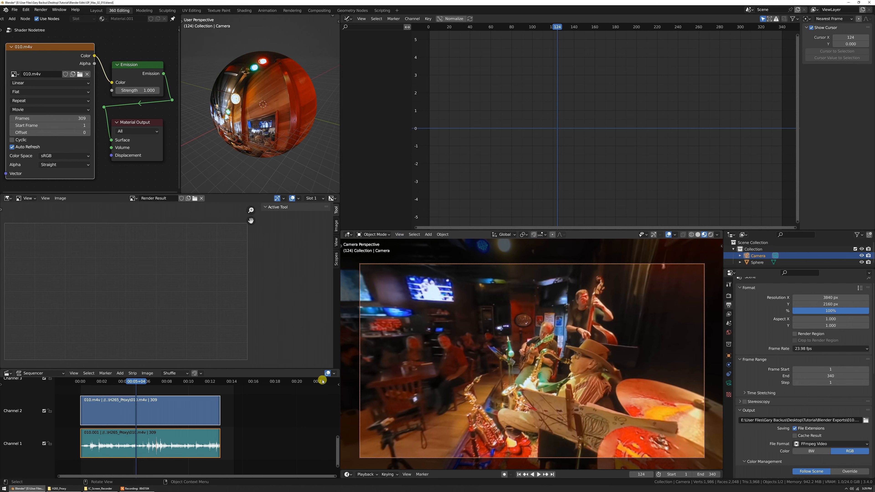
Preview the end of the clip by playing the animation from frame 297
mouse_move(212, 381)
left_mouse_down()
mouse_move(235, 381)
mouse_move(214, 382)
left_mouse_up()
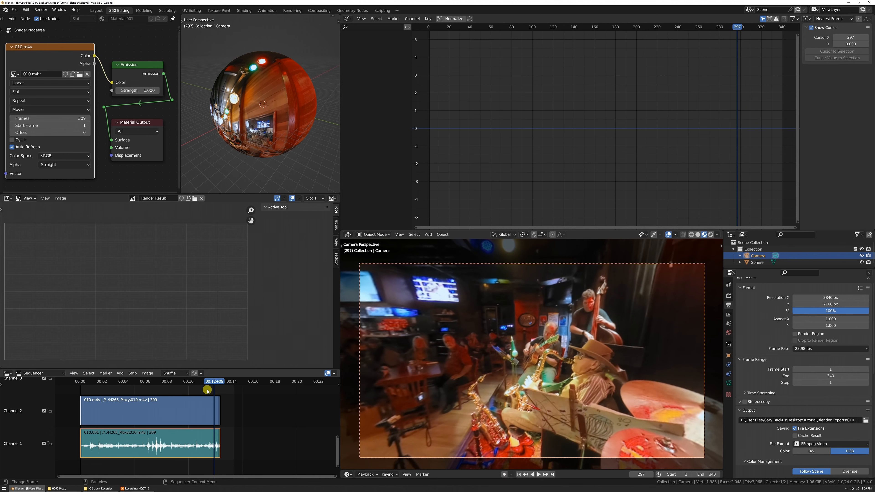
key("space")
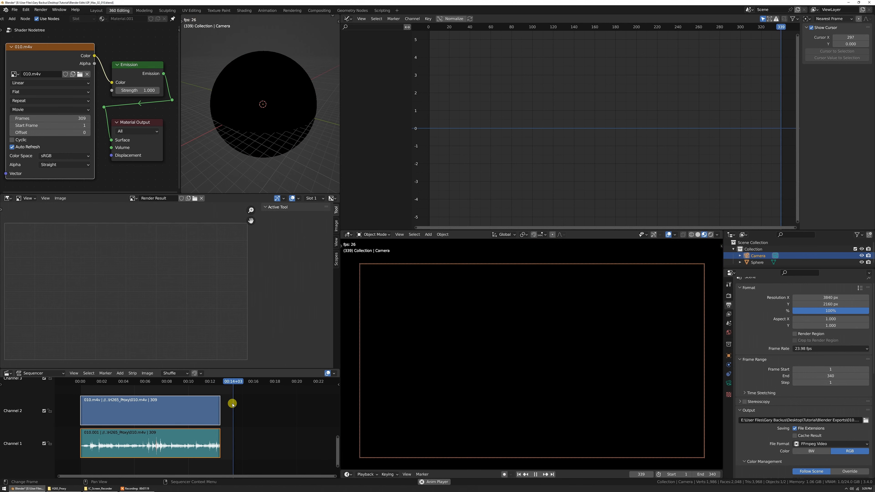
key("space")
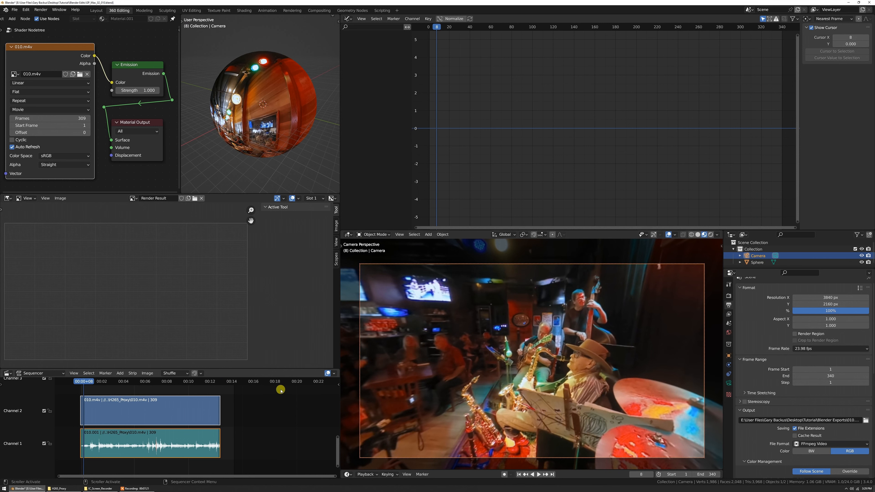
Find Fly Navigation among the camera viewport's navigation commands and check its entry in Quick Favorites
left_click(399, 234)
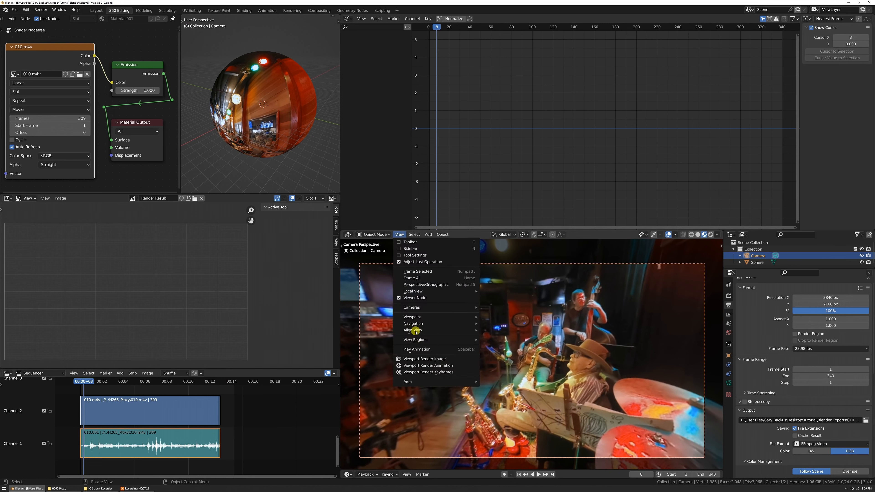
mouse_move(448, 323)
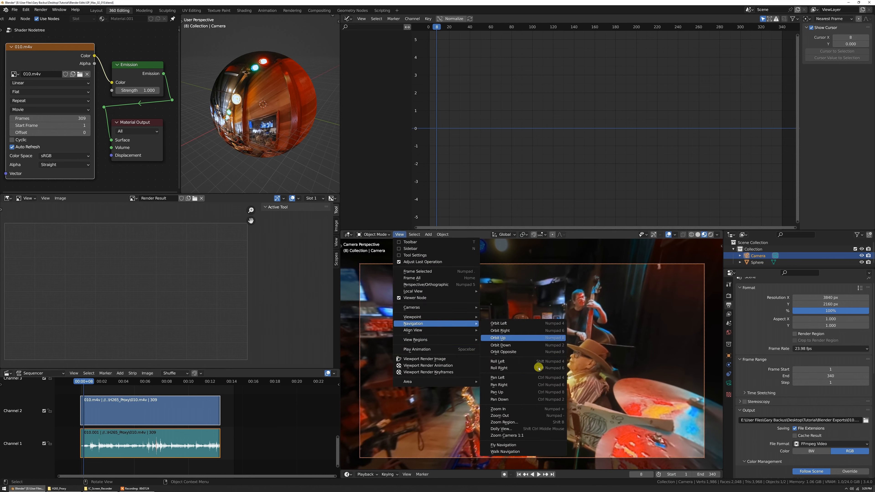
left_click(542, 445)
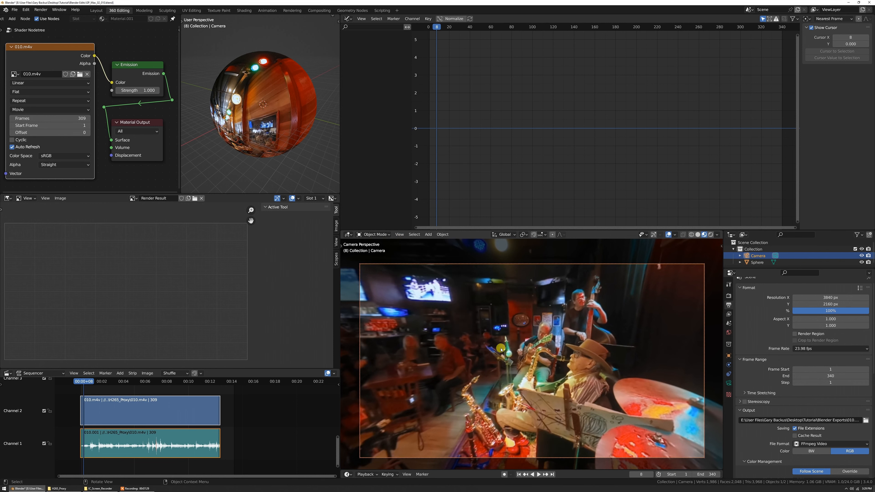
key("q")
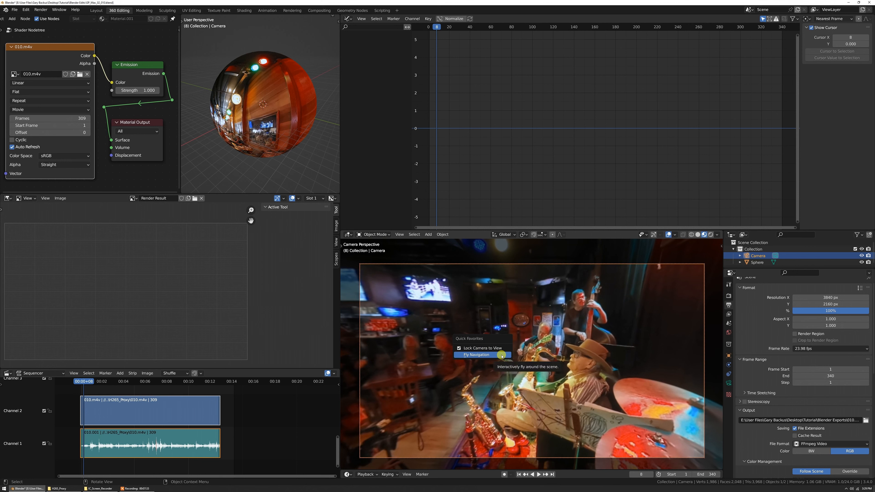
right_click(501, 356)
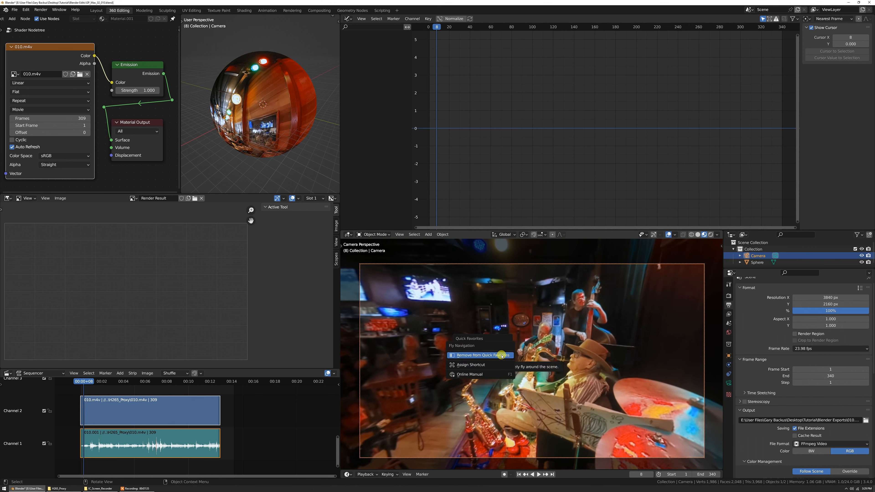
key("Escape")
Use Fly Navigation from Quick Favorites to turn the camera toward the audience and the TV screens
key("q")
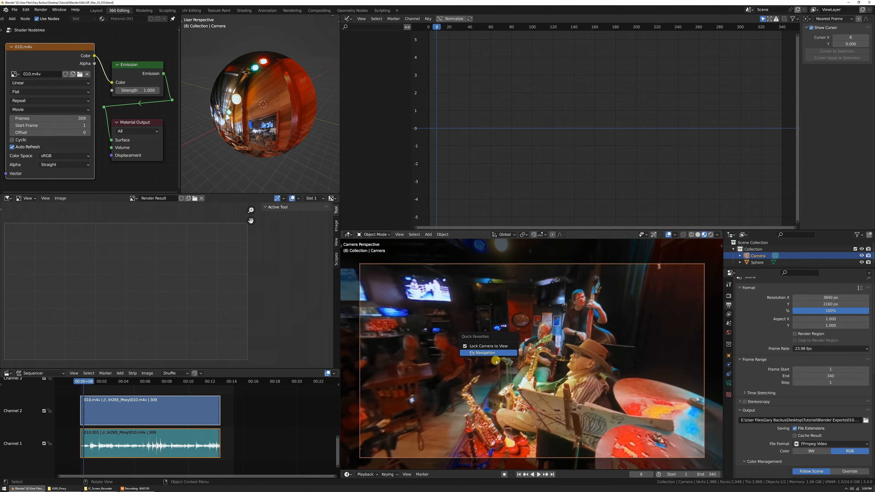
left_click(494, 353)
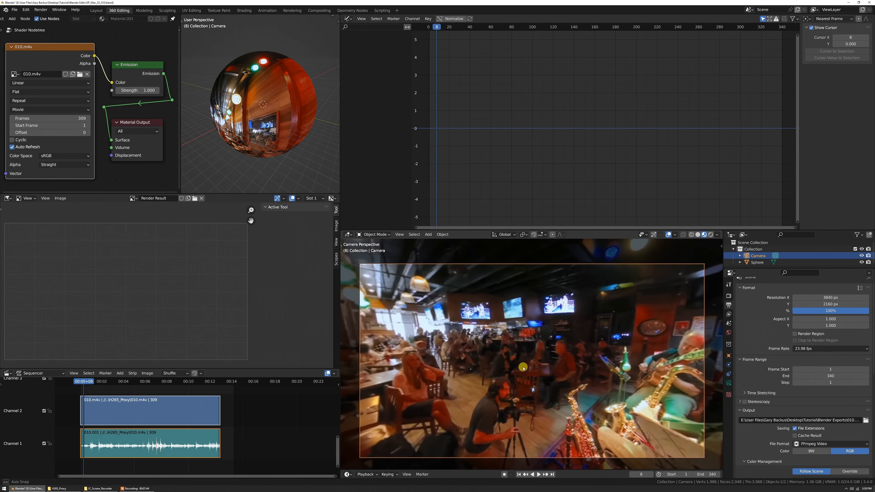
middle_click_drag(518, 364, 518, 363)
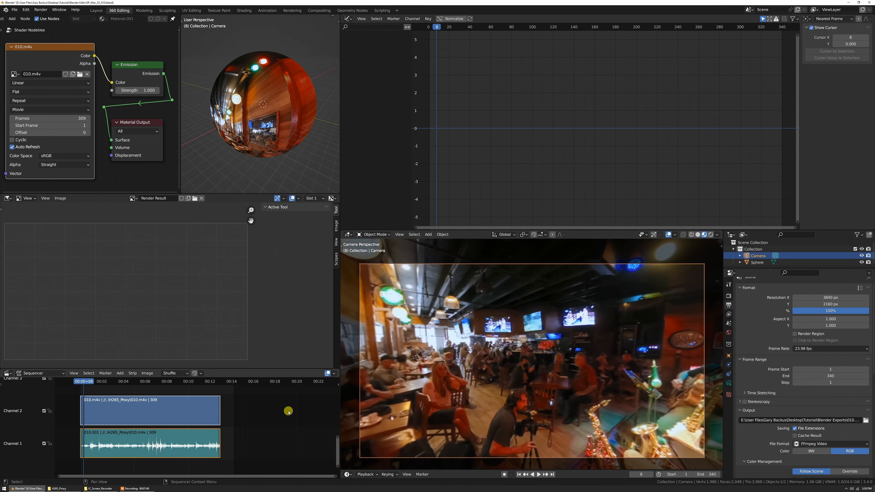
With auto keying on, move the playhead past the clip's end and record a Fly Navigation camera move during playback
left_click(221, 382)
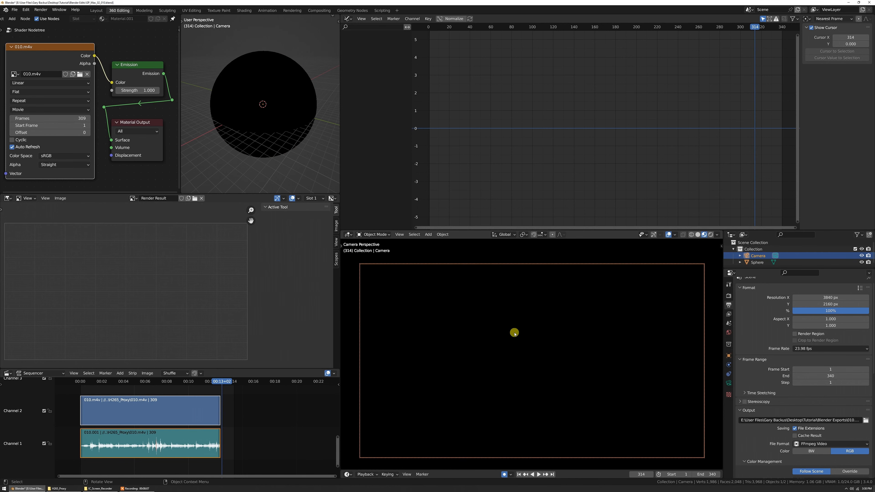
key("q")
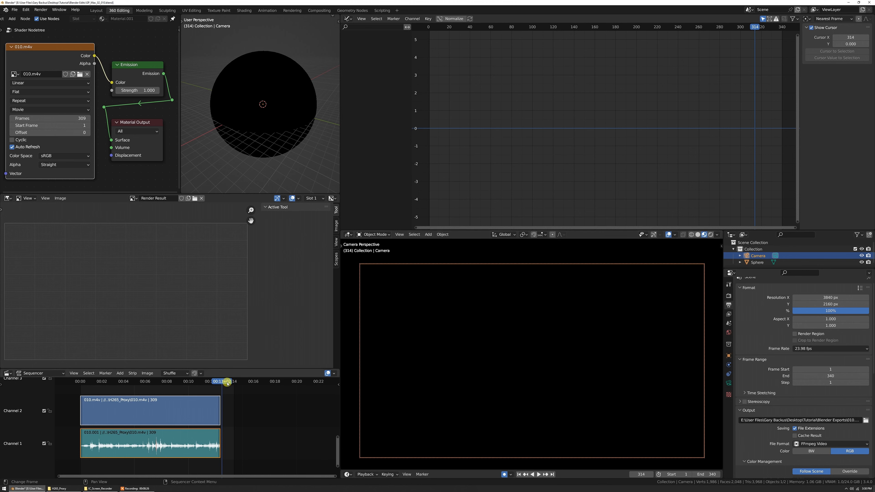
key("space")
key("q")
left_click(516, 349)
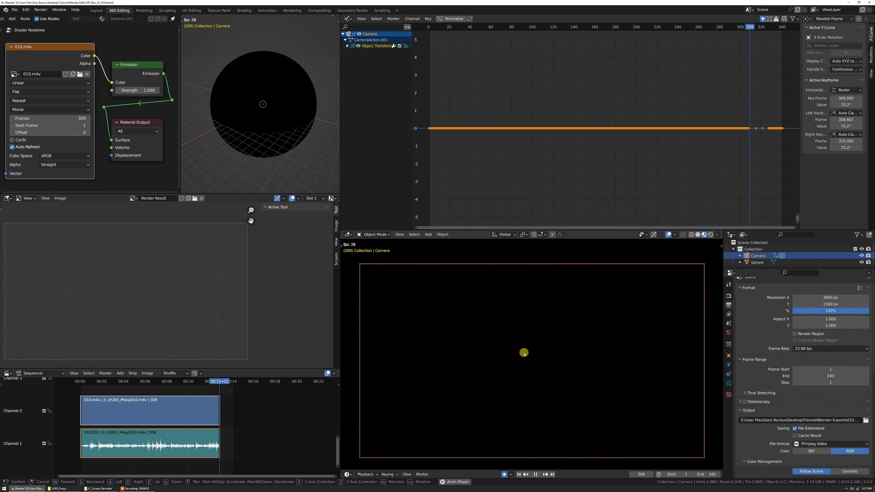
left_click(528, 359)
key("space")
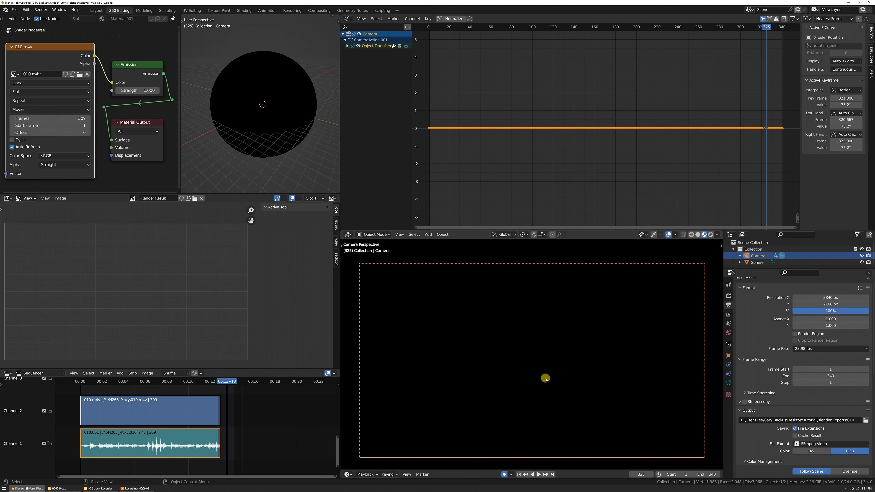
Decimate the camera's recorded keyframes by a ratio of about 91% and set their handles to Auto Clamped
key("Home")
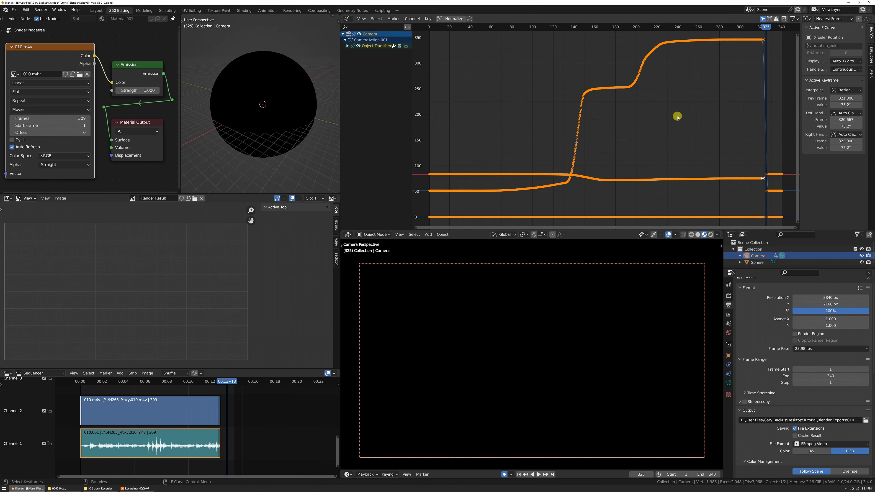
left_click(428, 18)
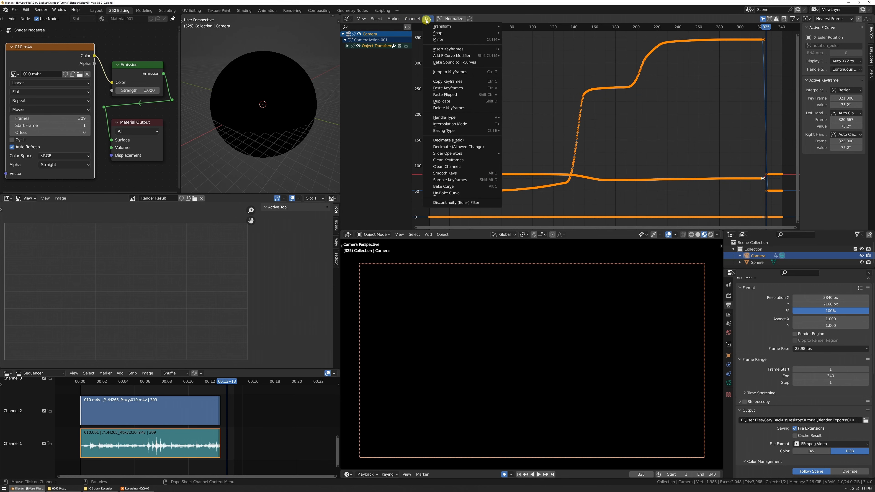
left_click(499, 136)
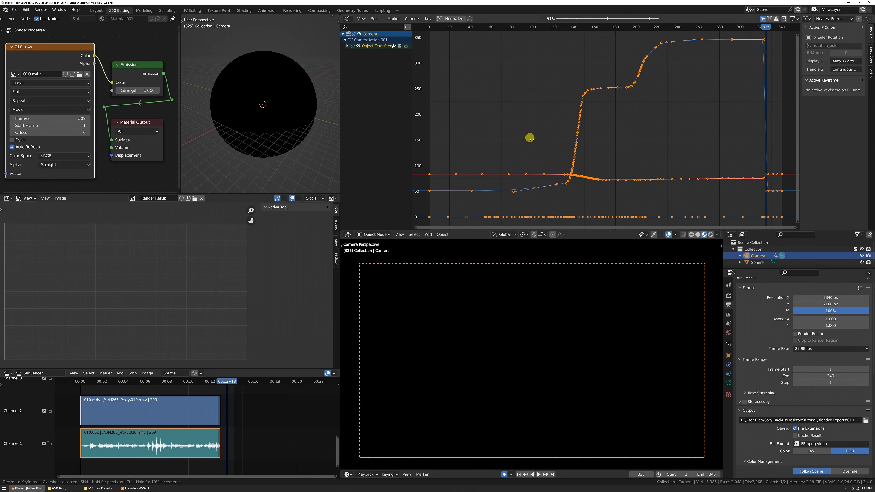
left_click(533, 140)
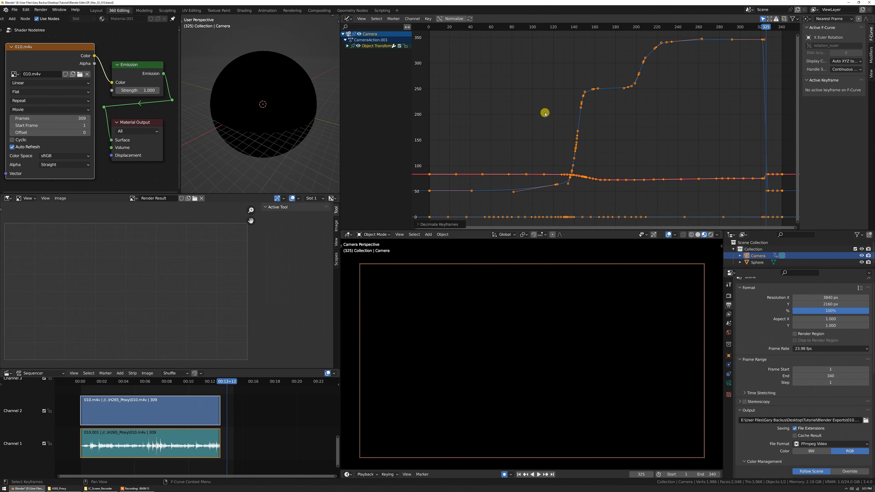
key("v")
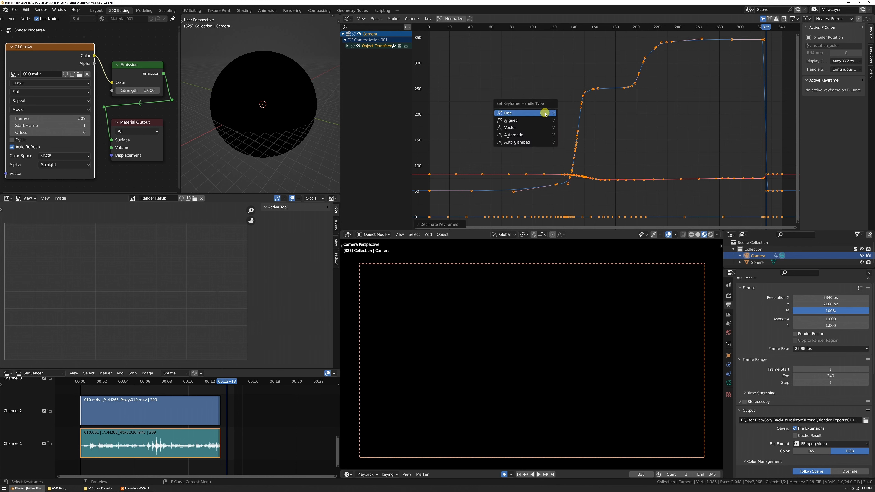
left_click(544, 141)
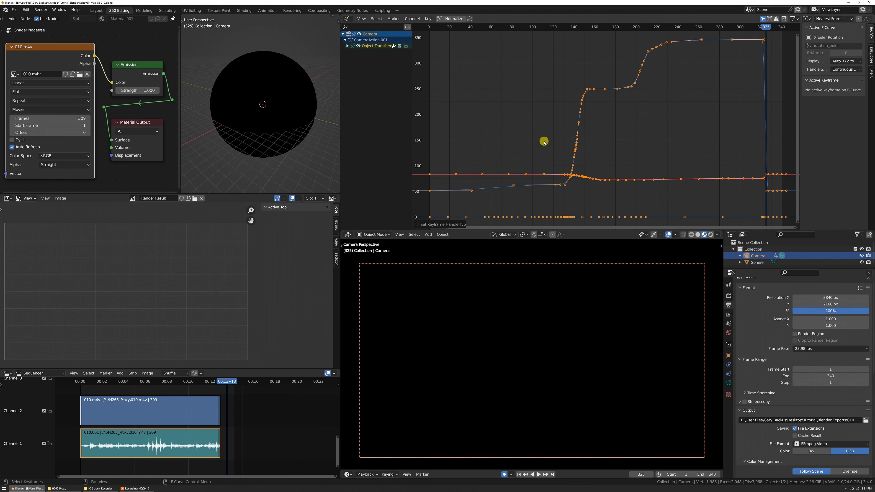
Set the Z rotation keyframe at frame 122 to Automatic handles and slightly adjust its left handle
left_click(544, 142)
left_click(554, 185)
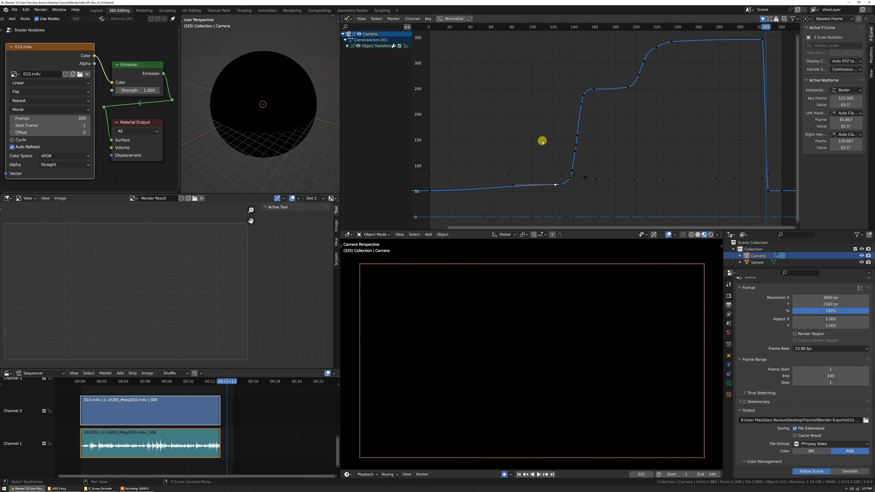
key("v")
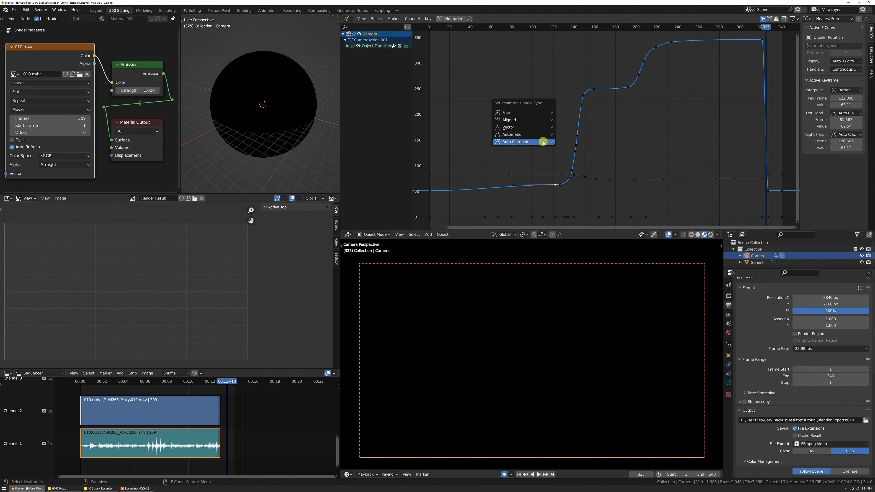
left_click(543, 136)
left_click_drag(513, 185, 514, 187)
left_click(536, 133)
Play the animation from near the start of the clip to review the recorded camera move
left_click(438, 28)
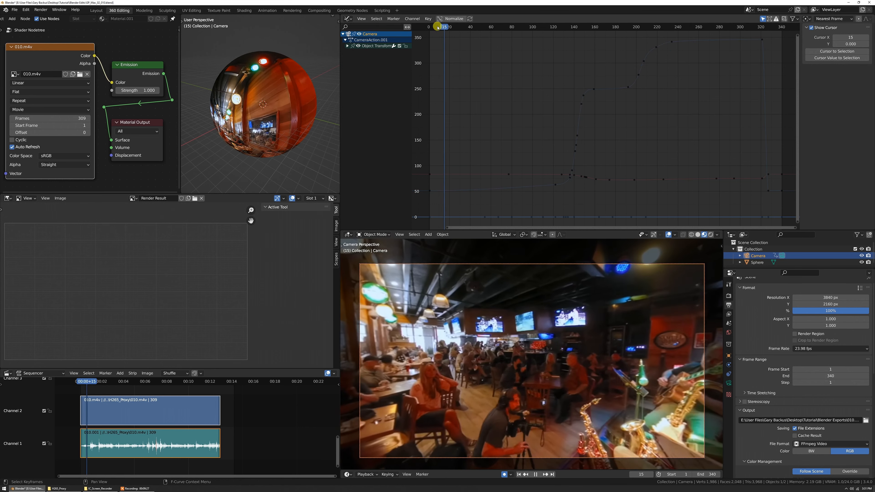
key("space")
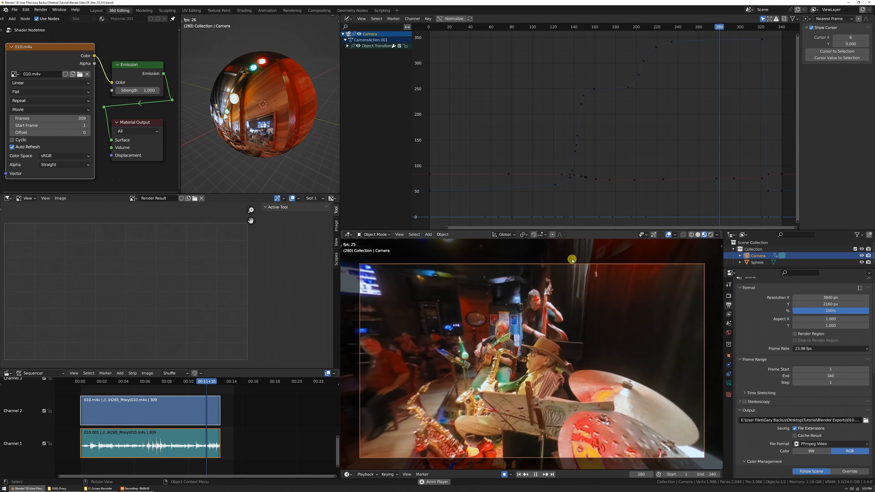
key("space")
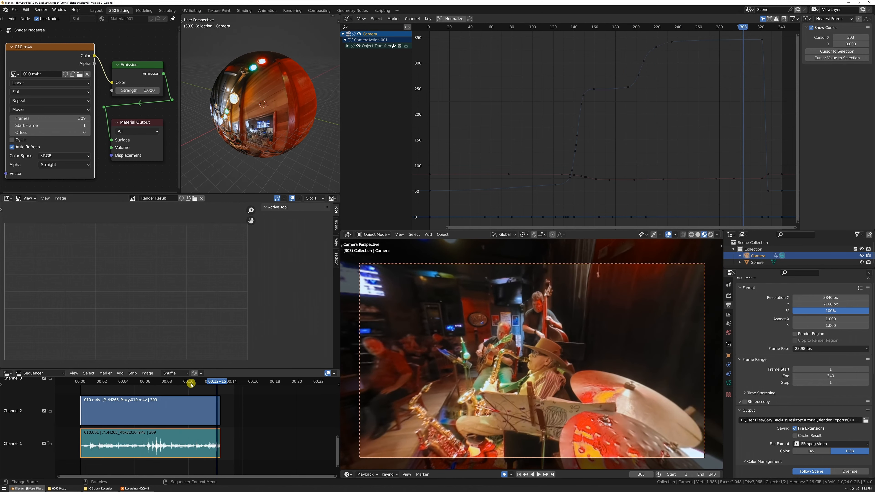
Maximize the graph editor and delete the X rotation keyframe at frame 151
scroll(600, 128, "up", 3)
scroll(585, 138, "up", 6)
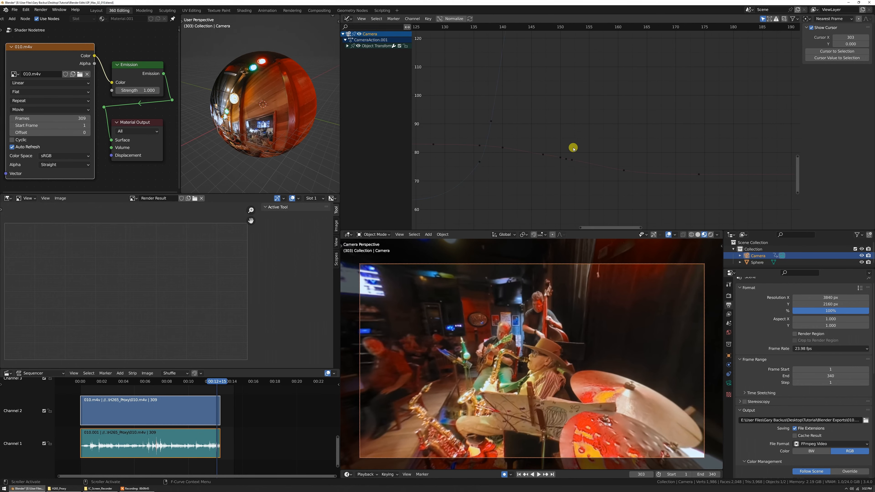
key("ctrl+space")
scroll(447, 170, "up", 2)
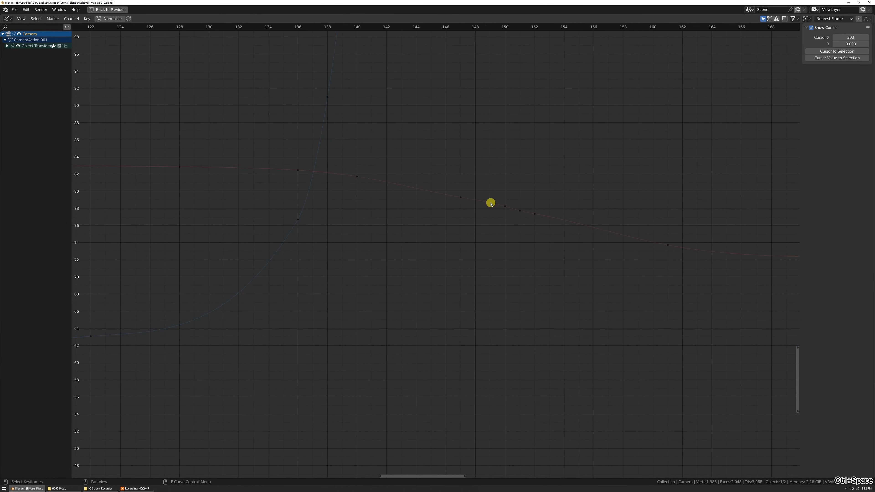
left_click(517, 209)
scroll(518, 177, "down", 6)
key("v")
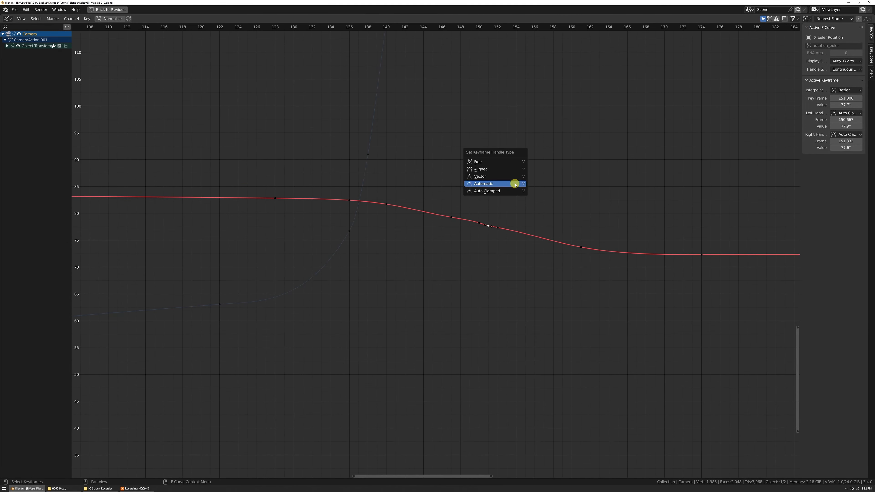
key("x")
left_click(530, 204)
Box-select the X rotation keyframes from frame 128 to 152 and set their handles to Auto Clamped
scroll(548, 194, "down", 4)
middle_click_drag(551, 193, 292, 175)
scroll(315, 178, "down", 4)
middle_click_drag(220, 207, 355, 217)
left_click_drag(298, 209, 427, 239)
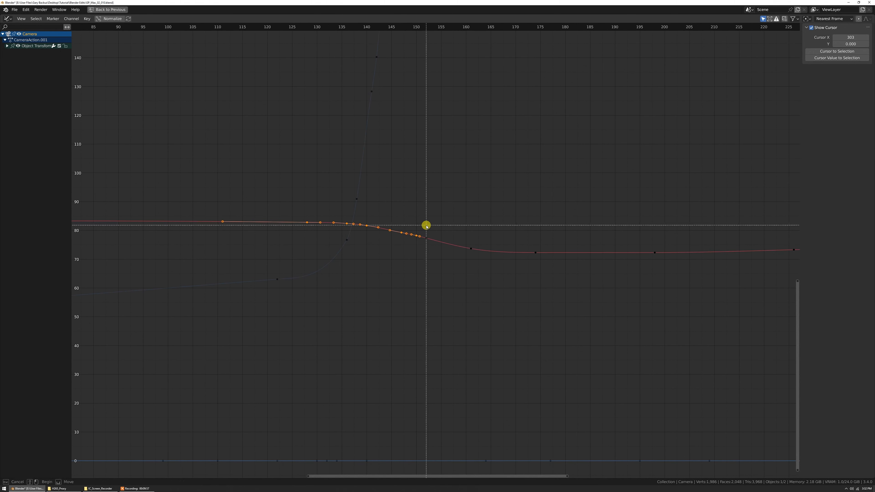
key("v")
left_click(426, 235)
left_click(425, 238)
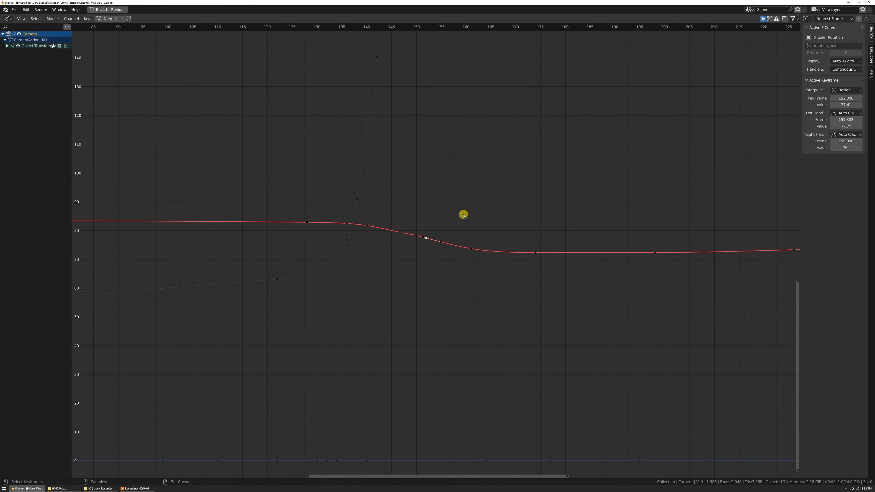
Examine the camera's rotation curves across the whole clip, including the Z rotation keyframes near frames 141 to 143
key("Home")
middle_click_drag(476, 322, 445, 231)
scroll(427, 253, "up", 6)
mouse_move(267, 211)
middle_mouse_down()
mouse_move(496, 330)
mouse_move(532, 375)
middle_mouse_up()
scroll(509, 355, "up", 7)
middle_click_drag(438, 280, 478, 223)
scroll(479, 224, "down", 6)
left_click_drag(375, 252, 435, 356)
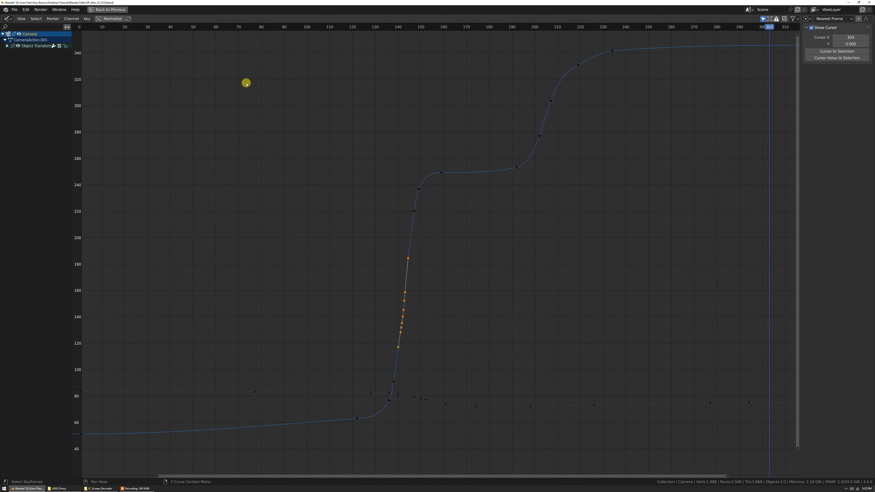
left_click(87, 19)
middle_click_drag(457, 276, 461, 145)
left_click(477, 212)
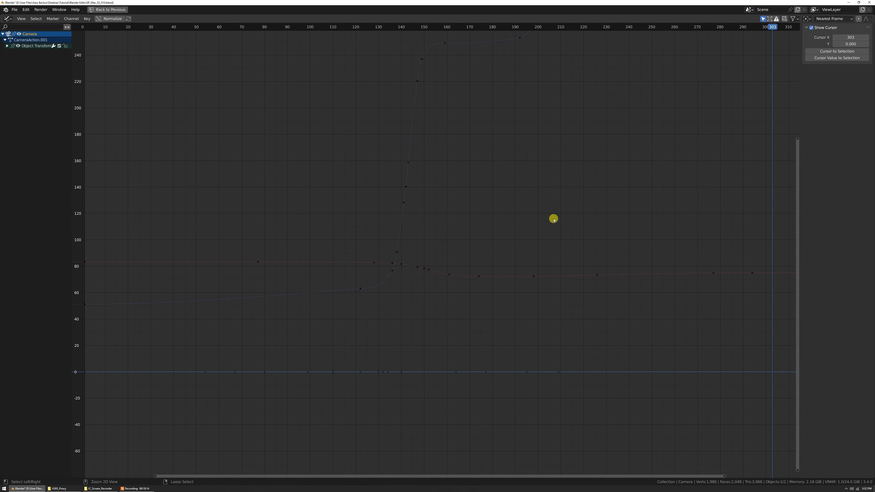
Restore the split editor layout and delete the unneeded keyframes near the end of the camera's rotation curves
key("ctrl+space")
middle_click_drag(759, 61, 558, 134)
scroll(548, 136, "down", 5)
left_click_drag(596, 152, 628, 208)
middle_click_drag(628, 163, 644, 81)
scroll(643, 81, "up", 6)
left_click_drag(646, 192, 590, 97)
key("x")
left_click(624, 99)
scroll(646, 132, "down", 8)
middle_click_drag(636, 99, 632, 144)
scroll(624, 122, "up", 4)
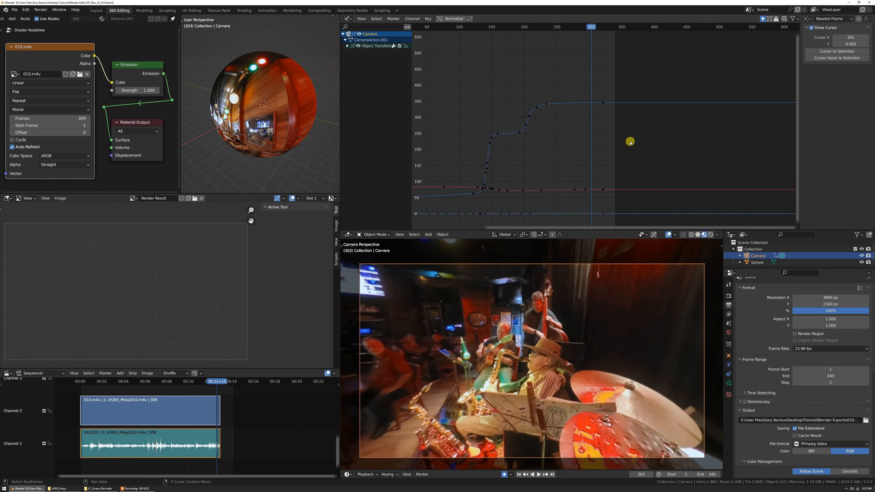
Set the scene's end frame to 309
left_click(829, 375)
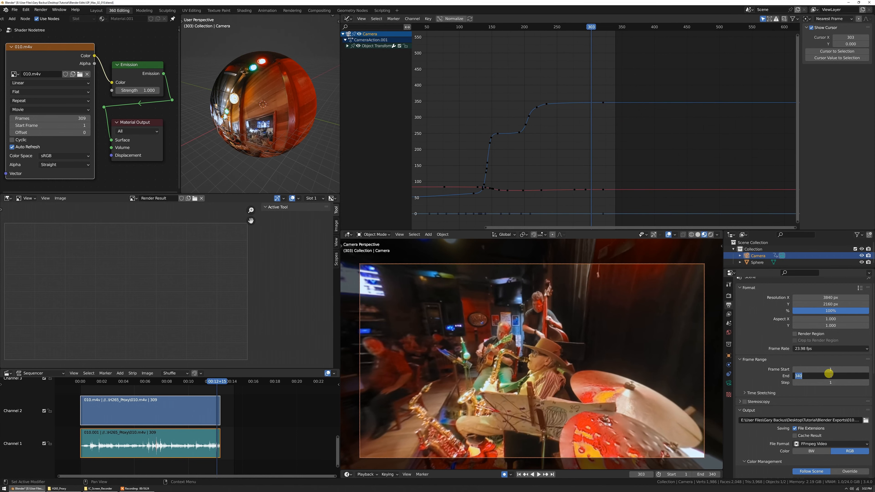
type("309")
key("Return")
Play the animation from frame 0 and check the opening of the camera move
middle_click_drag(551, 121, 597, 117)
scroll(605, 103, "up", 2)
scroll(601, 112, "up", 2)
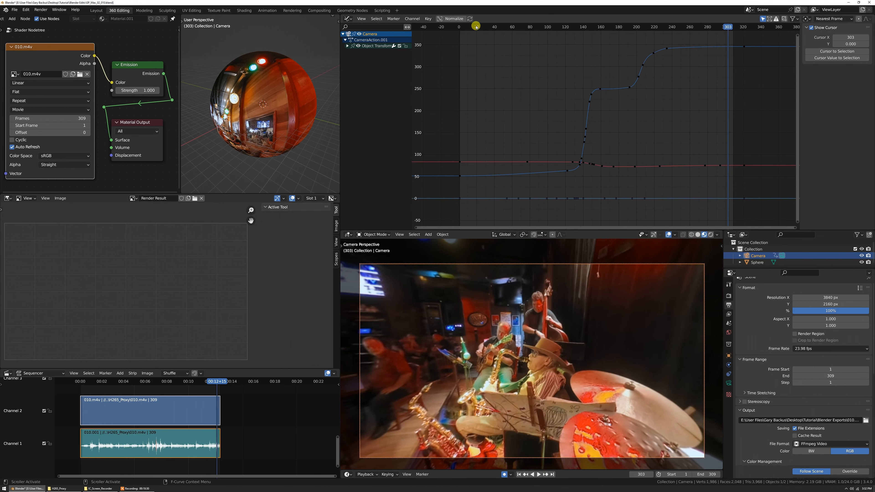
left_click(459, 27)
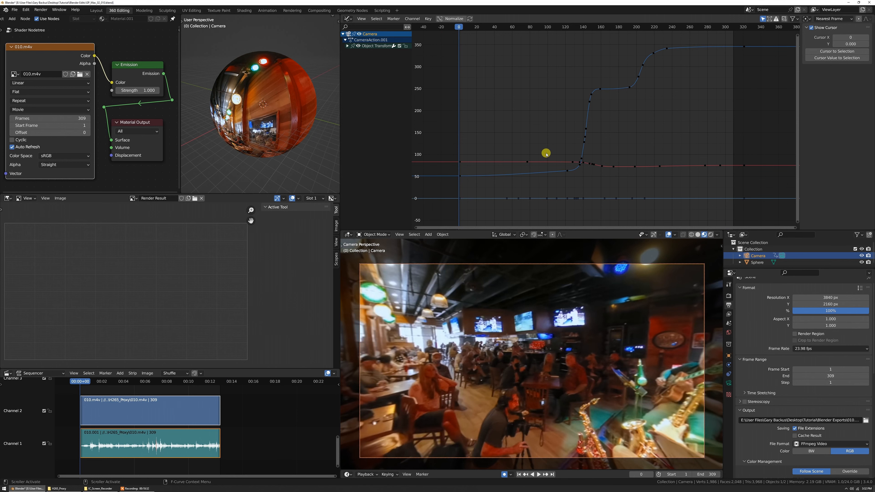
key("space")
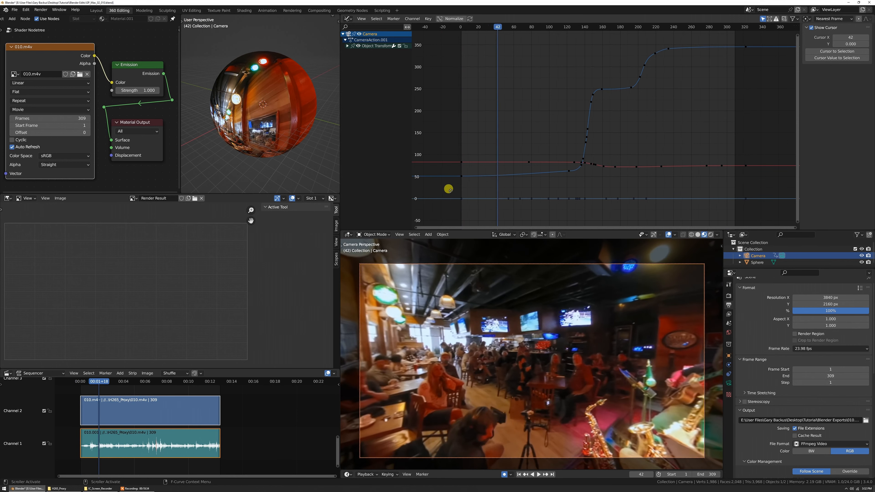
Set the first Z rotation keyframe's handles to Vector and play the animation from the start of the clip
middle_click_drag(450, 191, 528, 178)
scroll(527, 189, "up", 9)
left_click_drag(462, 189, 514, 220)
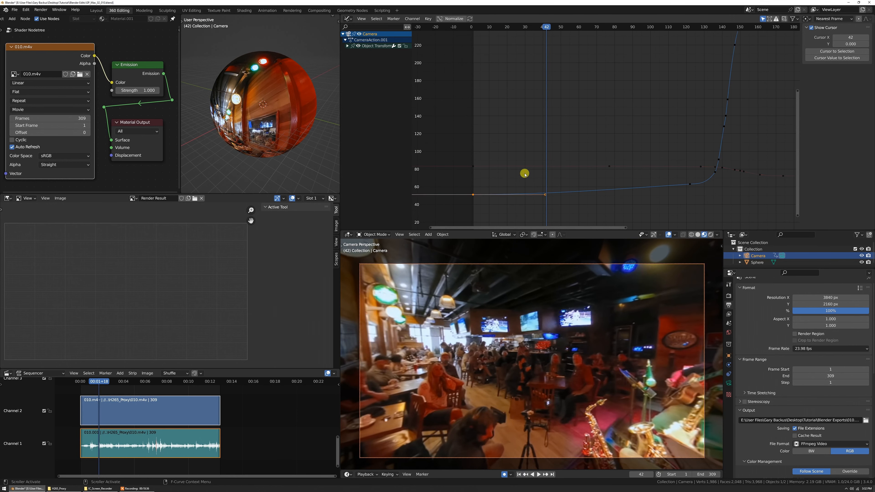
key("v")
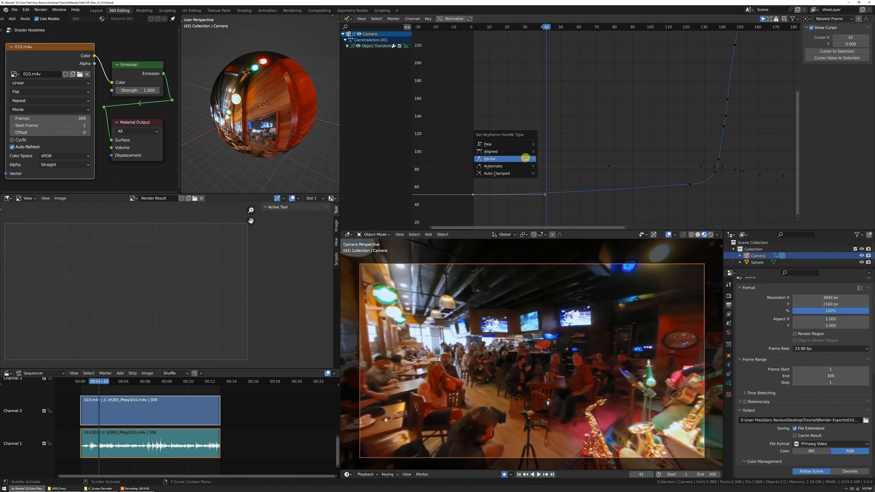
left_click(527, 159)
left_click_drag(459, 194, 496, 196)
left_click(456, 27)
key("space")
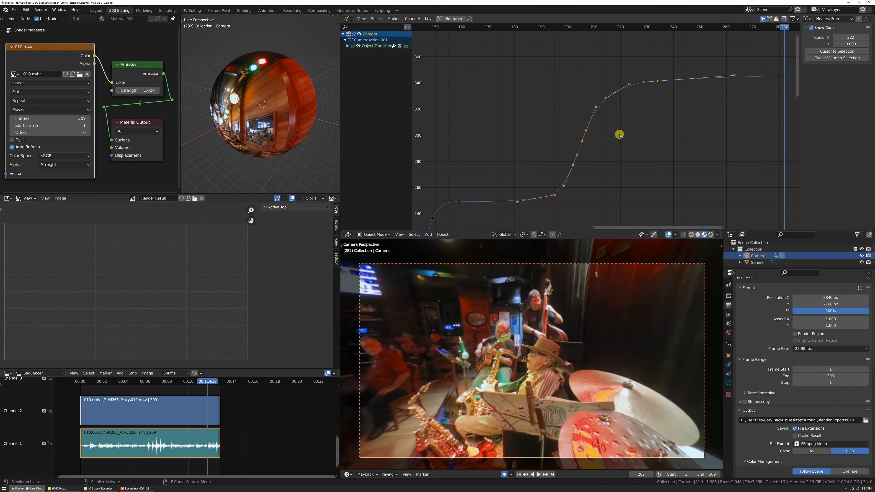
Try scaling the selected Z rotation keyframes of the second pan, along X and along Y
key("s")
key("x")
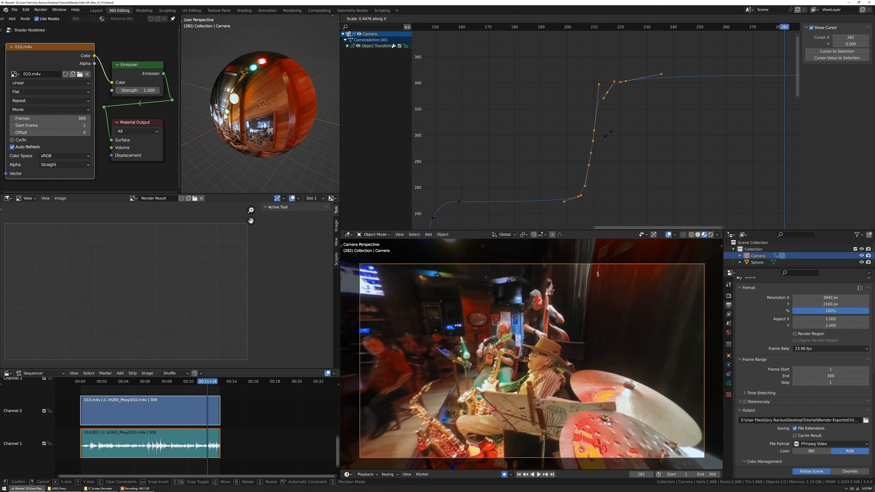
left_click(604, 142)
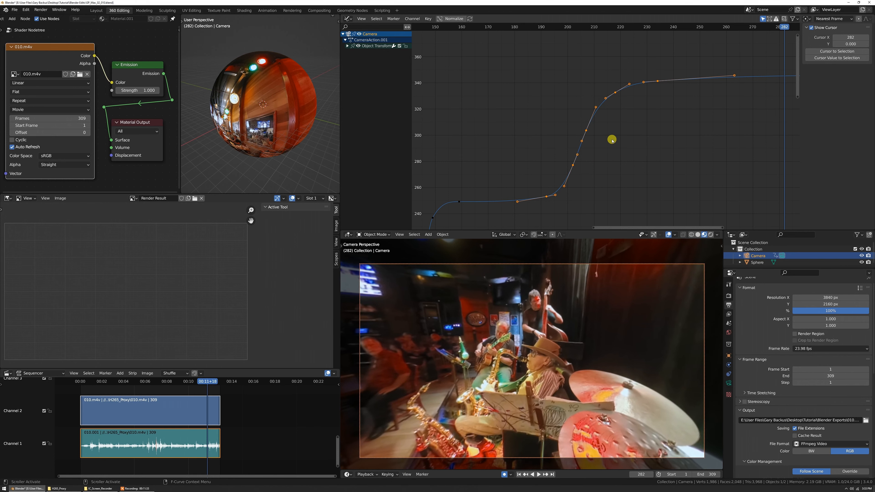
key("s")
key("y")
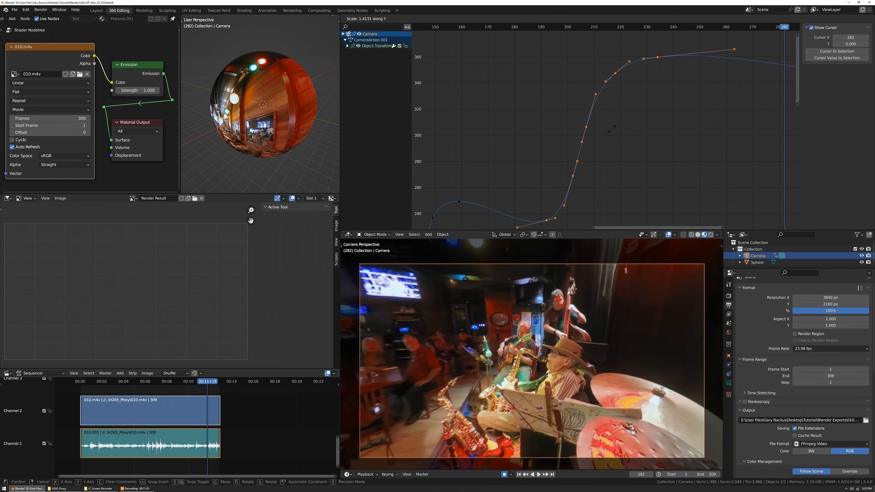
right_click(614, 130)
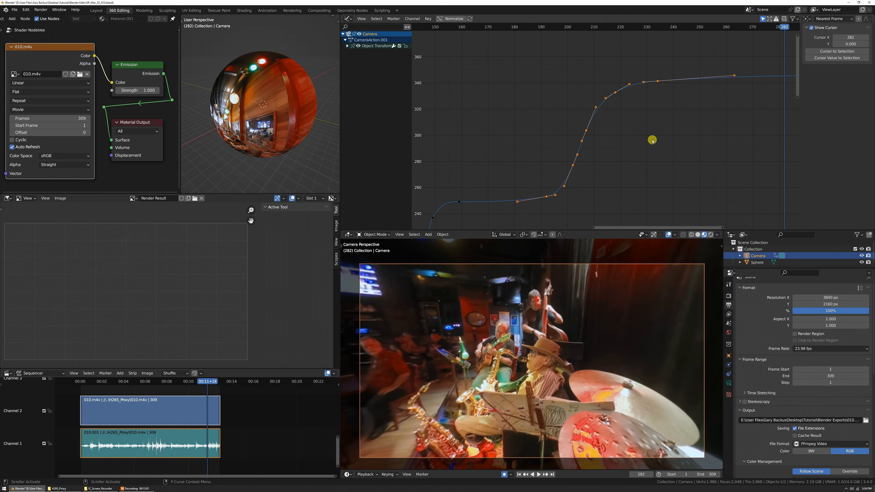
Scale the second pan's selected Z rotation keyframes along X to about two thirds and play the result
key("s")
key("x")
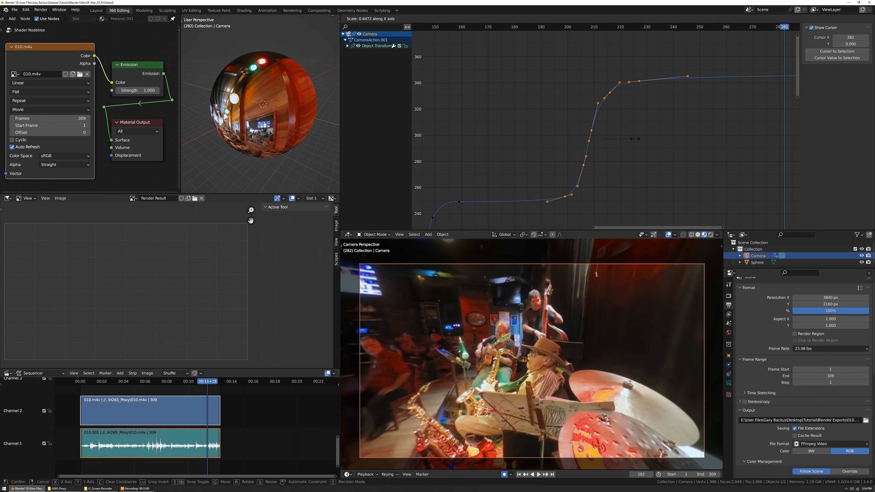
left_click(635, 139)
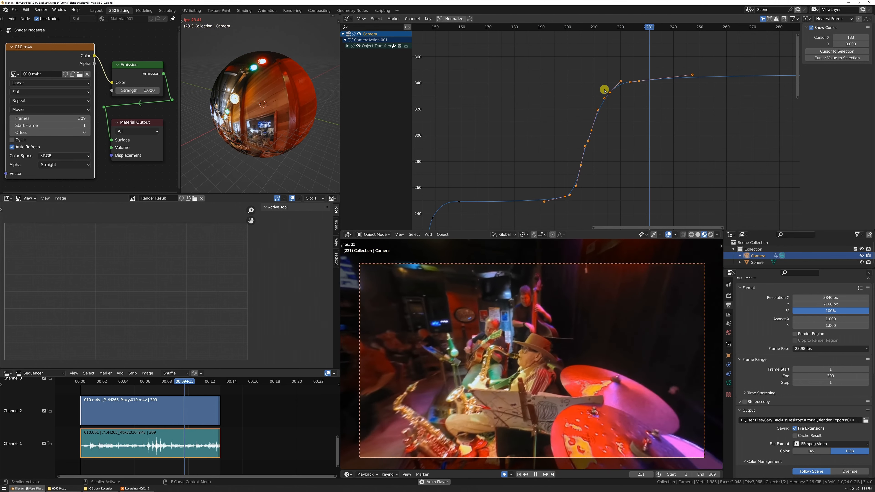
key("space")
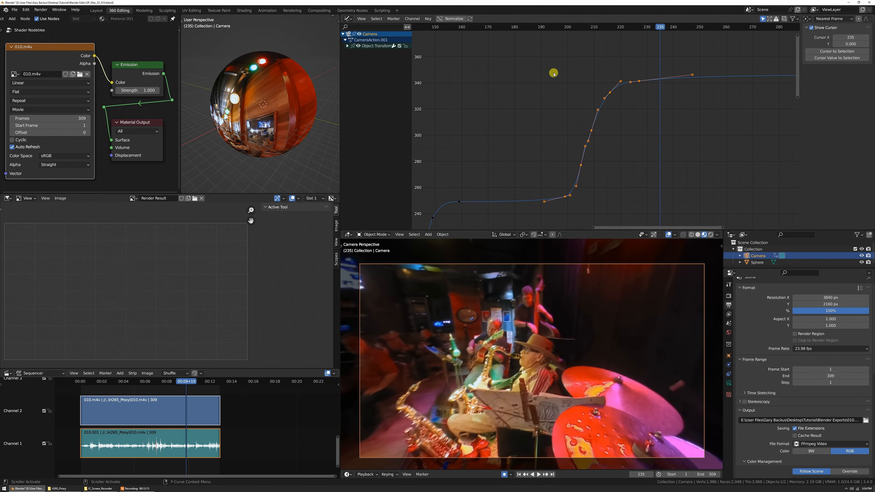
Shift the selected Z rotation keyframes about two frames earlier and replay the second pan from around frame 185
key("g")
left_click(629, 141)
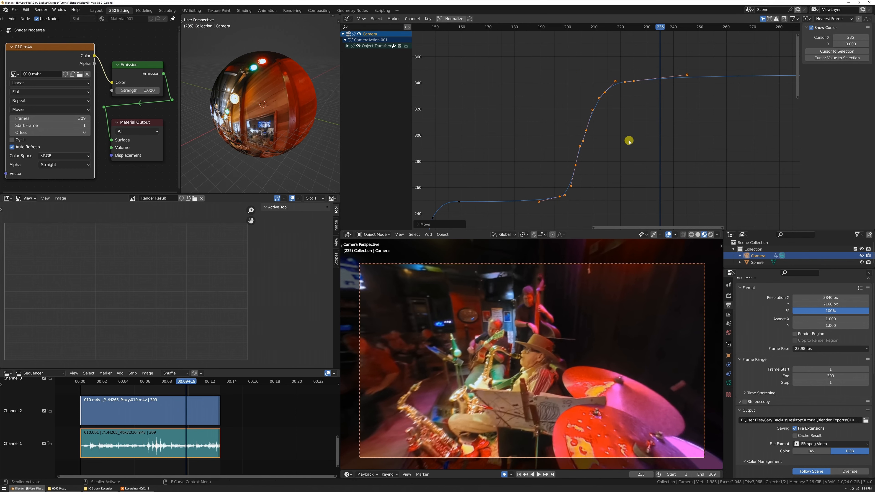
left_click(529, 24)
key("space")
key("space")
Shift the selected Z rotation keyframes about three frames later and replay the second pan, including from frame 176
key("g")
left_click(632, 126)
left_click(536, 25)
key("space")
key("space")
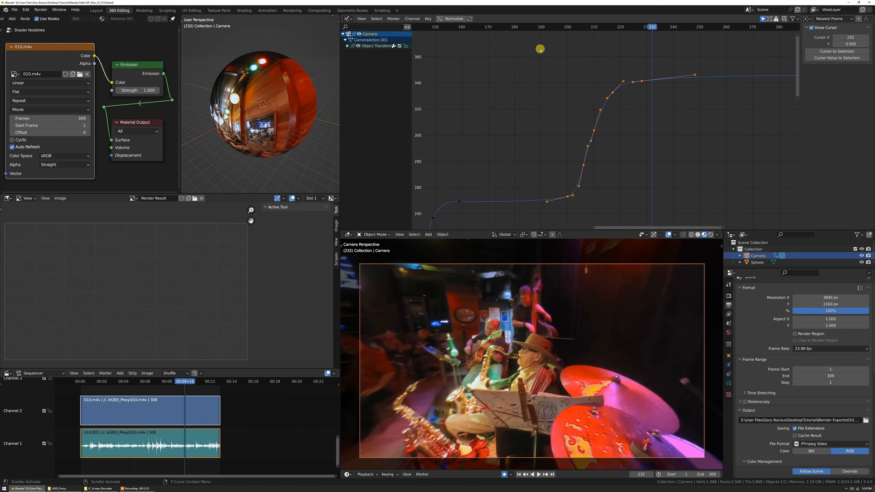
left_click(505, 26)
key("space")
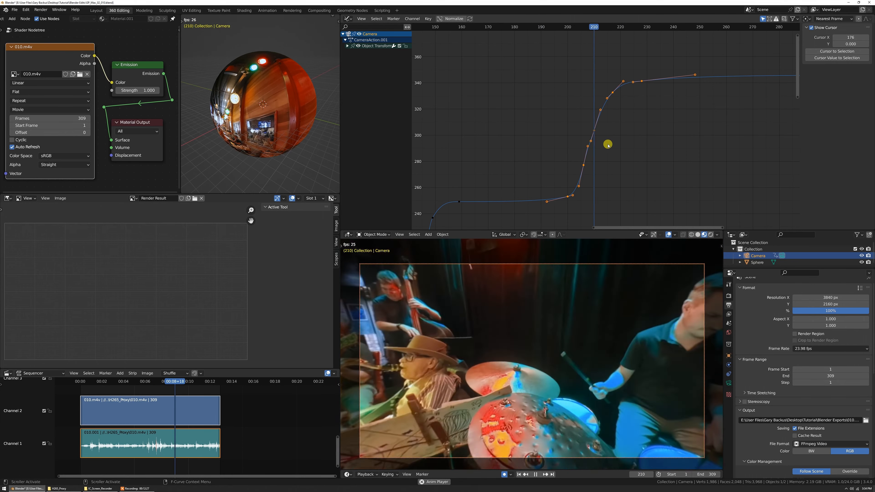
key("space")
Reposition the Z rotation keyframe just before the second pan's steep rise, near frame 200
left_click_drag(540, 180, 579, 215)
key("g")
key("x")
left_click(588, 199)
key("g")
left_click(611, 180)
Adjust the position of the Z rotation keyframe near frame 205 and change its handle type
left_click_drag(572, 156, 602, 182)
key("g")
left_click(601, 176)
key("v")
left_click(607, 180)
Adjust the Z rotation keyframe at the foot of the second rise again and change its handle type
left_click_drag(553, 185, 567, 201)
key("g")
left_click(599, 179)
key("v")
left_click(611, 162)
Nudge the keyframe at the foot of the second rise one frame earlier and slightly down, and replay from frame 183
left_click(523, 27)
left_click_drag(556, 188, 566, 200)
key("g")
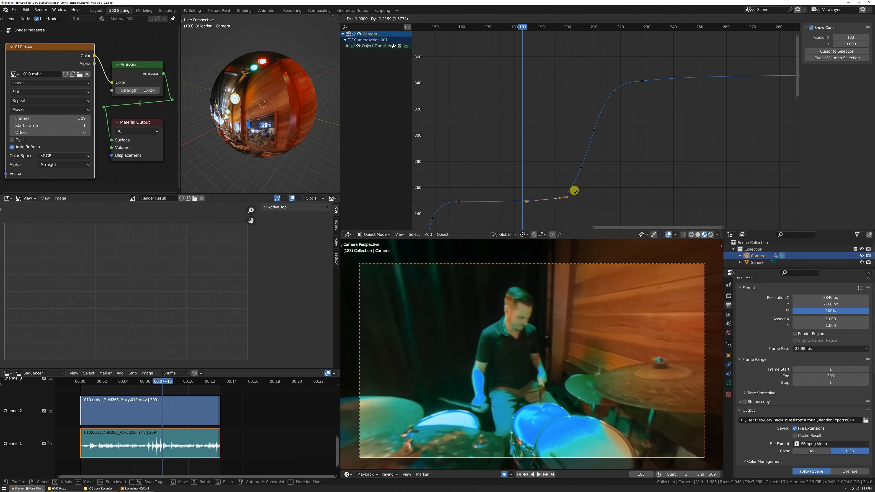
left_click(575, 191)
key("space")
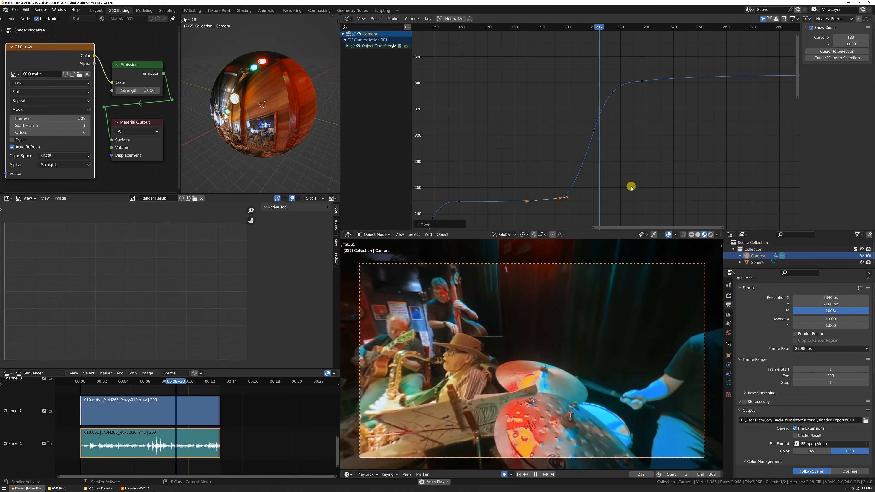
key("space")
Park the playhead at frame 197 and view the camera's keyframes in the Dope Sheet before returning to the graph editor
scroll(600, 126, "up", 1)
left_click_drag(558, 25, 556, 26)
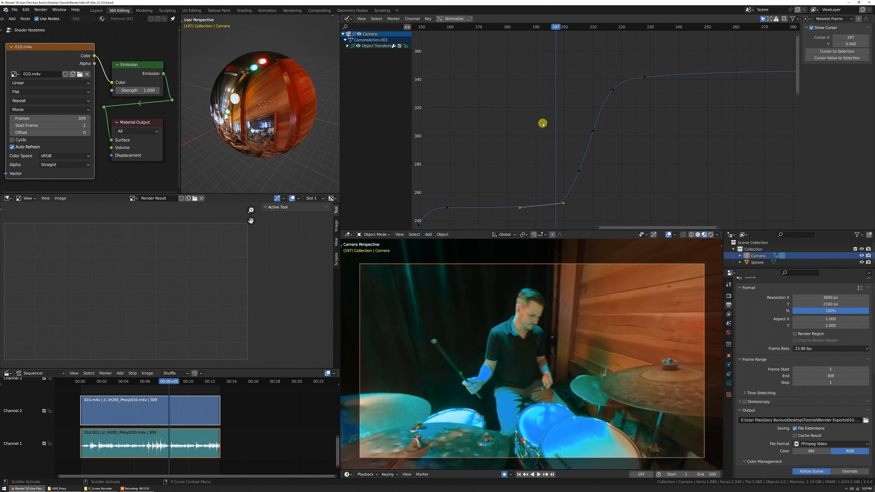
key("ctrl+Tab")
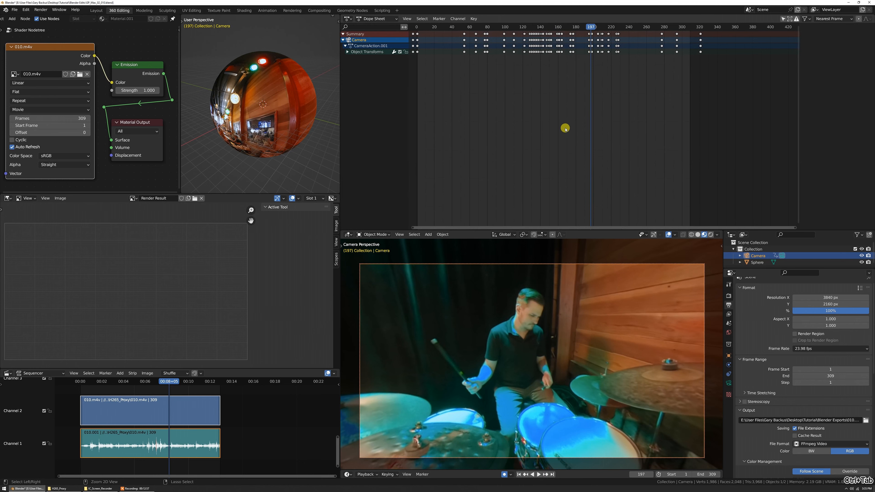
scroll(588, 102, "up", 2)
middle_click_drag(589, 101, 575, 146)
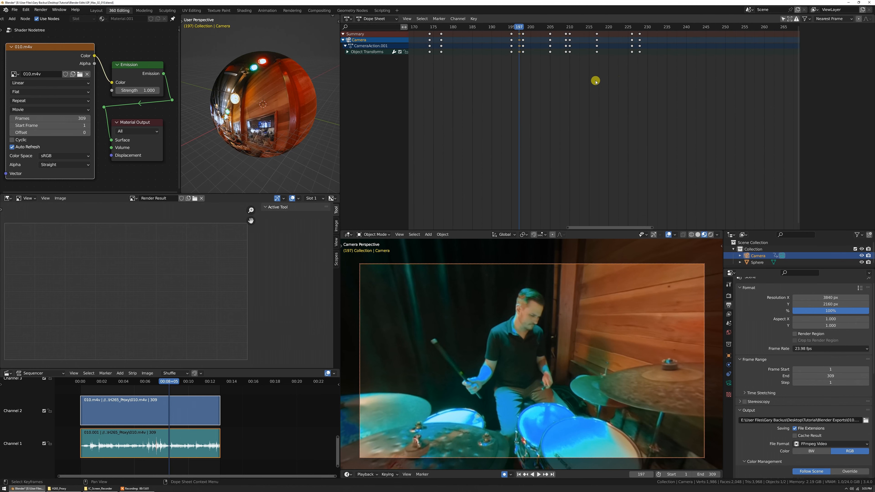
key("ctrl+Tab")
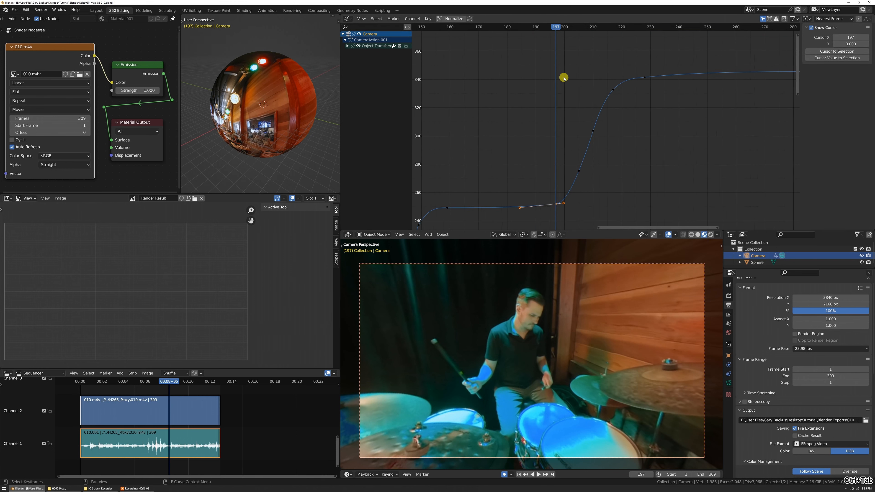
Try compressing the Z rotation keyframes from about frame 199 to 228 to roughly half their time span in the Dope Sheet, and undo it
left_click_drag(542, 50, 680, 219)
key("ctrl+Tab")
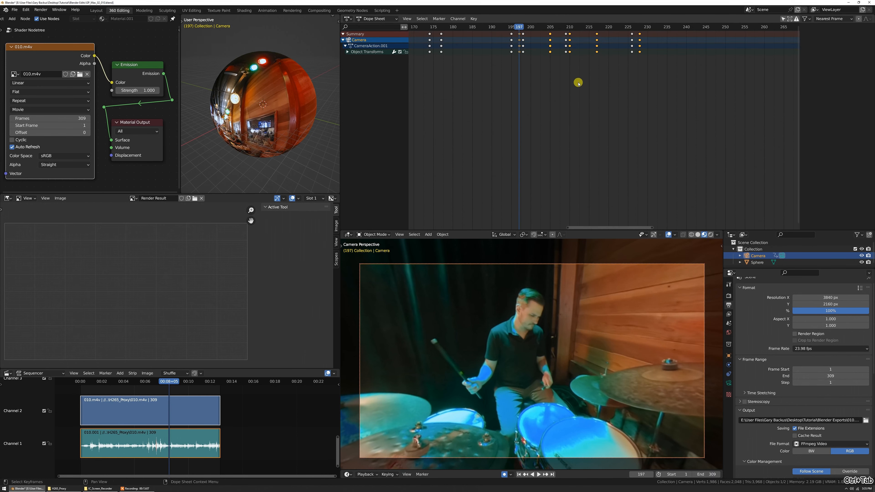
key("s")
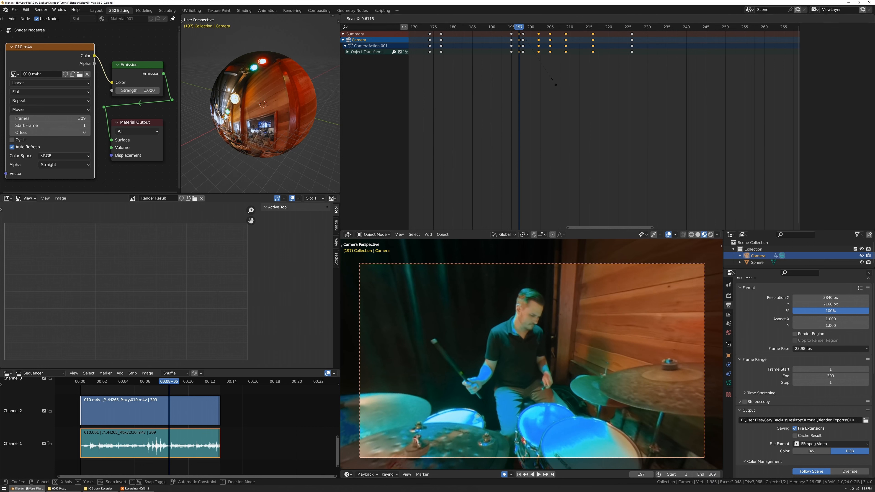
left_click(549, 74)
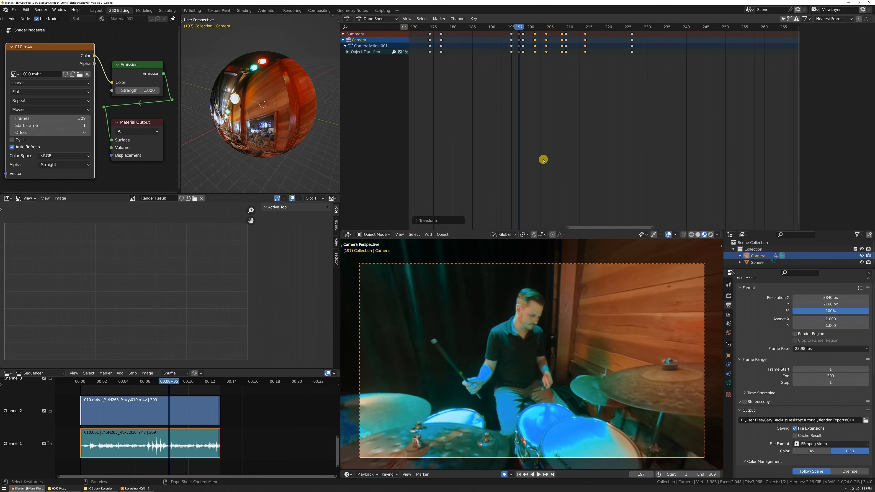
key("ctrl+Tab")
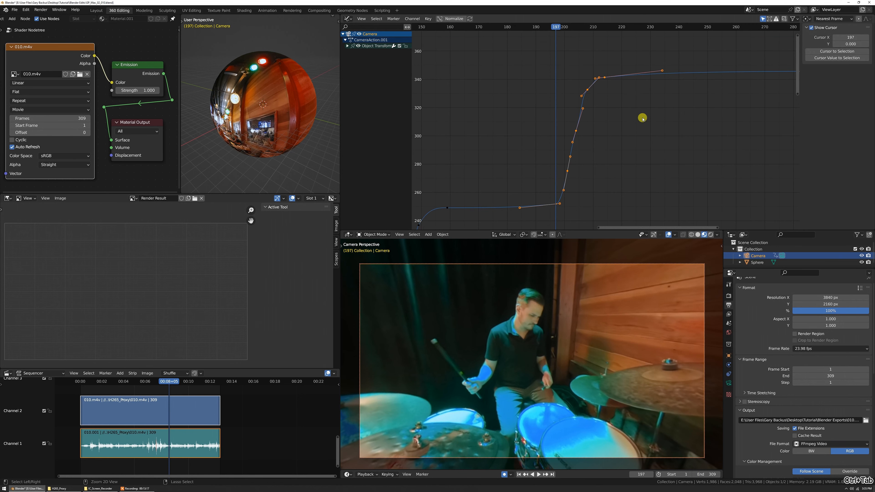
key("ctrl+z")
key("ctrl+z")
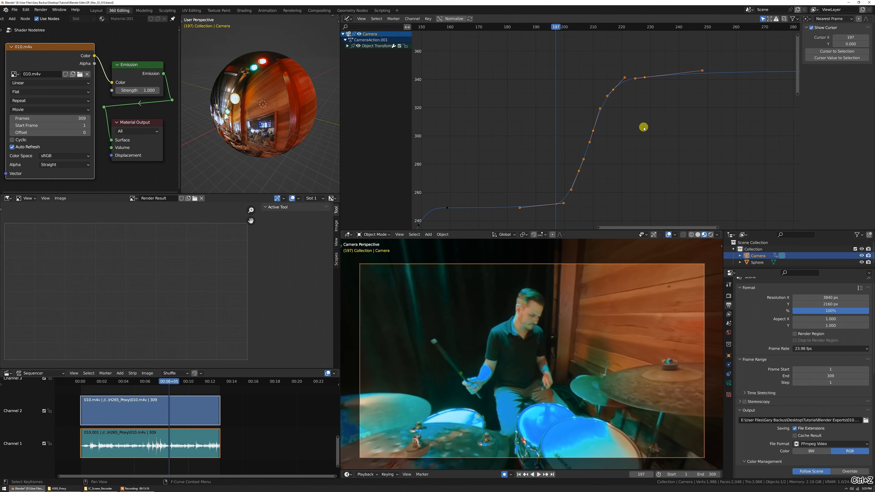
Set the camera's focal length to 32 mm and play the animation from frame 0 to review the framing
left_click(471, 27)
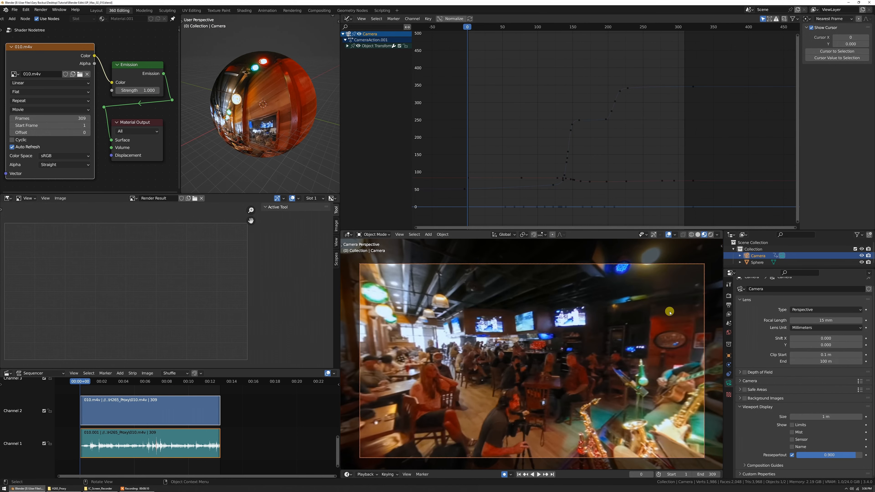
left_click(838, 319)
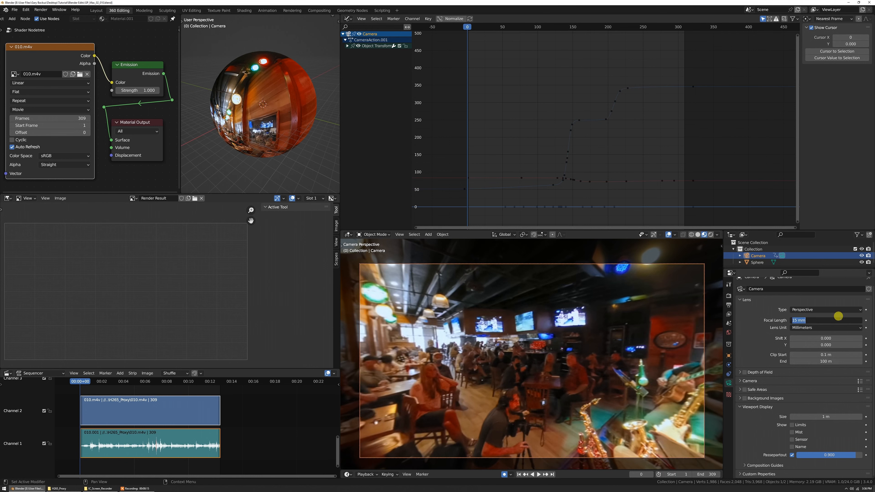
type("32")
key("Return")
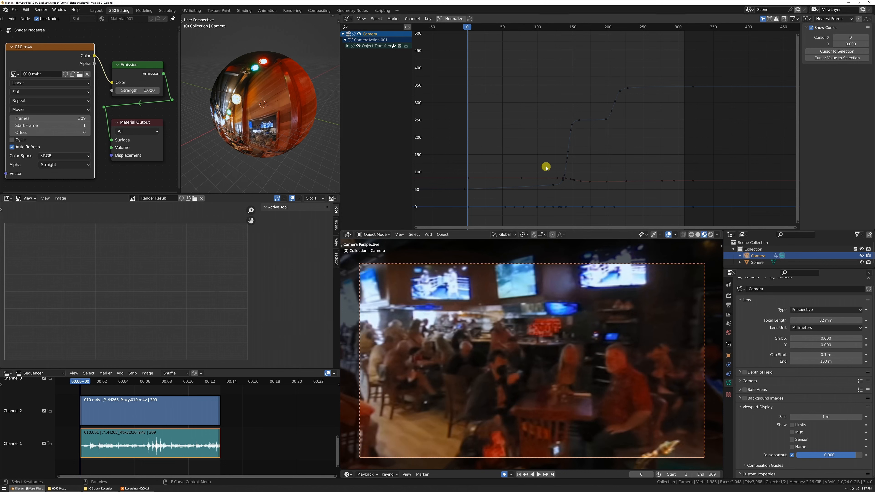
key("space")
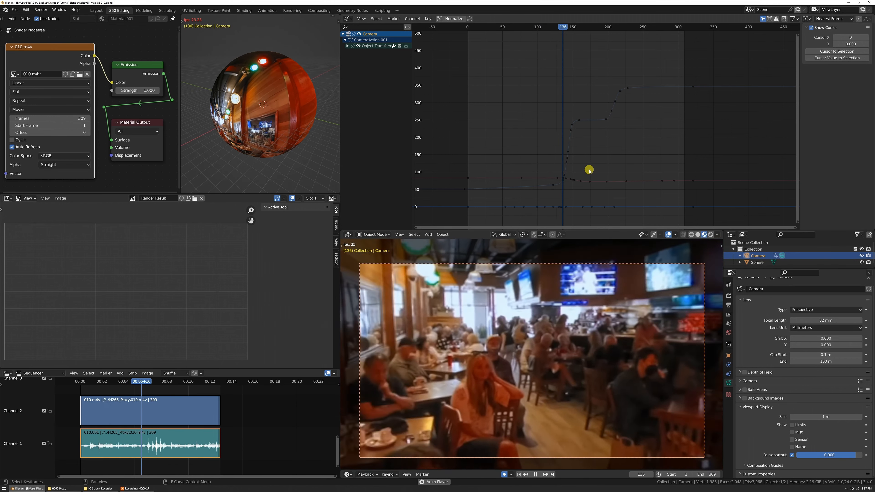
Stop playback, park the playhead at frame 129, and slightly raise the camera's Z rotation keyframe at frame 122
key("space")
mouse_move(542, 27)
left_mouse_down()
mouse_move(529, 27)
mouse_move(557, 31)
left_mouse_up()
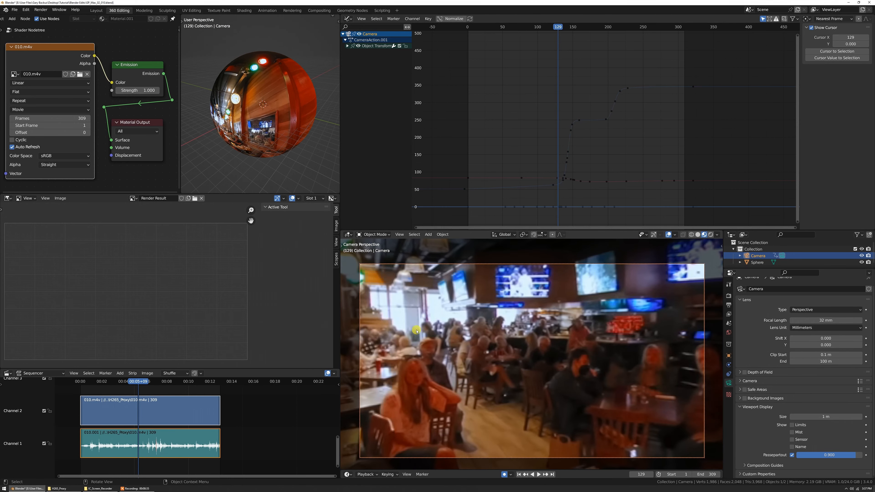
scroll(508, 182, "up", 3)
left_click(574, 173)
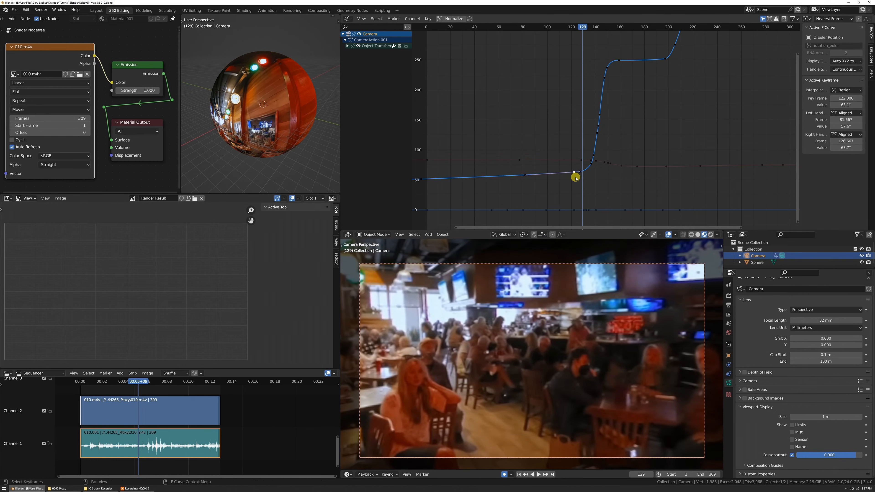
scroll(576, 176, "up", 3)
left_click(574, 172)
left_click(550, 186)
key("g")
key("y")
left_click(588, 183)
Move the Z rotation keyframe low on the first steep rise to frame 138 at about 93.9°
scroll(599, 153, "up", 2)
left_click(572, 155)
key("g")
left_click(583, 148)
scroll(607, 153, "down", 2)
middle_click_drag(533, 180, 556, 182)
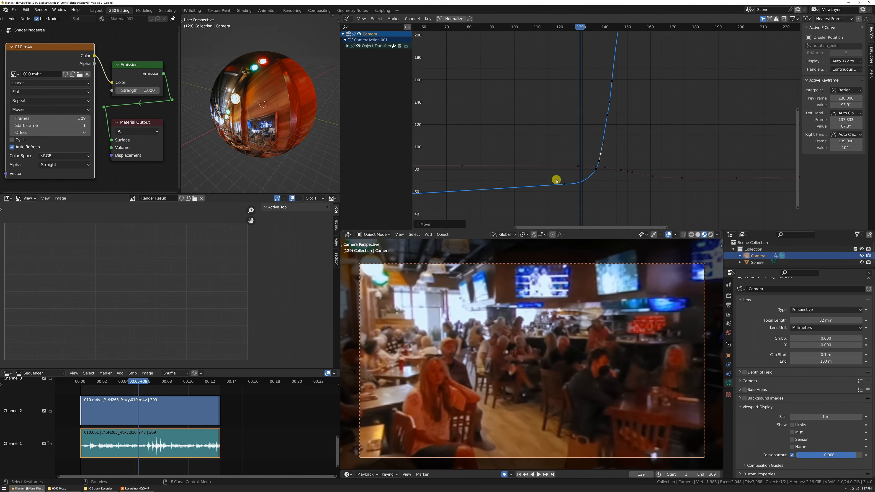
Change the handle type of the Z rotation keyframe just before the first rise, near frame 122
left_click_drag(556, 180, 580, 192)
key("v")
left_click(580, 192)
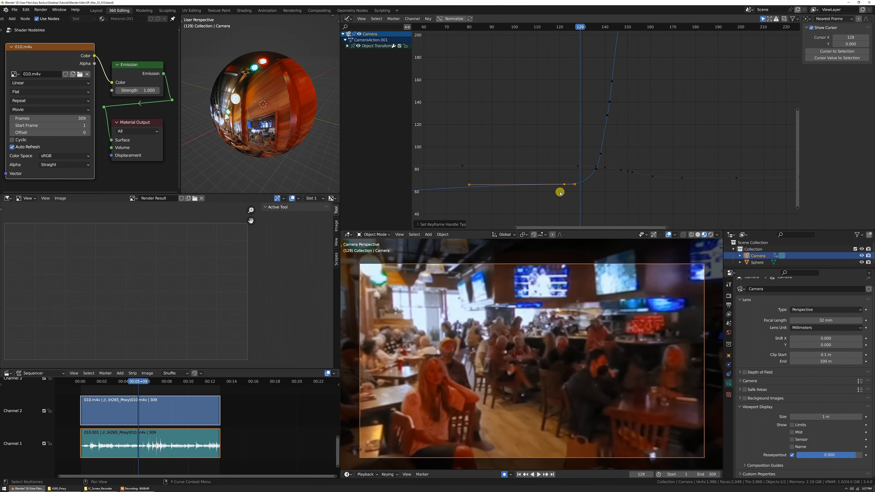
key("g")
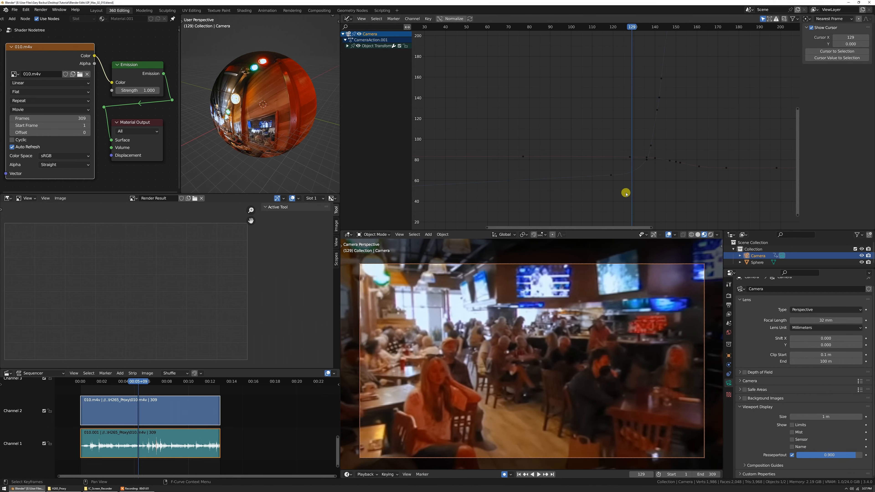
Change the handle type of the Z rotation curve's first keyframe at the start of the clip
scroll(517, 176, "down", 9)
left_click_drag(484, 148, 507, 164)
scroll(531, 169, "up", 6)
key("v")
left_click(537, 171)
key("v")
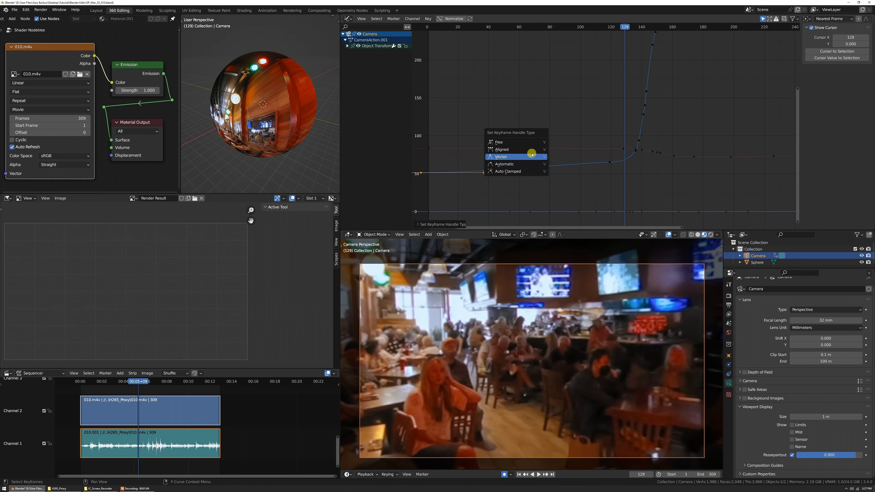
Set the handle type of the selected first camera keyframe to Vector, and save the file after a playback check
left_click(531, 156)
left_click(427, 28)
key("space")
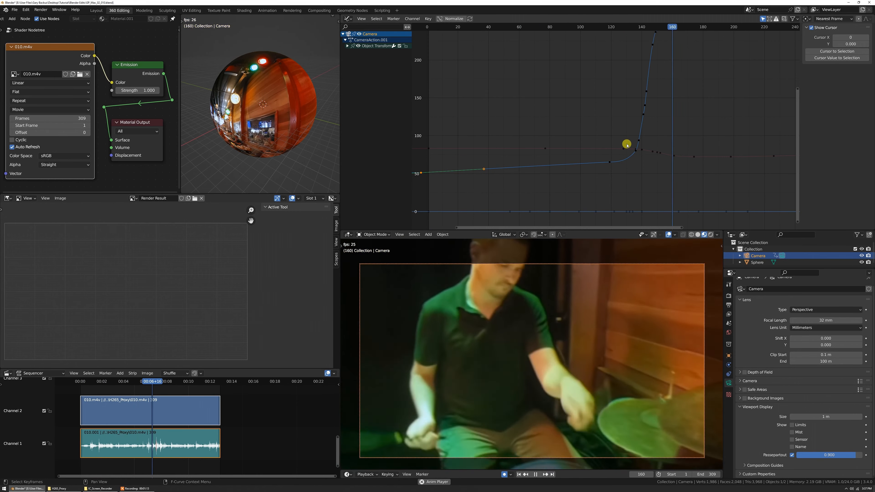
key("space")
key("ctrl+s")
Keyframe the camera's focal length at 32 mm on frame 141
left_click_drag(603, 29, 643, 30)
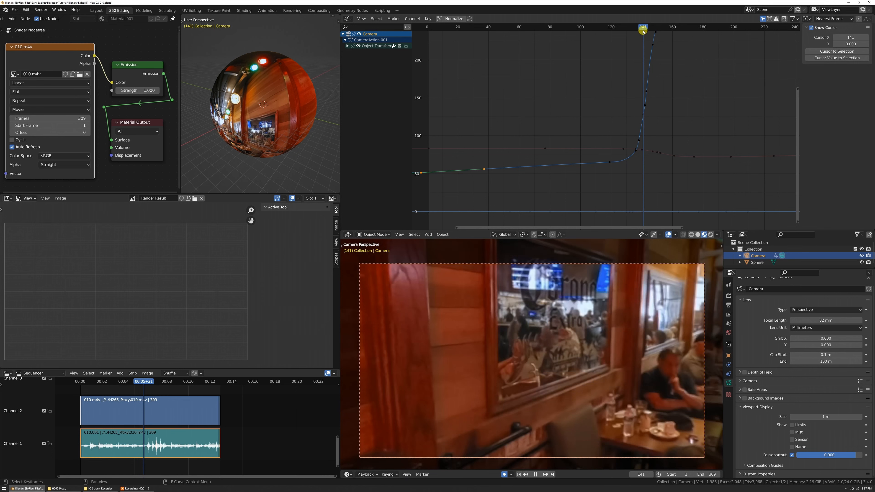
left_click(866, 320)
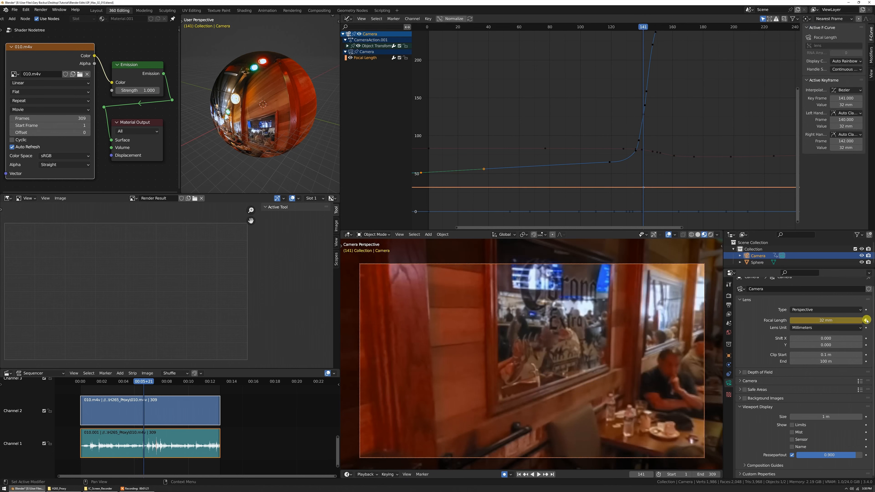
key("Home")
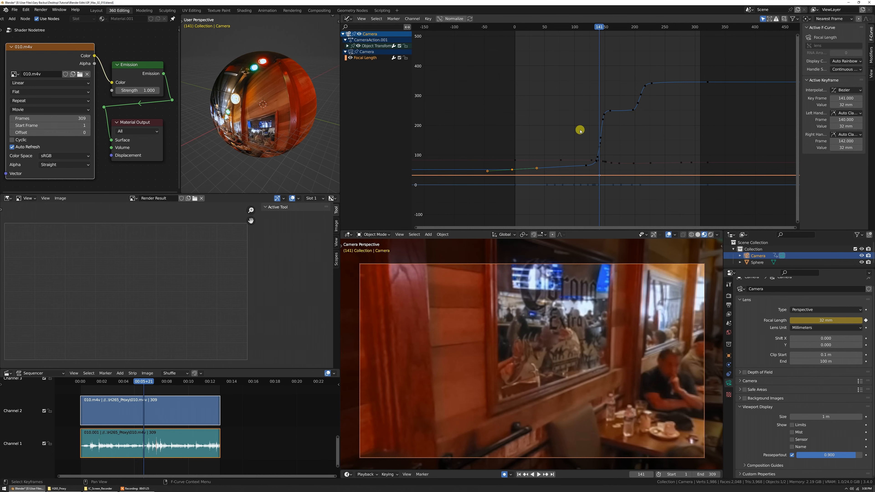
On frame 154, set the keyframed camera focal length to 16 mm, after trying 14 mm
left_click_drag(599, 29, 607, 30)
left_click(814, 316)
type("14")
key("Return")
left_click(815, 318)
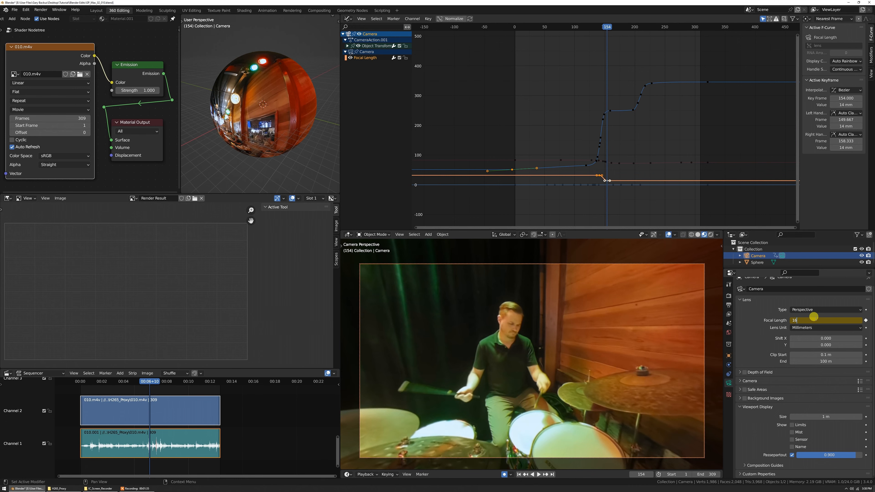
type("16")
key("Return")
Lengthen the handles of the focal length keyframe at frame 154 along the time axis and play back the zoom-out
scroll(617, 182, "up", 4)
middle_click_drag(617, 210, 605, 143)
scroll(606, 143, "up", 8)
left_click(600, 166)
middle_click_drag(577, 181, 586, 142)
left_click_drag(586, 143, 598, 168)
key("s")
key("x")
left_click(656, 134)
left_click(539, 27)
key("space")
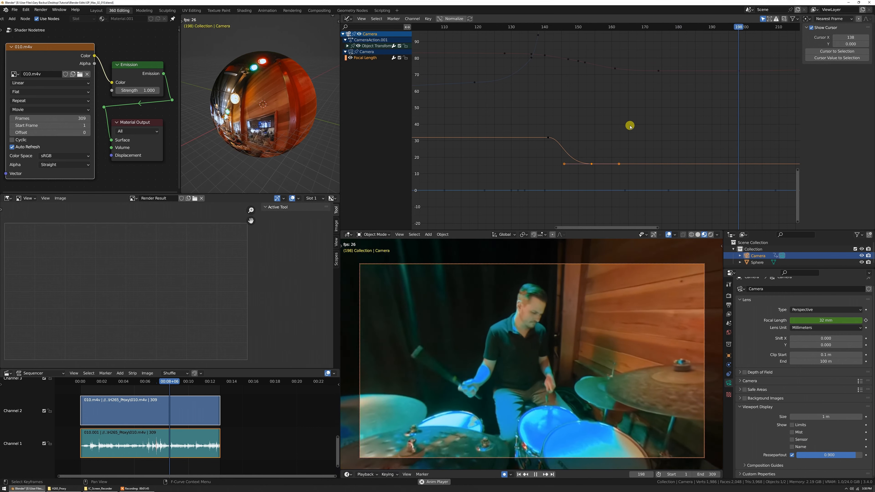
Add a focal length keyframe of 16 mm on frame 201 and play back from there
key("space")
key("Home")
left_click_drag(648, 27, 629, 27)
key("space")
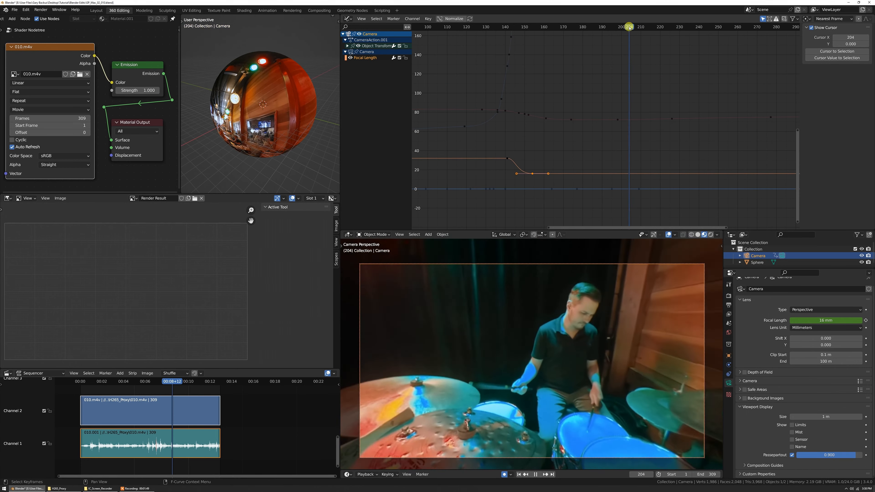
key("Escape")
left_click(866, 320)
scroll(674, 147, "up", 2)
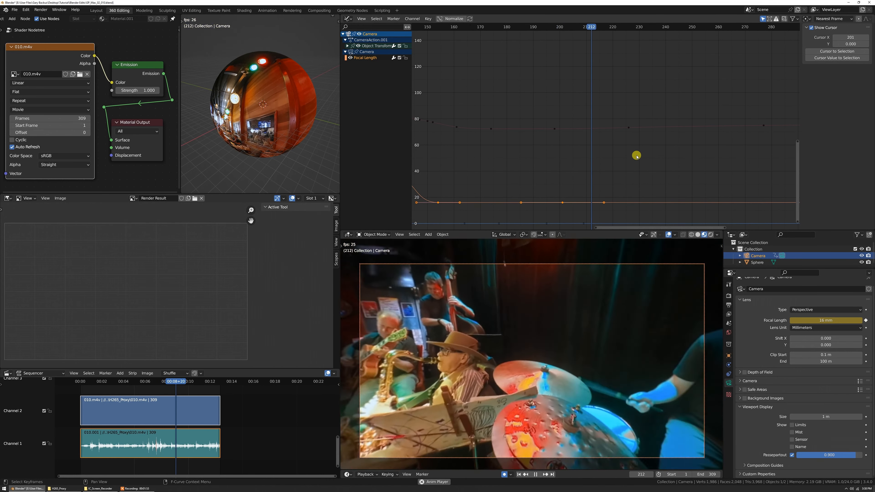
scroll(670, 148, "down", 3)
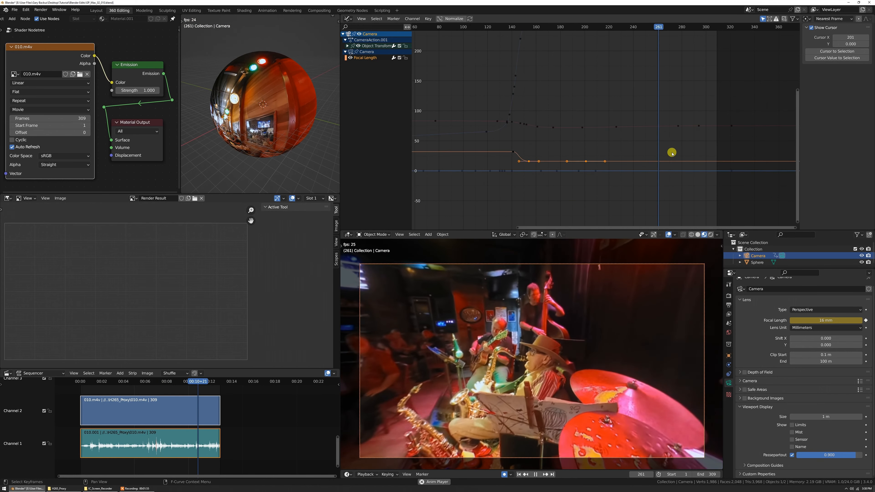
On frame 290, set the camera's focal length to 31 mm as a keyframe, after trying 30 mm
key("space")
left_click(825, 318)
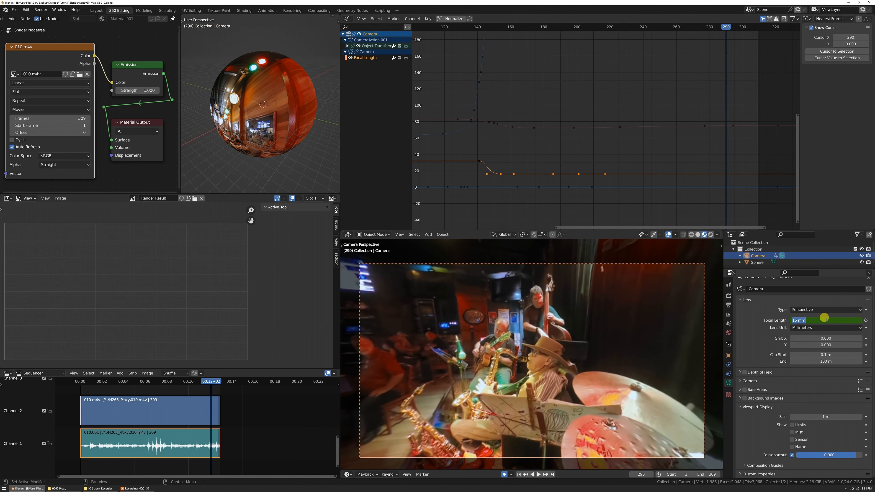
type("3")
type("0")
key("Return")
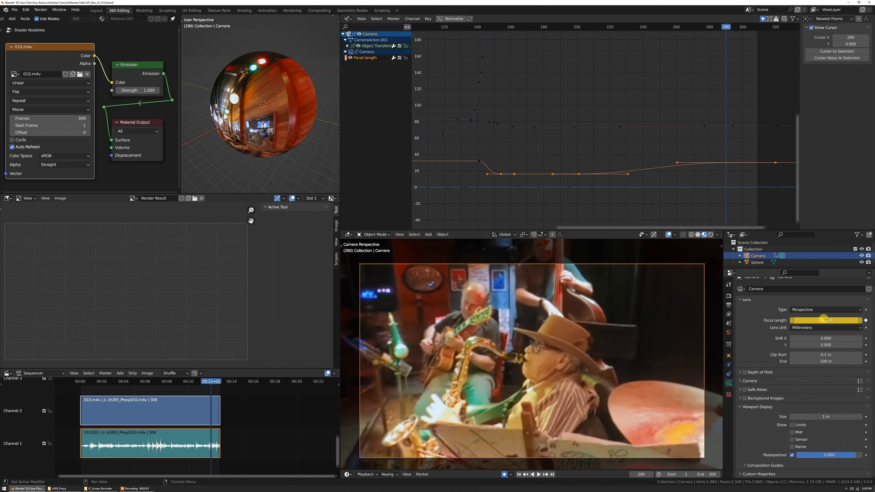
left_click(840, 320)
type("3")
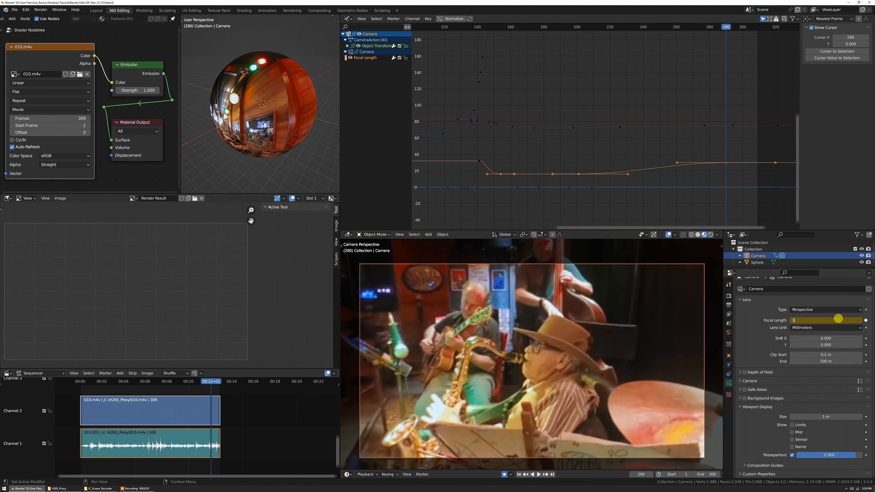
type("1")
key("Return")
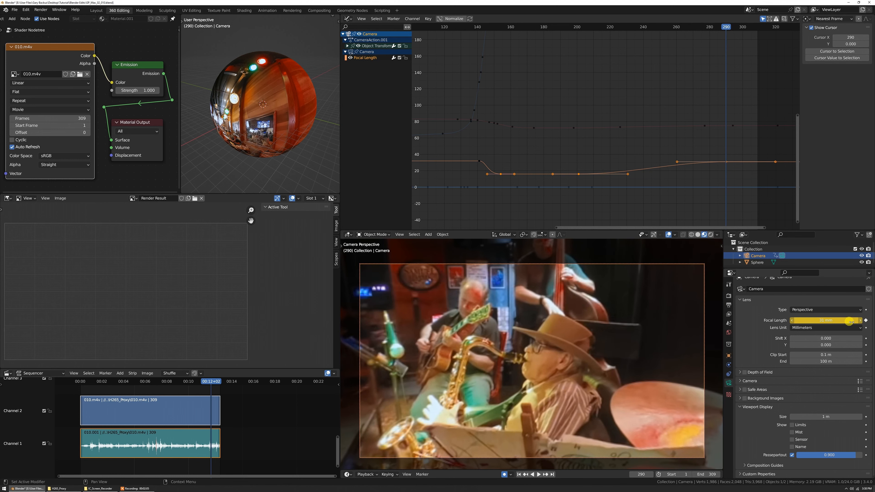
Lengthen the handles of the last focal length keyframe along X, shift it to about frame 295, and preview the zoom-in
middle_click_drag(690, 175, 638, 181)
scroll(638, 181, "up", 2)
left_click_drag(674, 157, 709, 185)
key("s")
key("x")
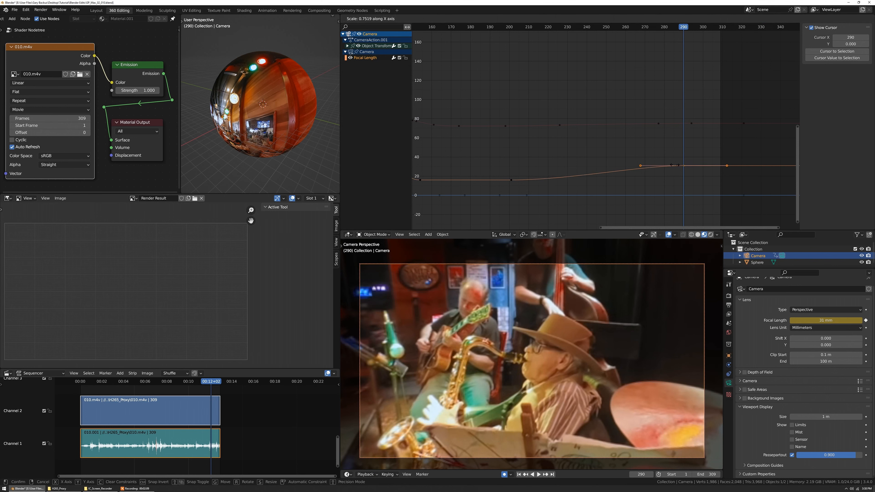
left_click(661, 180)
key("g")
key("x")
left_click(699, 178)
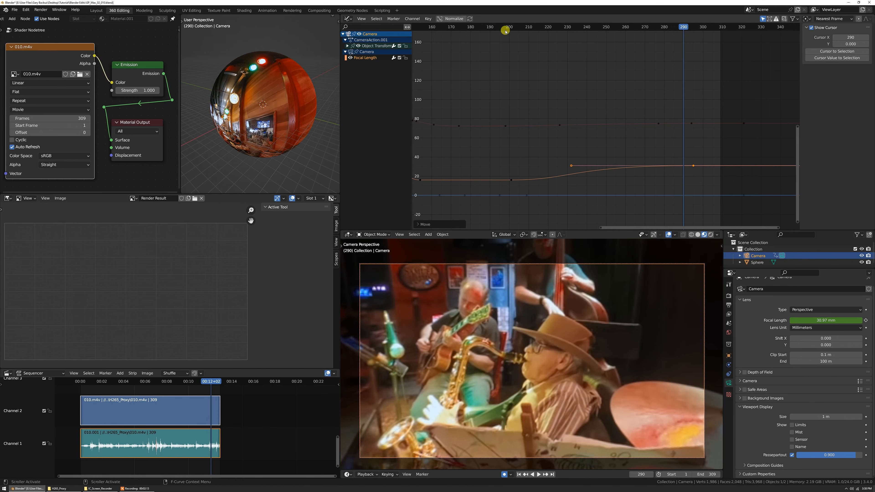
key("shift+ctrl+space")
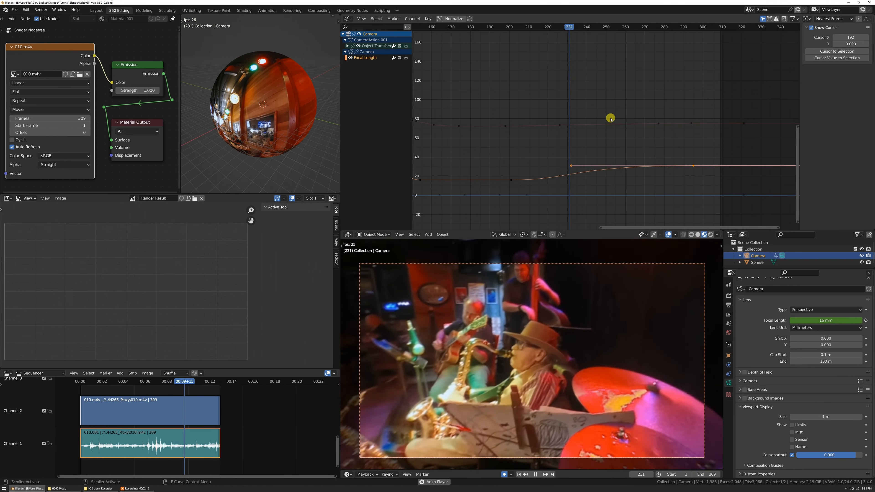
Shift the focal length keyframe at frame 201 to about frame 207 and play back the zoom-in
key("space")
left_click_drag(504, 174, 518, 182)
key("g")
left_click(538, 165)
left_click(500, 27)
key("space")
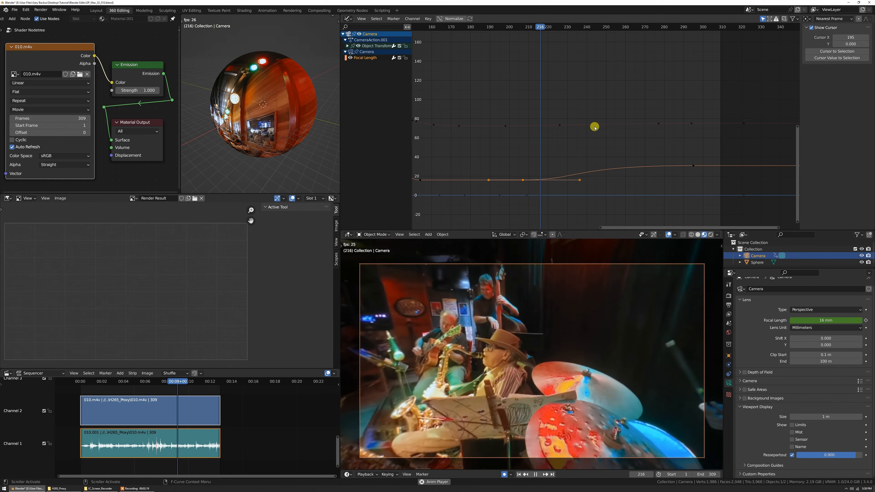
Move the keyframe that starts the zoom-in to about frame 197, preview it, and save the file
key("space")
key("g")
left_click(532, 153)
left_click(478, 27)
key("space")
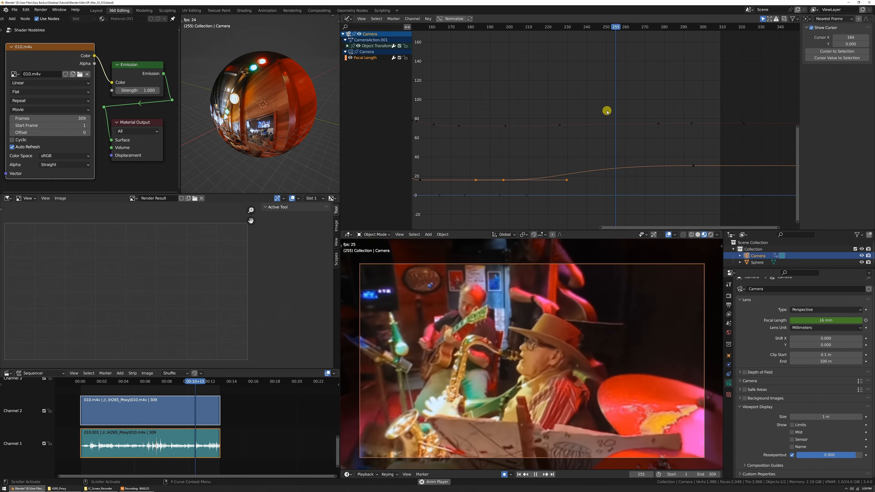
key("space")
key("ctrl+s")
scroll(651, 98, "down", 13)
middle_click_drag(569, 94, 621, 101)
left_click(634, 126)
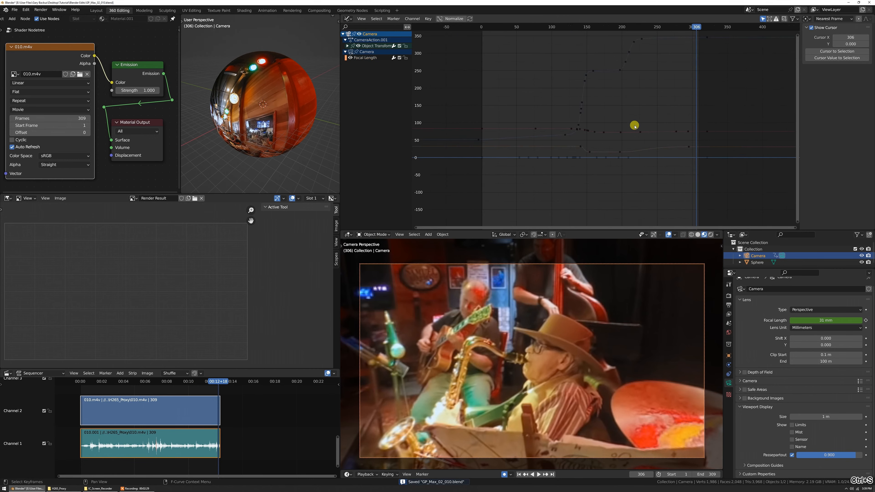
scroll(634, 127, "up", 2)
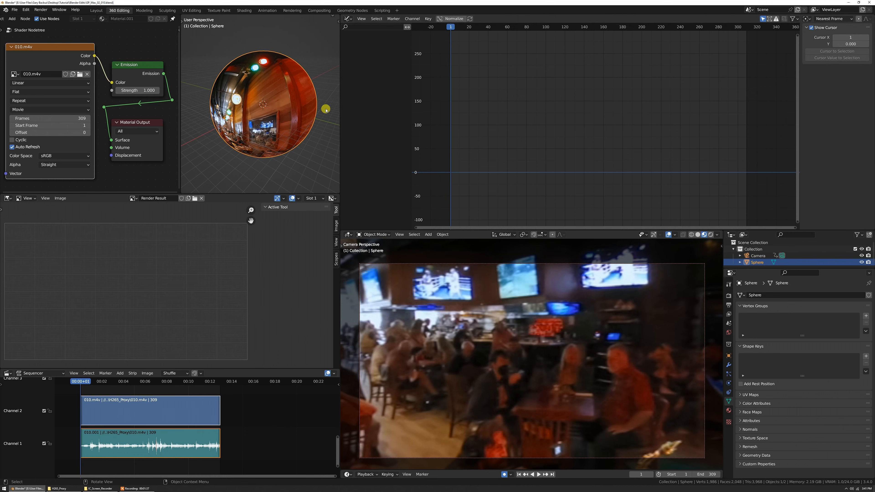
Move the sphere on frame 1 to about X 0.129 m, Y 0.041 m, Z -0.45 m, and display its object transform properties
middle_click_drag(272, 124, 253, 118)
key("g")
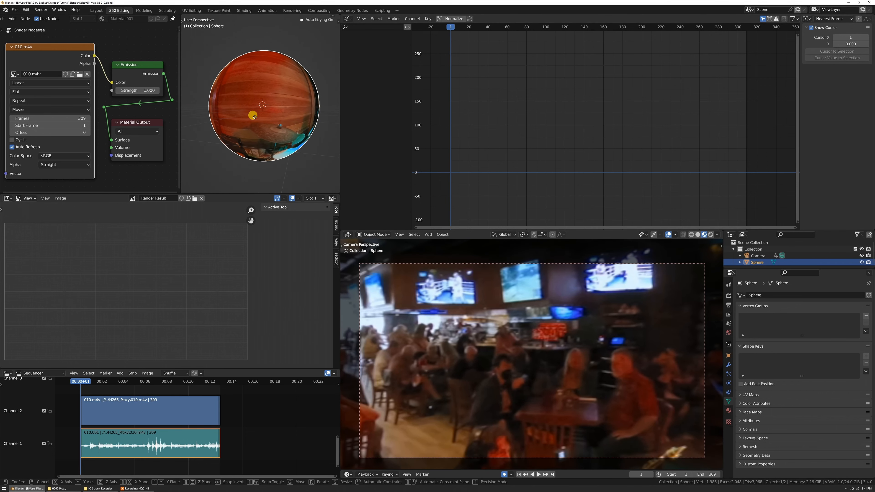
left_click(255, 118)
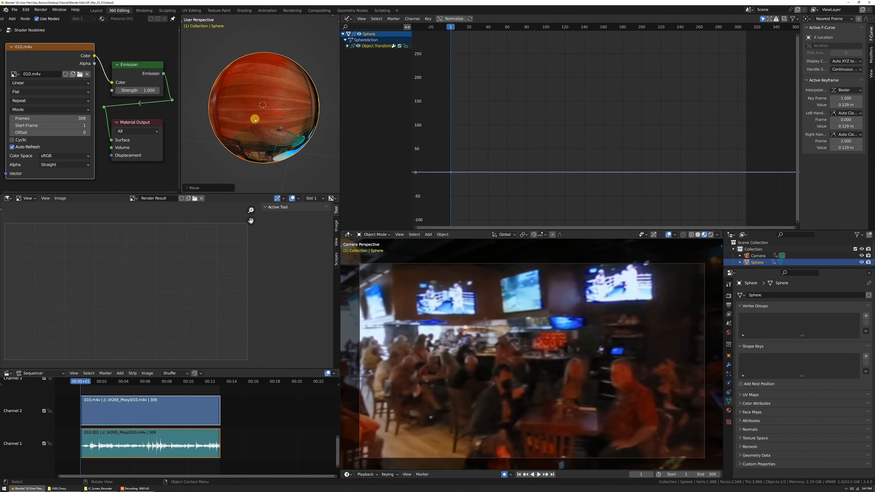
left_click(728, 356)
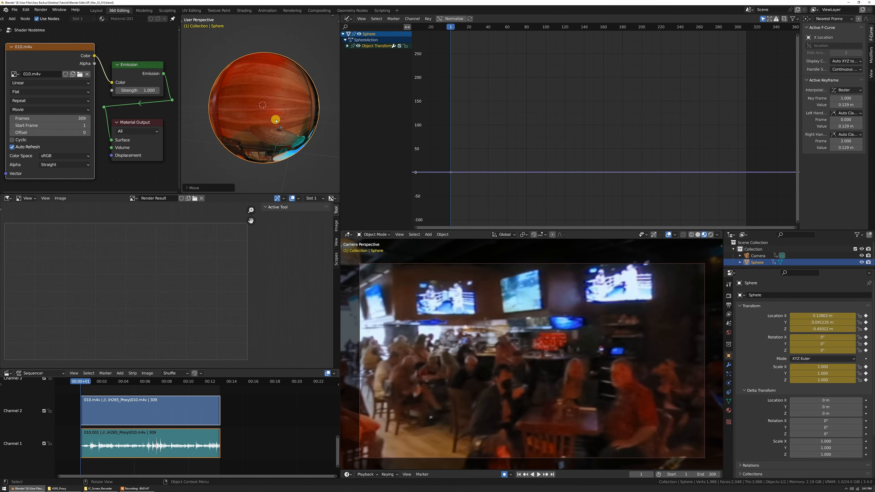
Advance to frame 132 and move the sphere to about X 0.257 m, Y 0.082 m, Z -0.135 m with auto-keying
key("space")
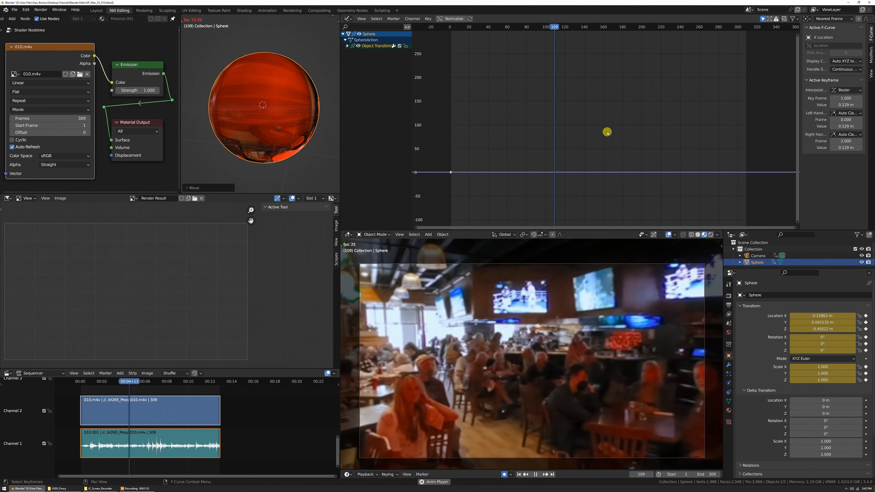
key("space")
key("Right")
key("Right")
key("Right")
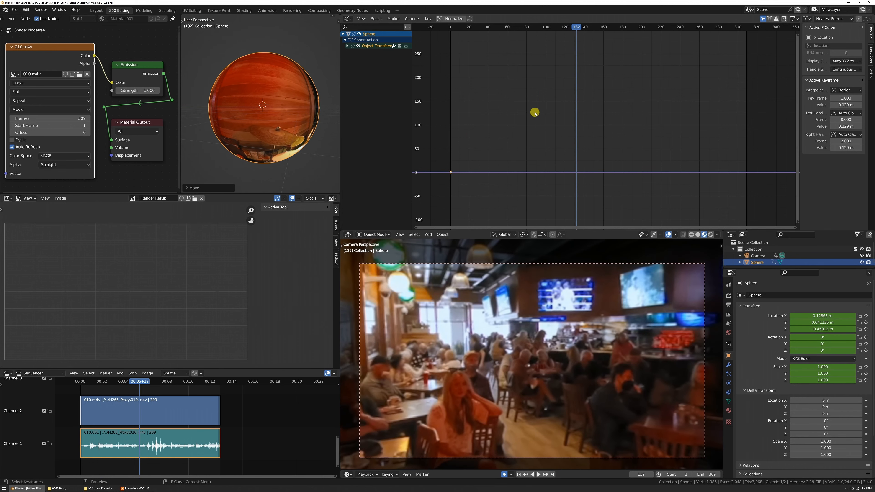
key("g")
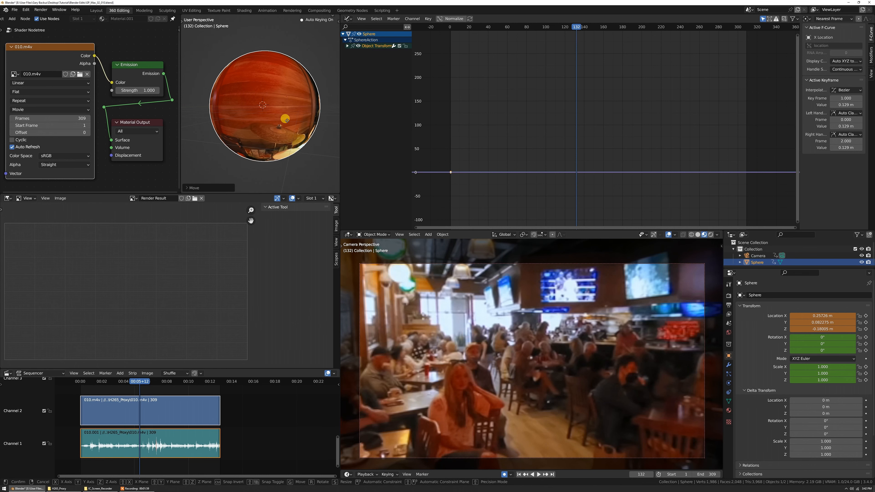
left_click(287, 120)
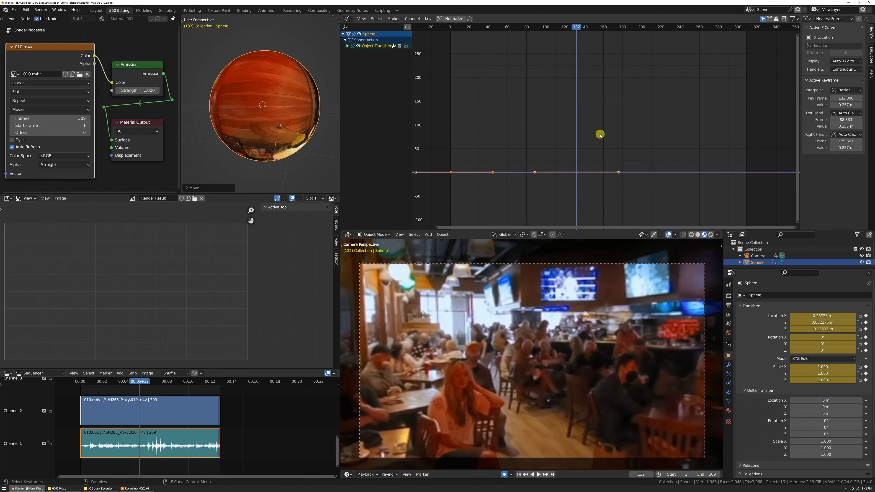
Fit the sphere's curves in view and play the animation up to frame 135 to review the sphere movement
key("Home")
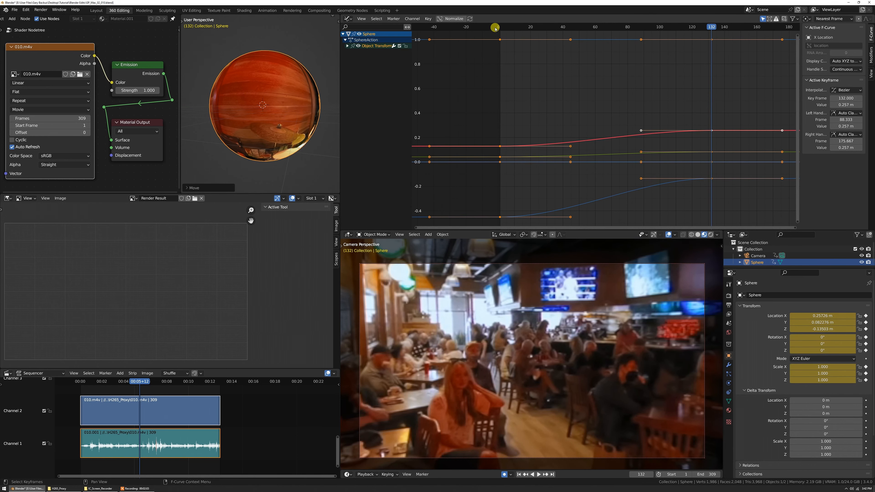
key("shift+Left")
key("space")
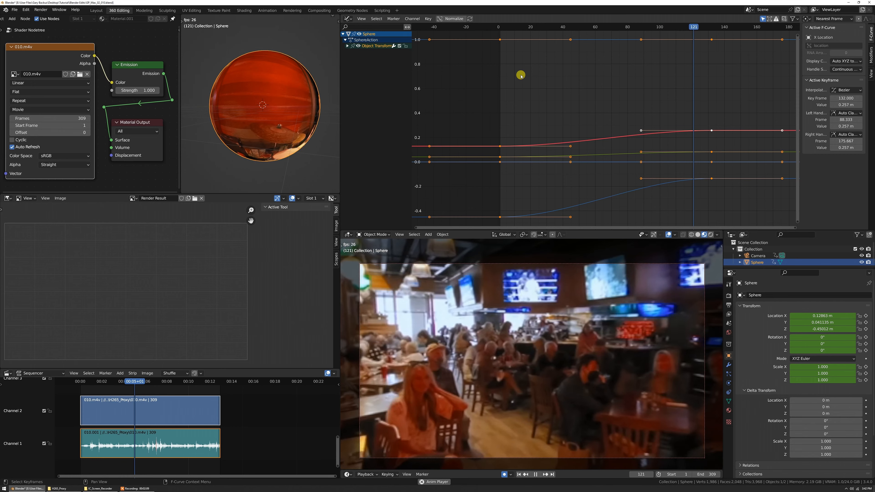
key("space")
scroll(586, 111, "down", 2)
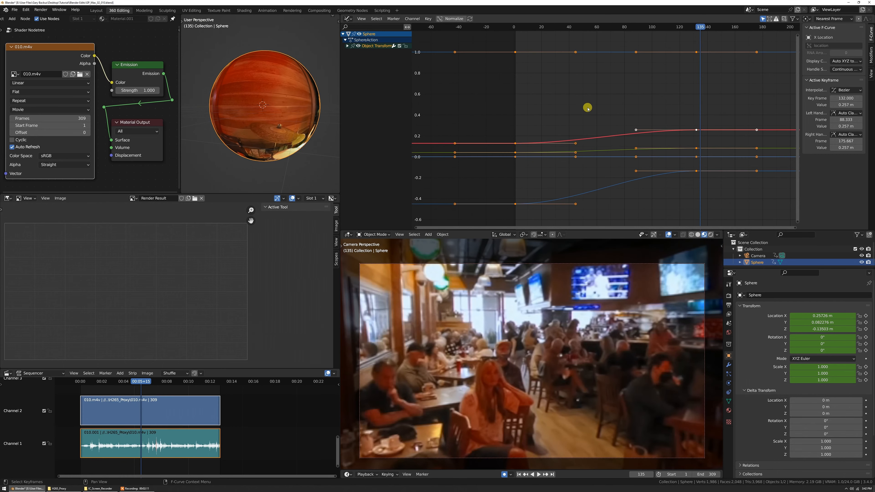
scroll(587, 108, "down", 1)
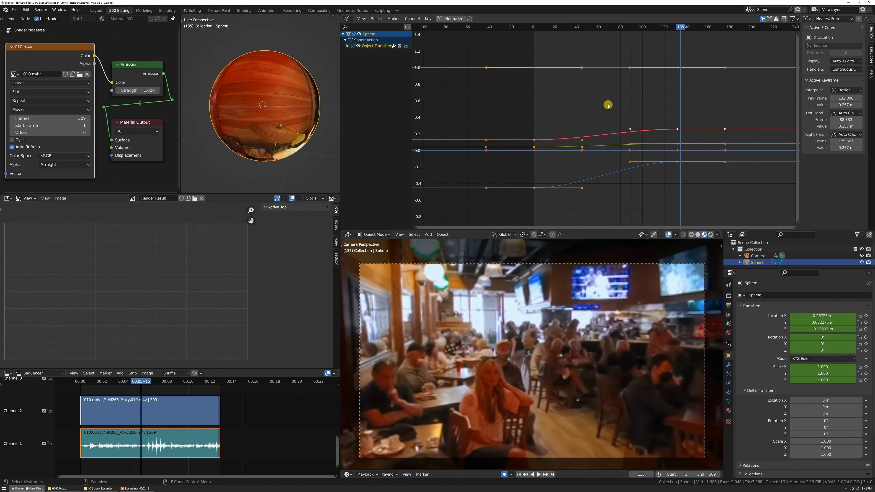
Select only the sphere's keyframes at frame 132 and play on to frame 169
left_click(675, 107)
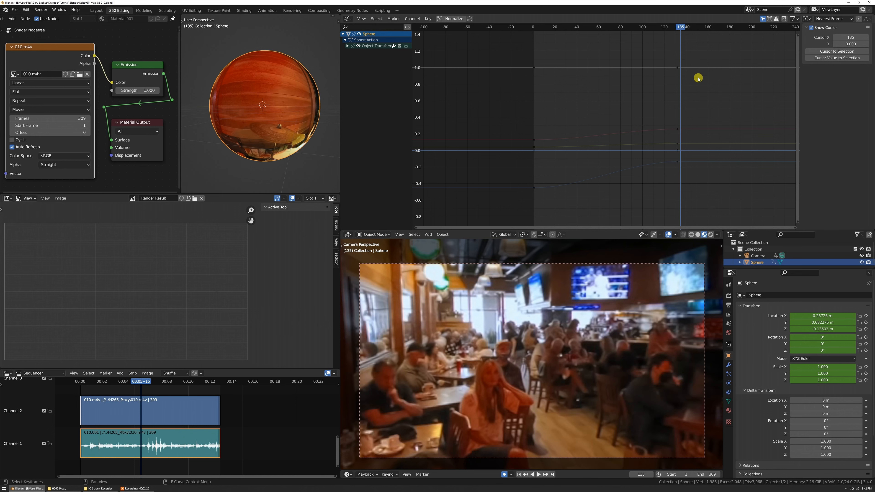
mouse_move(670, 55)
left_mouse_down()
mouse_move(713, 215)
mouse_move(668, 50)
left_mouse_up()
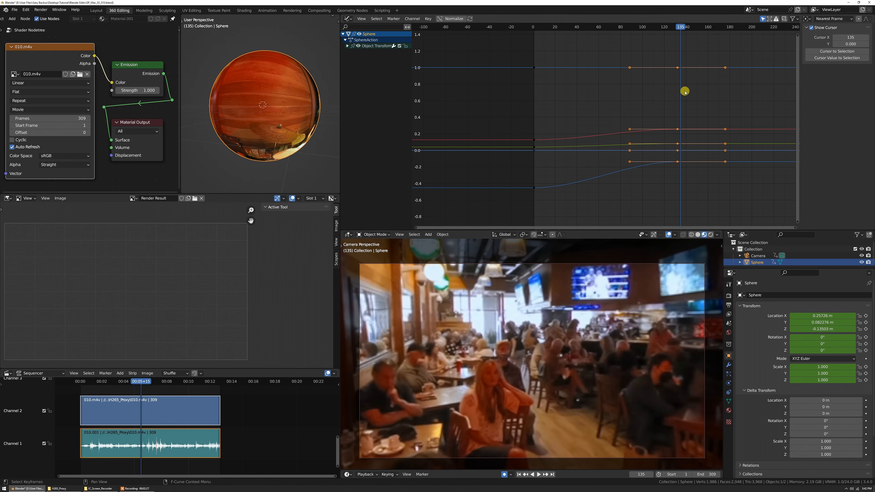
scroll(657, 111, "down", 2)
key("space")
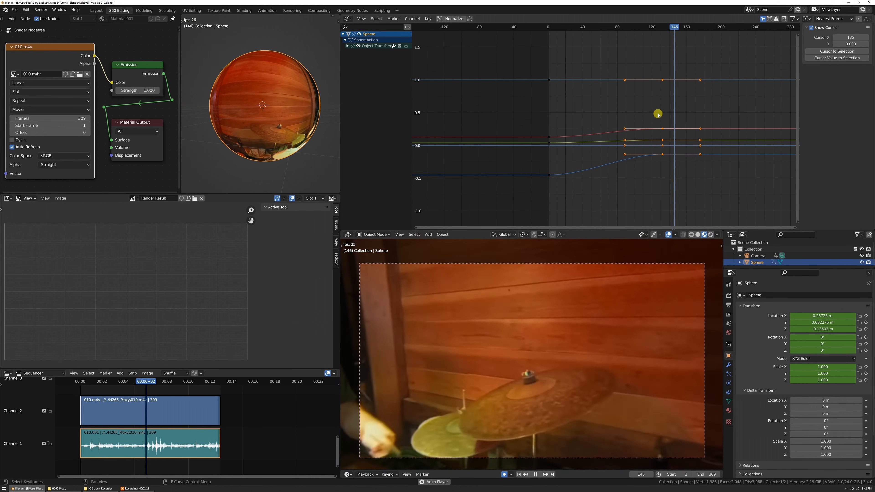
key("space")
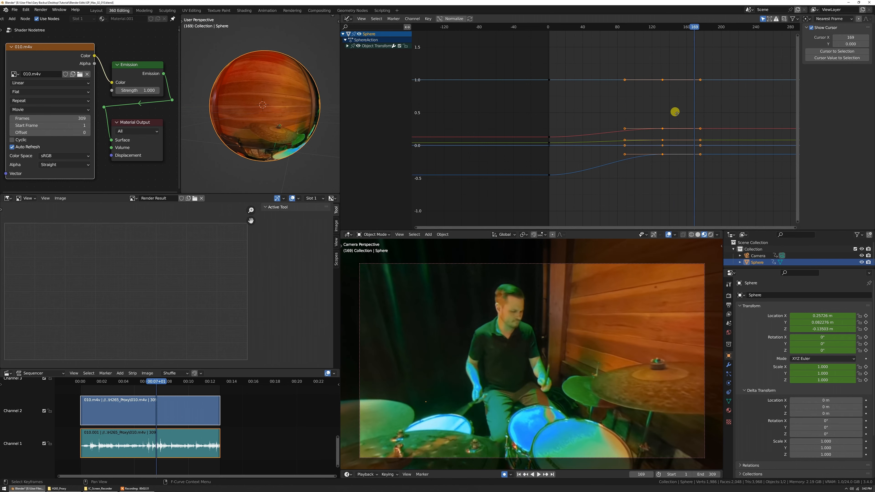
At frame 163, move the sphere to about X 1.378 m, Y -0.909 m, Z -0.07 m with auto-keying
middle_click_drag(677, 114, 572, 128)
scroll(583, 137, "up", 1)
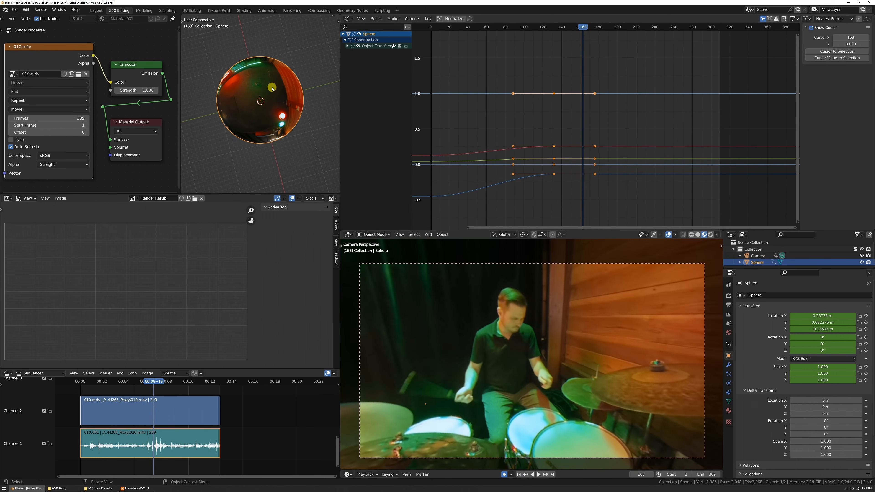
key("g")
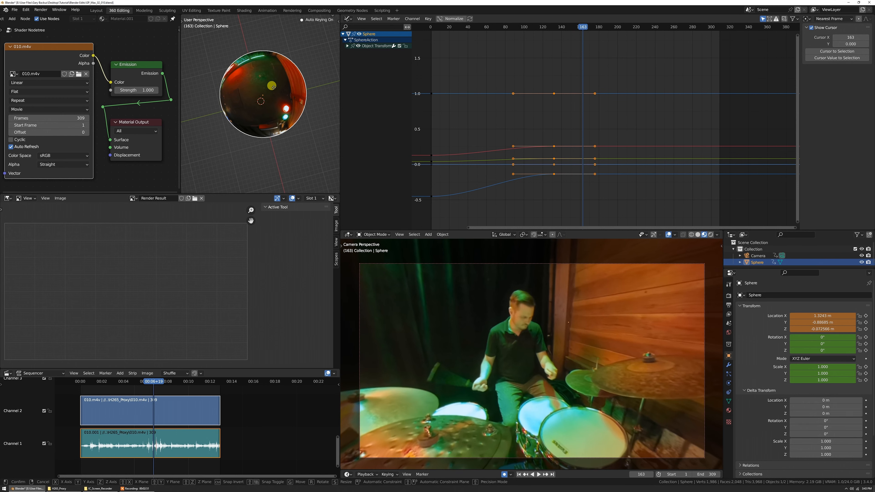
left_click(272, 87)
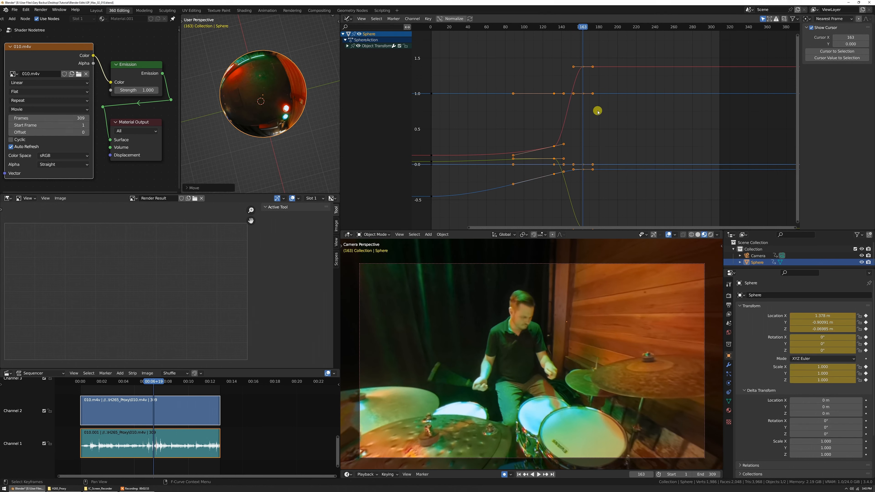
Play the animation from frame 125 to frame 208 to review the sphere's new movement
left_click(548, 27)
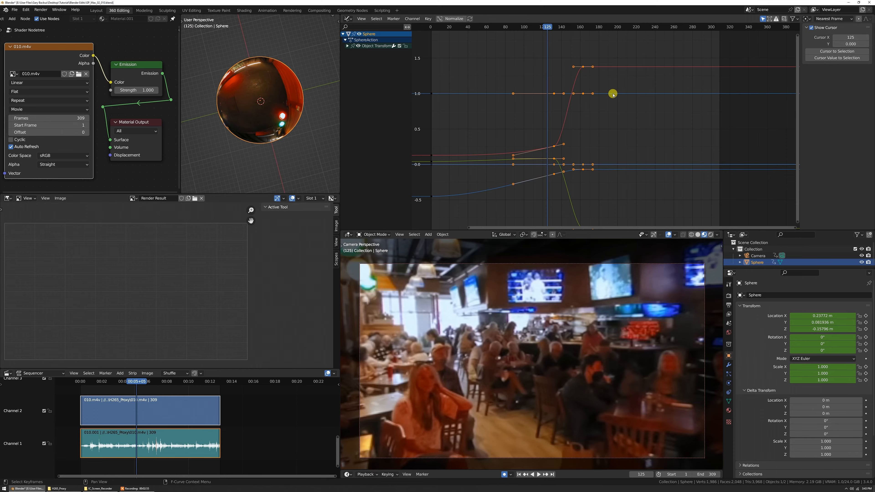
key("space")
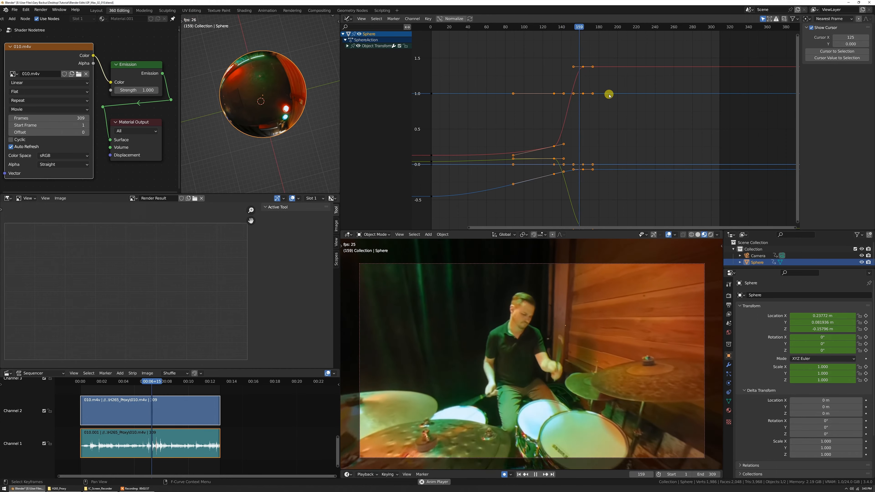
key("space")
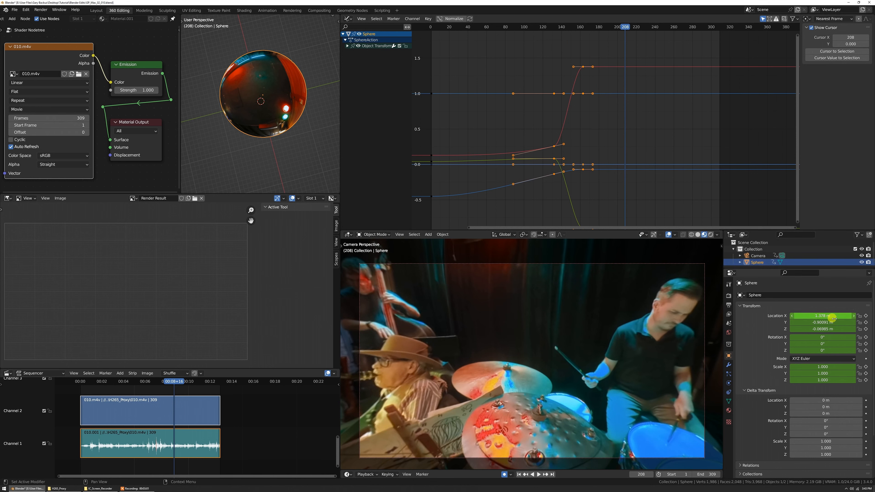
Duplicate the sphere's keyframes at frame 163 and place the copies 45 frames further along the time axis, at frame 208
scroll(647, 129, "down", 3)
left_click(597, 95)
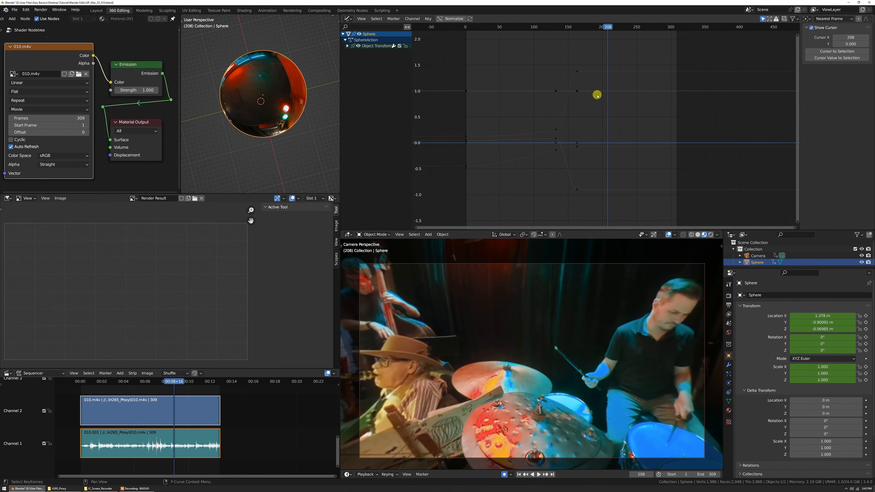
left_click_drag(572, 60, 599, 218)
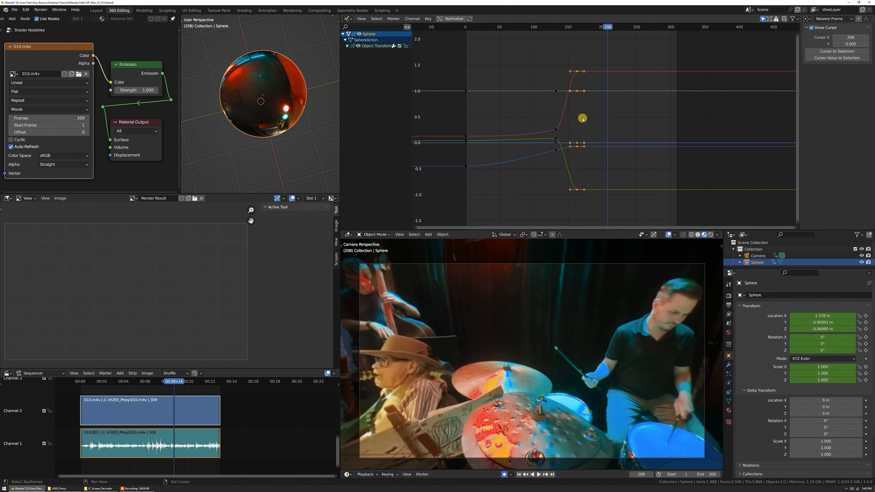
scroll(601, 122, "up", 2)
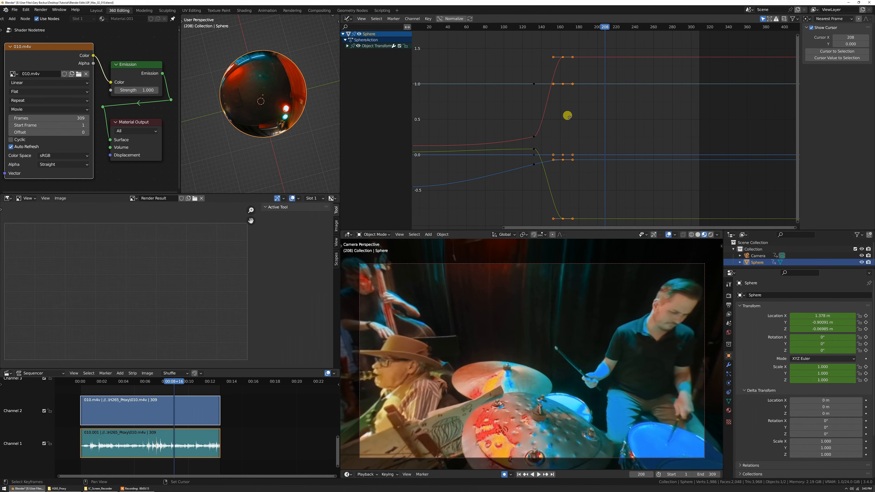
key("g")
key("x")
left_click(610, 117)
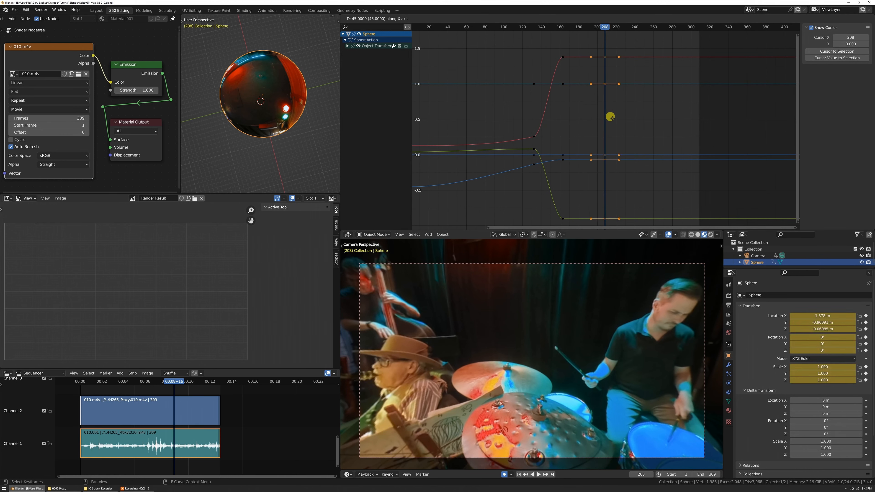
Select the sphere's original keyframes at frame 163 and shift them along the time axis to about frame 167
left_click_drag(565, 26, 577, 222)
key("space")
key("space")
key("g")
key("x")
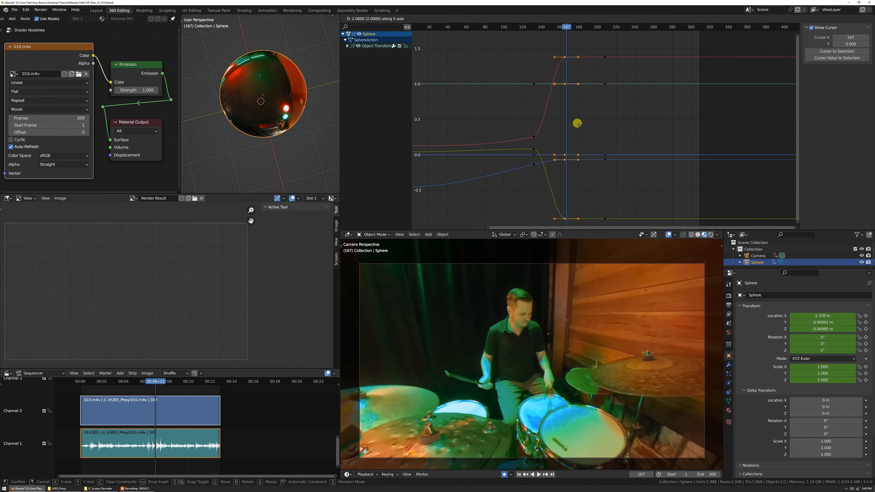
left_click(579, 117)
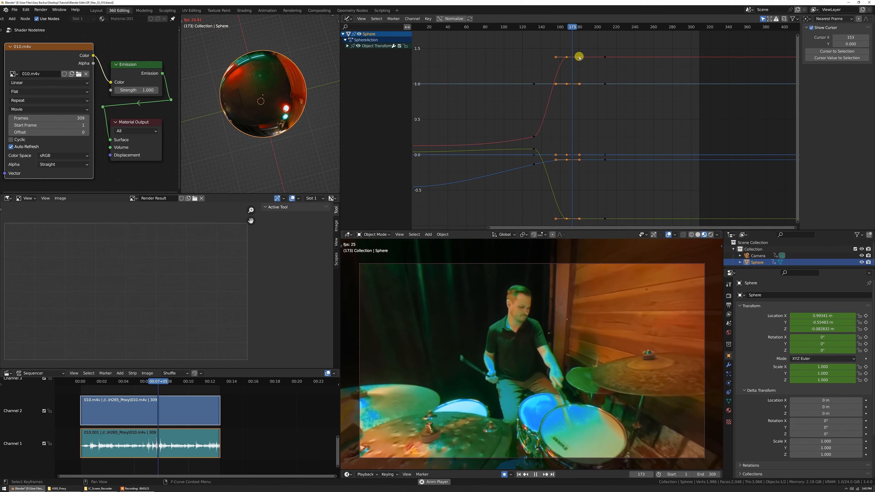
Play the animation from frame 137 to frame 217 to check the retimed sphere movement
left_click(539, 27)
key("space")
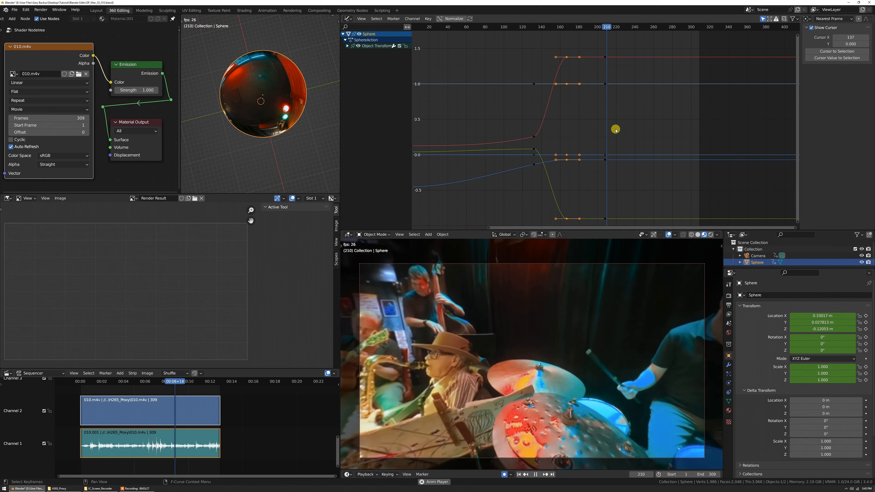
key("space")
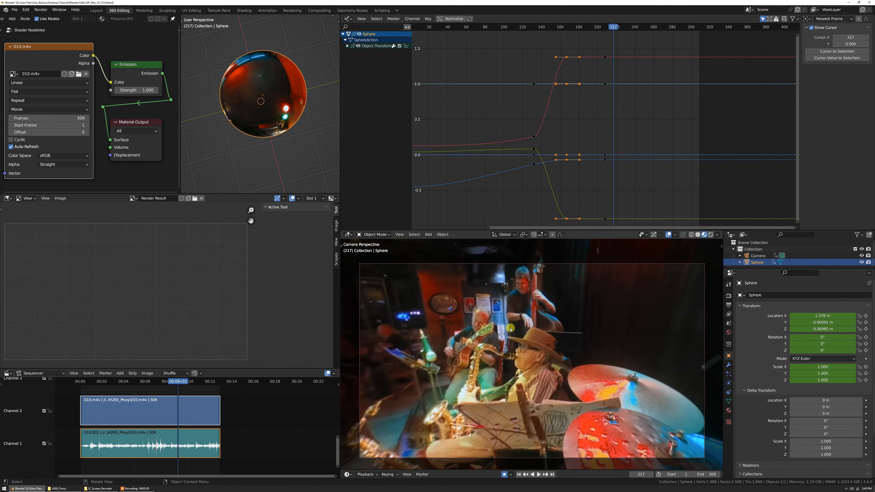
Advance to frame 278 and move the sphere to about X 1.31 m, Y -0.09 m, Z -0.13 m with auto-keying
key("space")
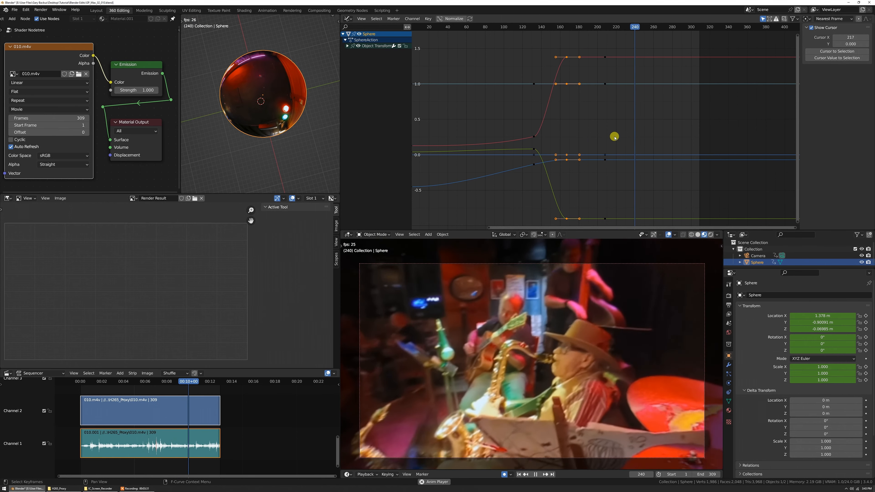
key("space")
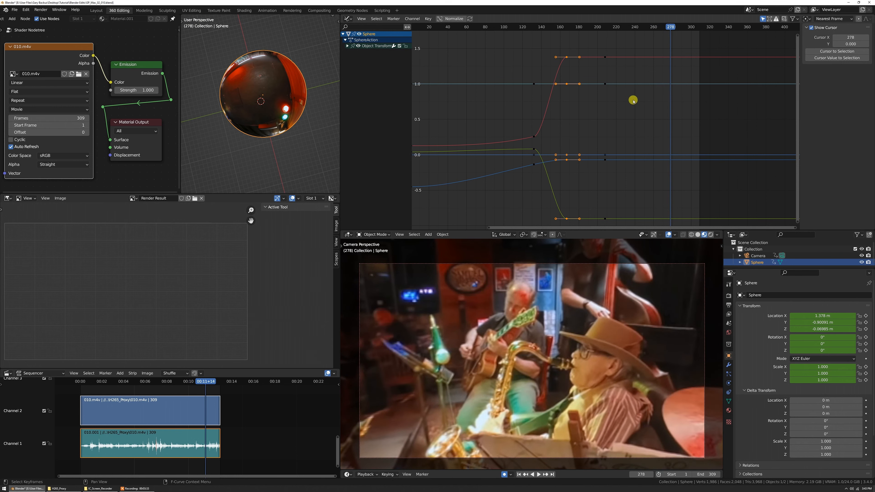
key("g")
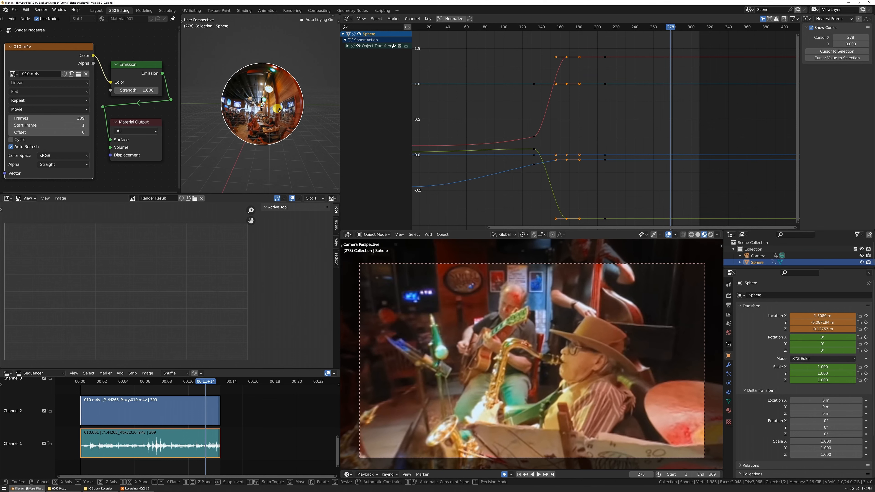
left_click(278, 110)
Deselect the keyframes, play the animation from frame 150 through its end, and fit the sphere's curves in view
left_click(609, 45)
left_click_drag(594, 29, 550, 26)
key("space")
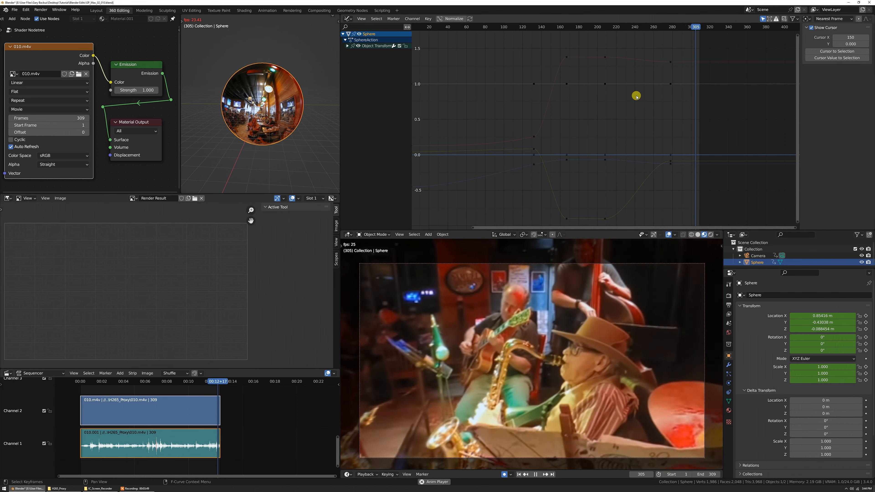
key("space")
key("Home")
scroll(598, 111, "up", 3)
middle_click_drag(584, 120, 596, 116)
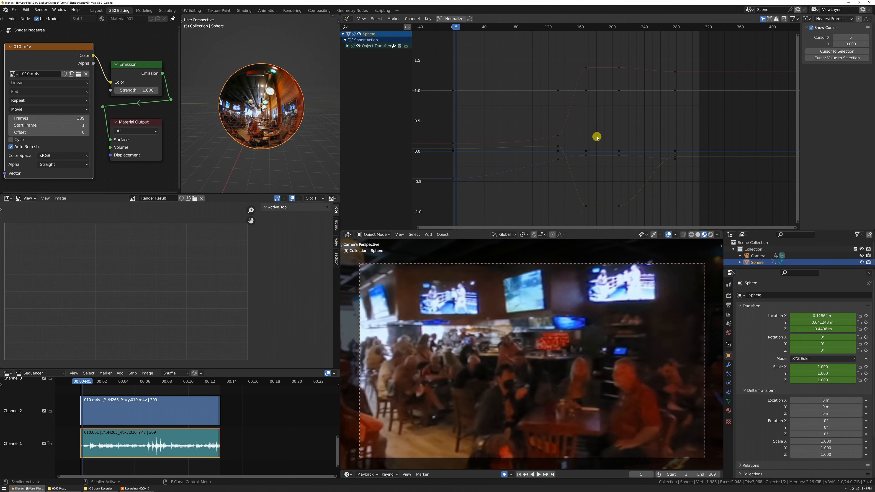
Add a Noise modifier to the camera's X Euler Rotation curve
left_click(346, 46)
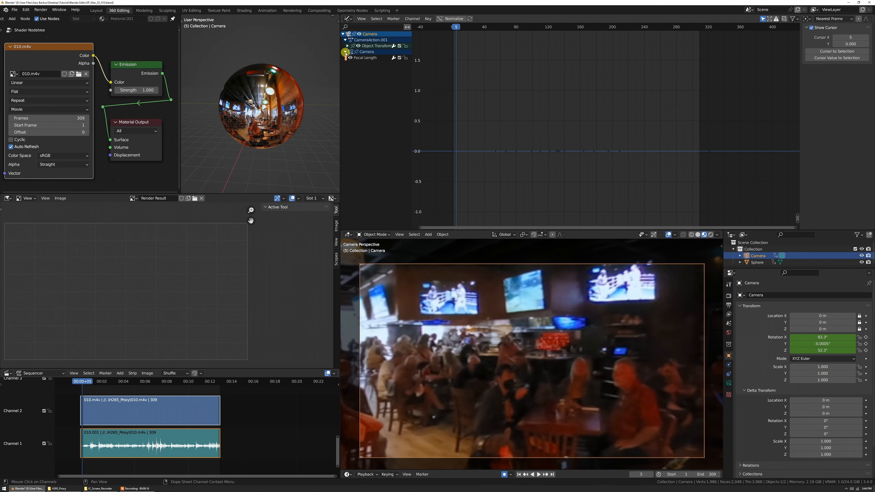
left_click(347, 46)
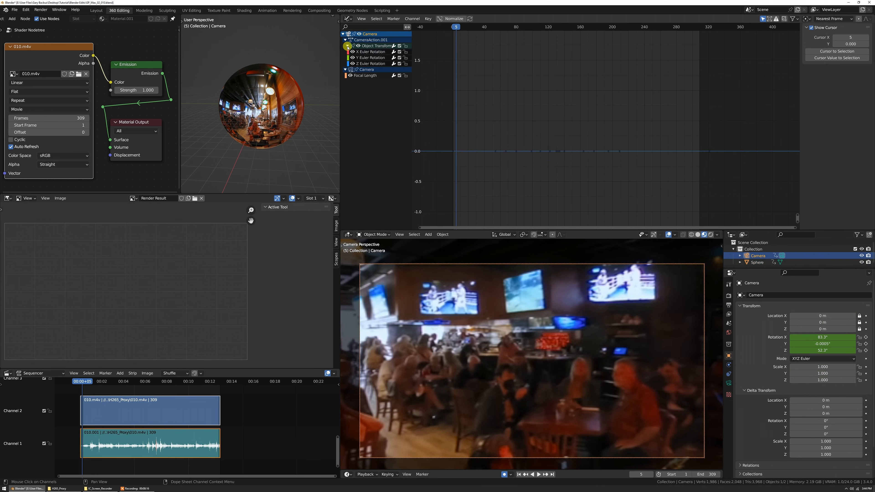
left_click(375, 52)
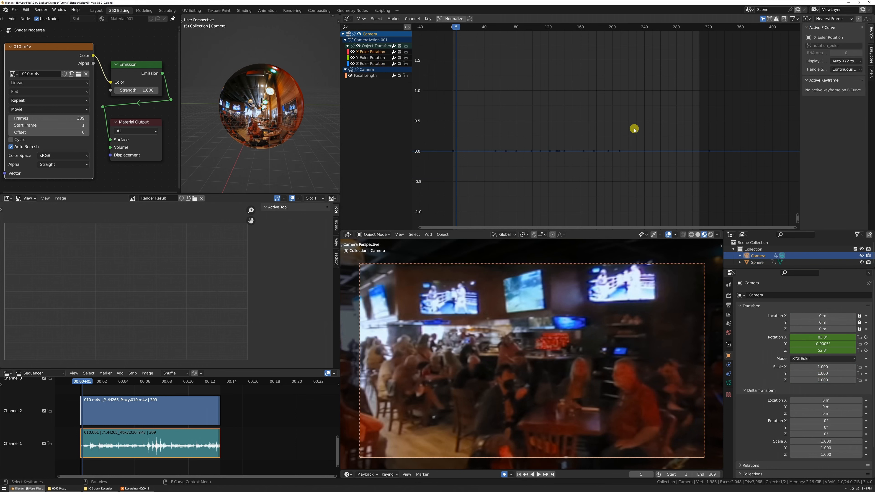
left_click(874, 60)
left_click(834, 30)
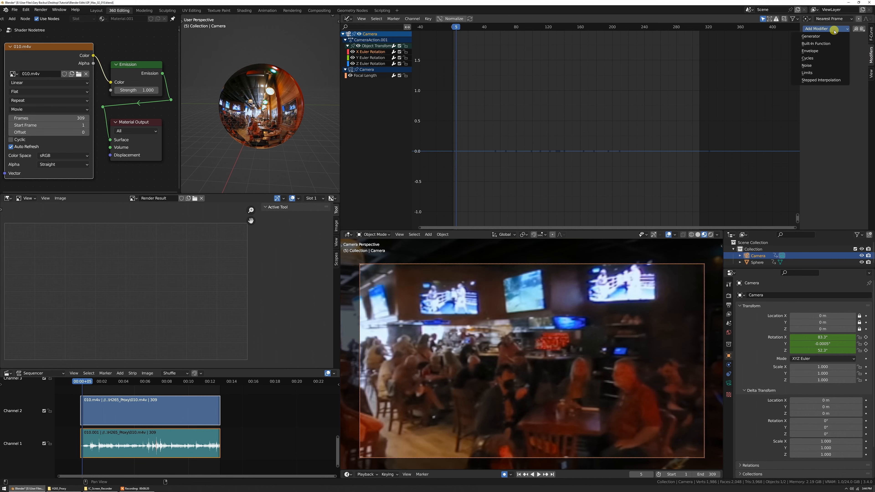
left_click(806, 66)
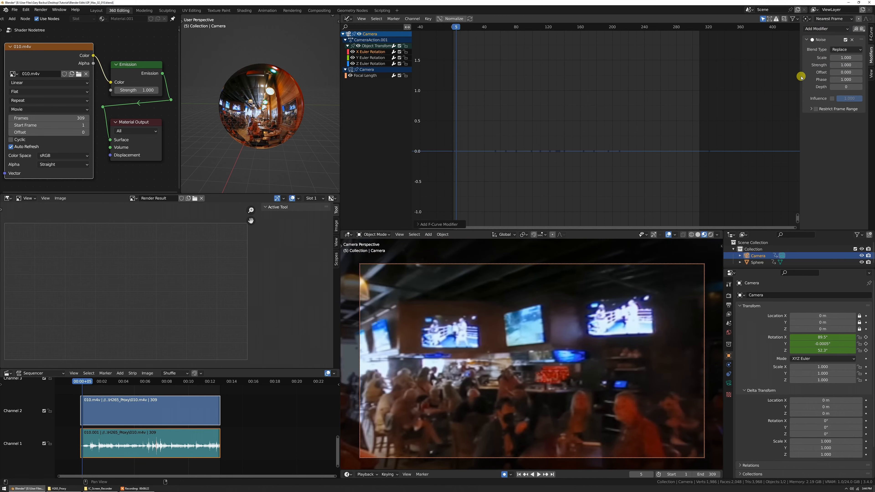
Set the Noise modifier's scale to 13.5 and its strength to 0.1
left_click_drag(798, 76, 793, 76)
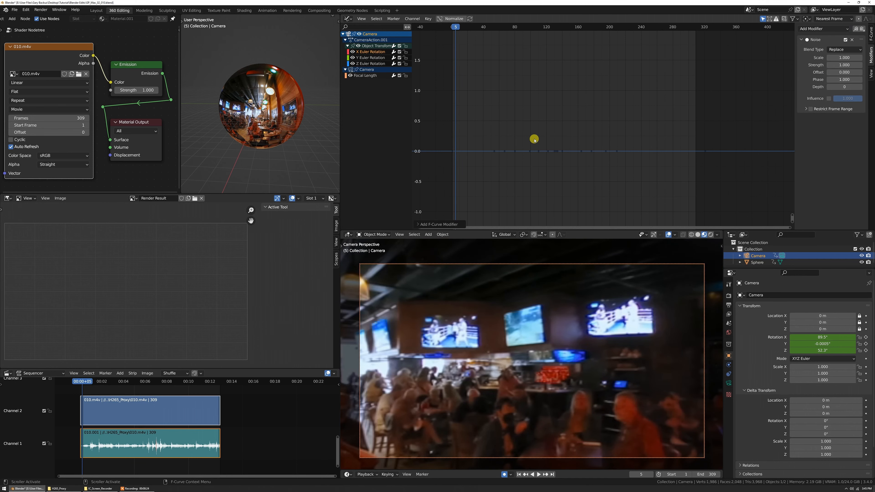
key("Home")
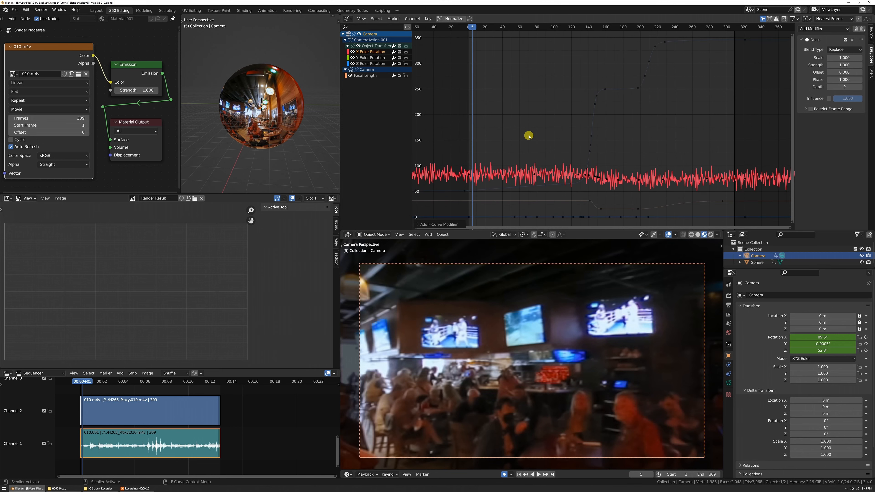
left_click_drag(478, 30, 494, 35)
middle_click_drag(529, 86, 523, 65)
scroll(518, 62, "up", 2)
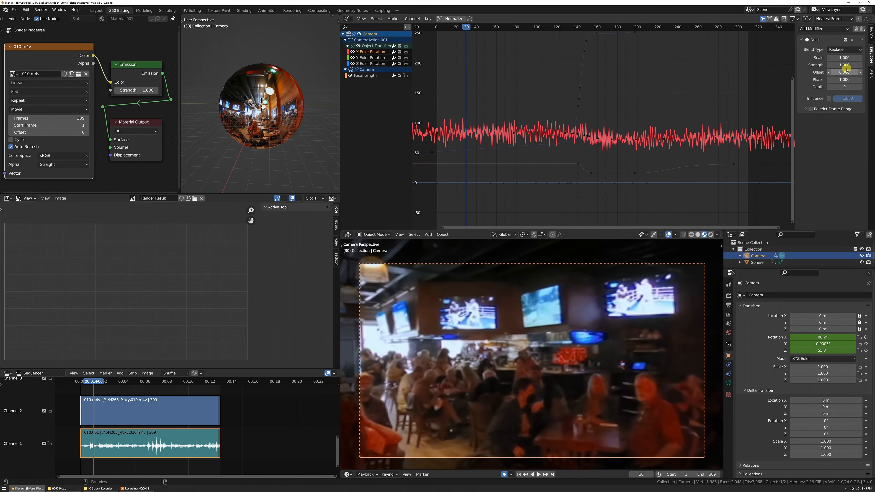
mouse_move(845, 58)
left_mouse_down()
mouse_move(869, 58)
mouse_move(837, 65)
left_mouse_up()
left_click(842, 65)
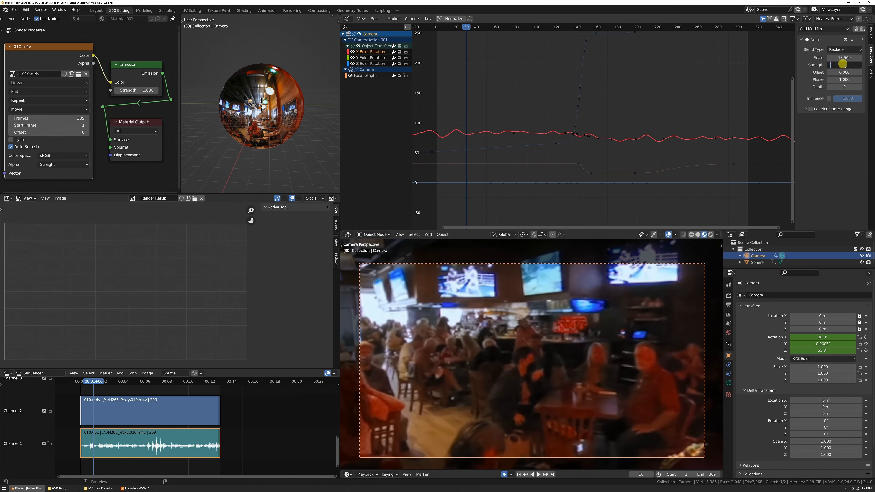
type("0.1")
key("Return")
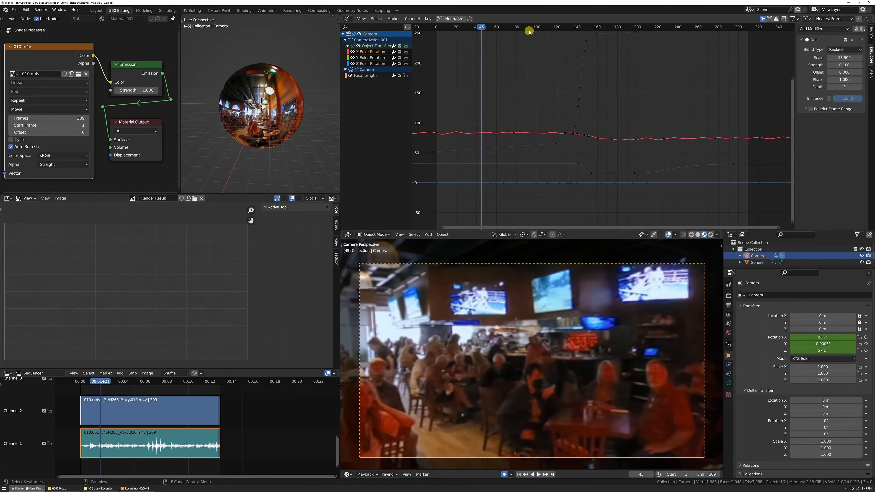
Scrub to frame 125 and restrict the Noise modifier's frame range with its start at 125
scroll(575, 79, "up", 2)
left_click_drag(519, 35, 559, 44)
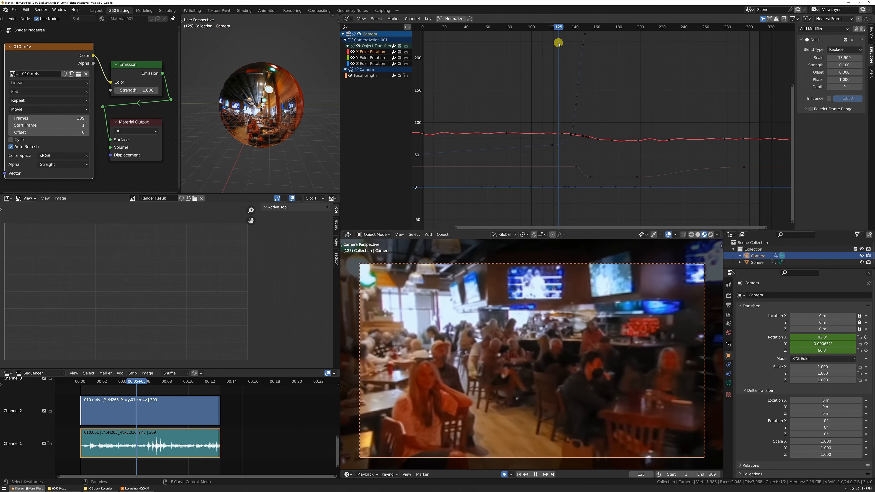
left_click(825, 109)
left_click(810, 109)
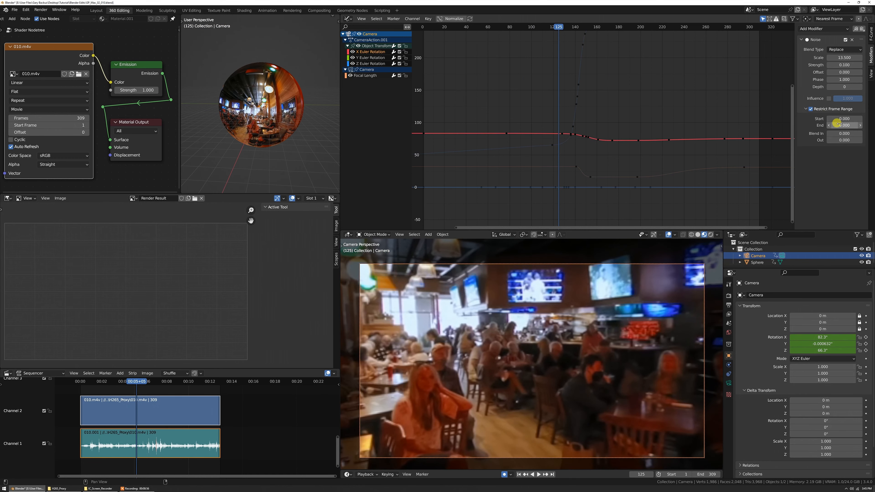
left_click(843, 117)
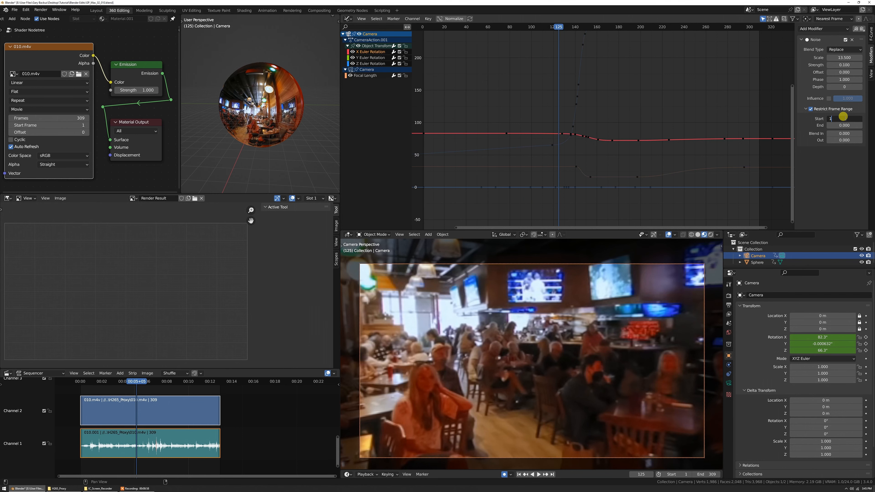
key("Return")
Scrub to frame 189 and set the end of the Noise modifier's restricted range to 190
left_click_drag(560, 29, 628, 38)
left_click(844, 125)
type("190")
key("Return")
Set the Noise modifier's blend out to 30 and blend in to 20 frames, and save the file
left_click(842, 140)
type("30")
key("Return")
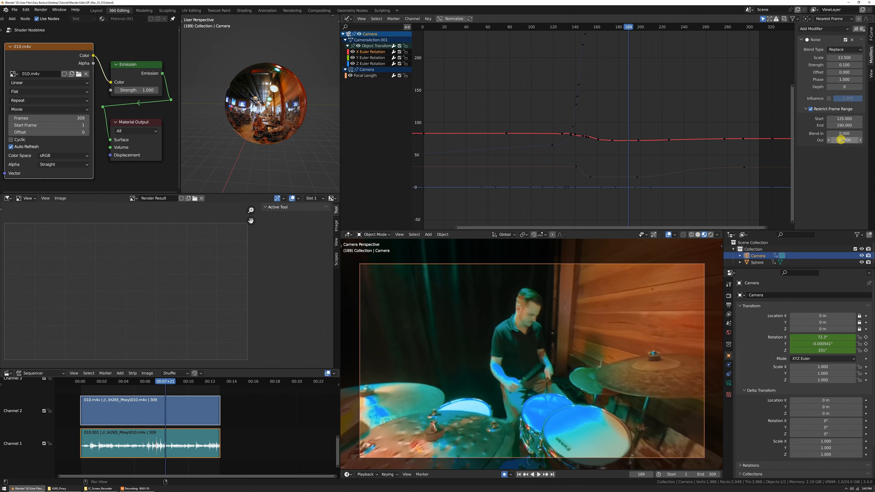
left_click(840, 134)
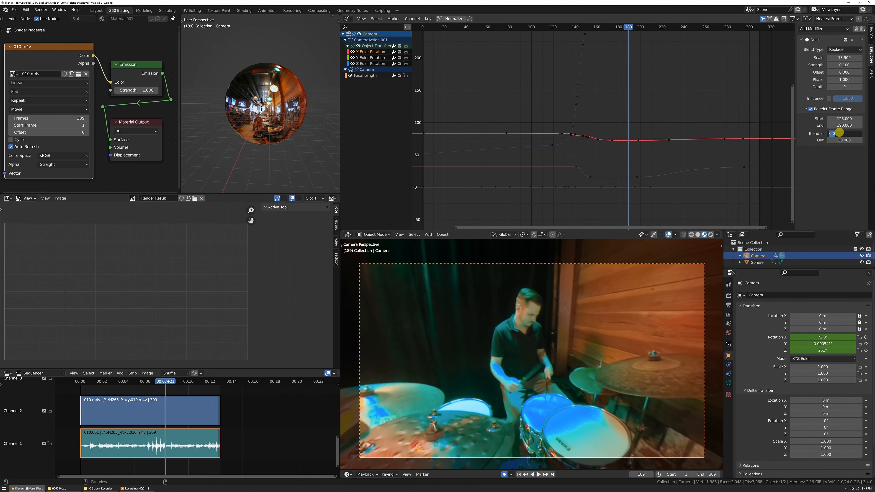
type("20")
key("Return")
key("ctrl+s")
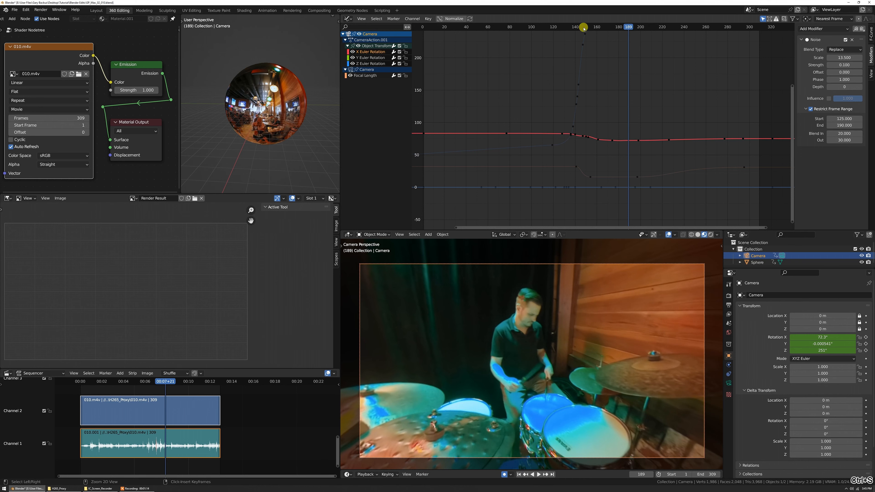
Play back the camera shake around the whip to the drummer and set the start of the Noise modifier's restricted range to 130
left_click(566, 27)
key("space")
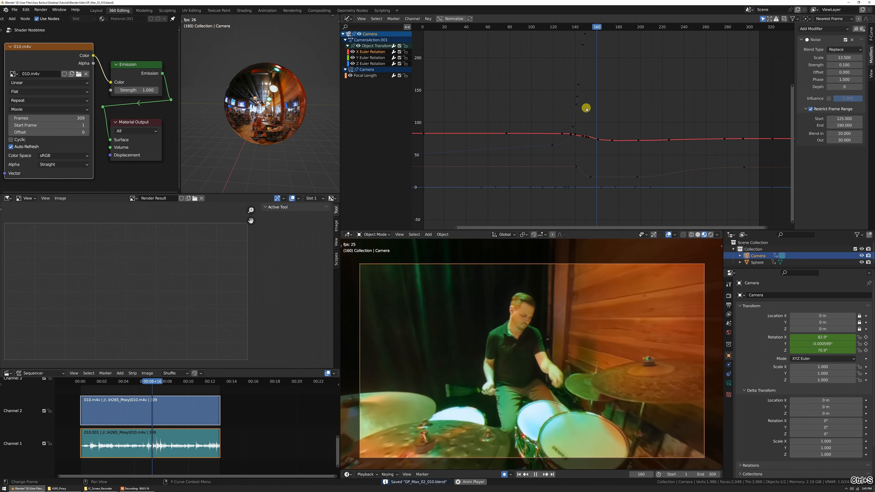
left_click(553, 27)
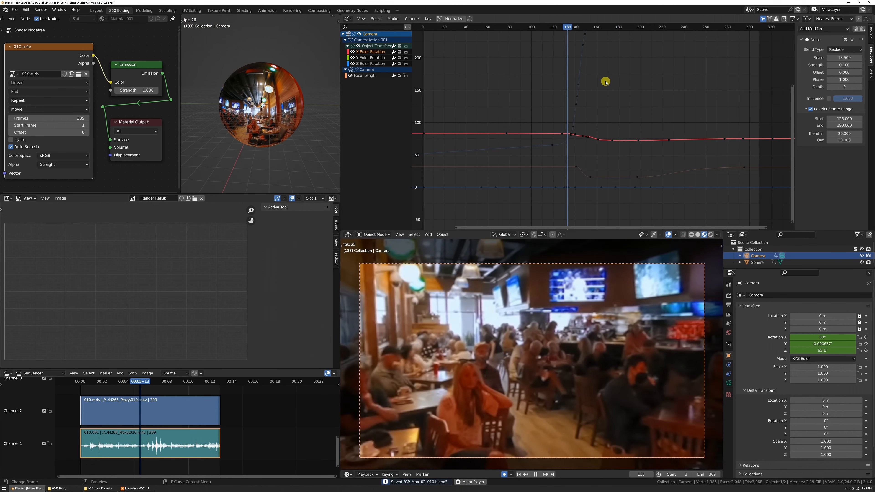
key("space")
left_click(853, 118)
type("130")
key("Return")
Play back the move from the restaurant crowd to the drummer to review the shake with the adjusted start frame
left_click(571, 27)
key("space")
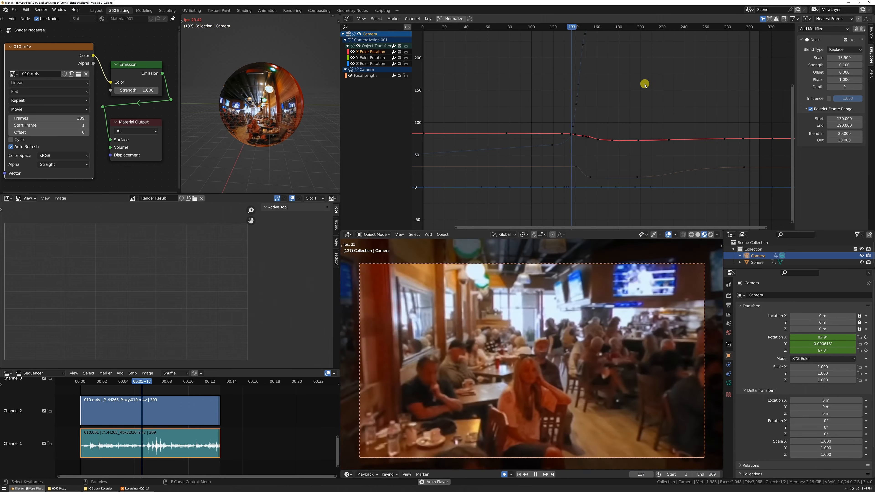
key("space")
left_click(544, 27)
key("space")
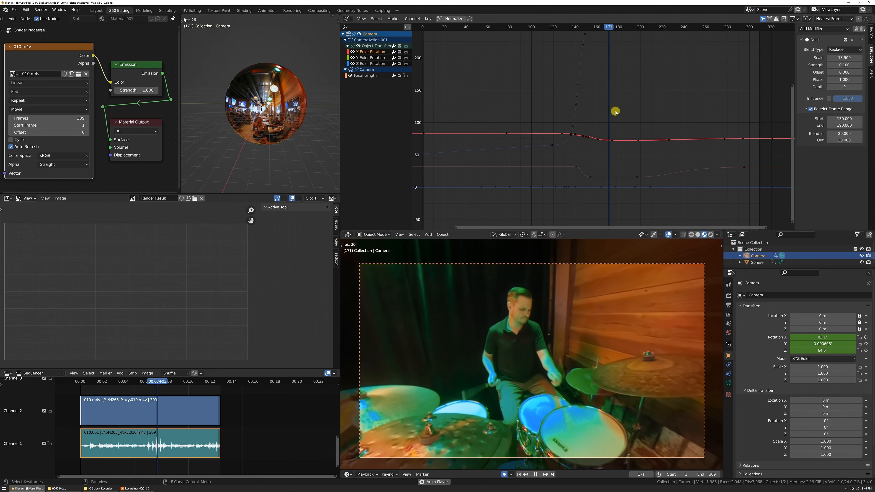
key("space")
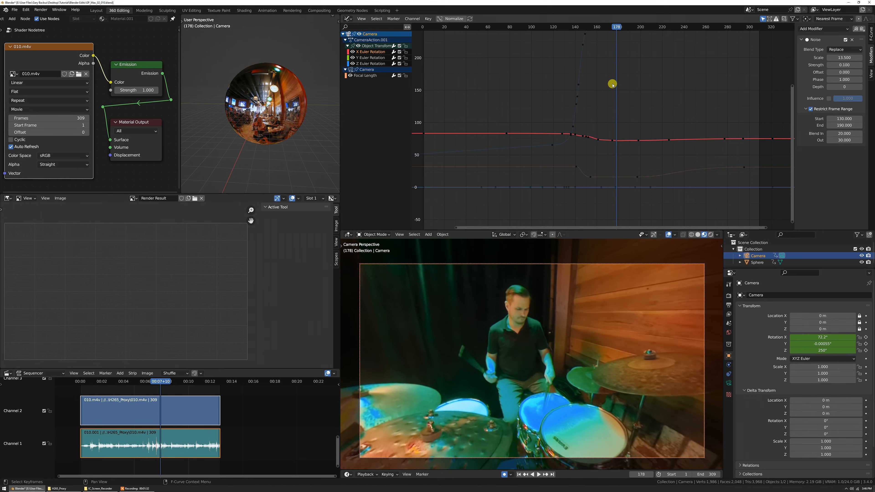
Copy the Noise modifier from the camera's X Euler Rotation curve and paste it onto the Z Euler Rotation curve
left_click(367, 65)
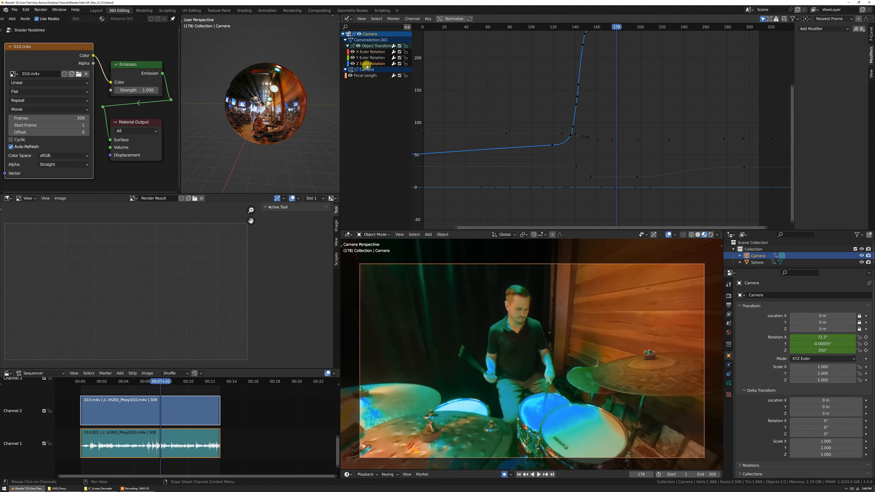
left_click(369, 52)
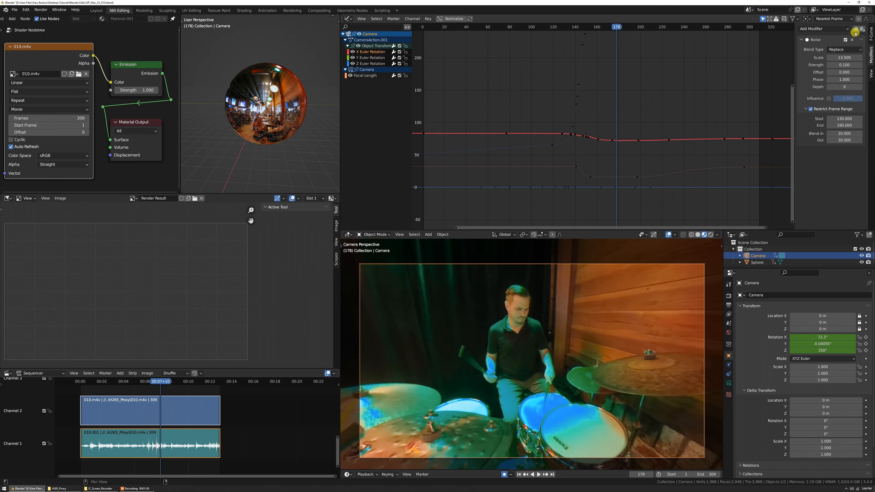
left_click(368, 65)
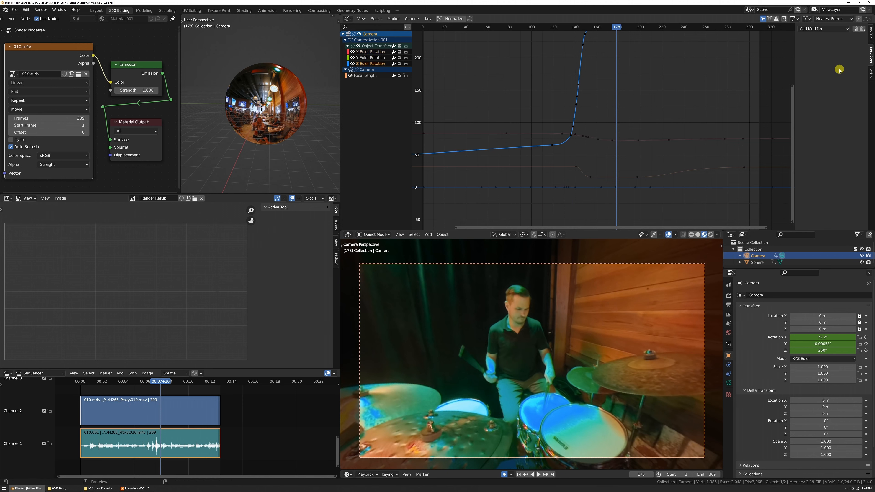
left_click(862, 29)
key("Home")
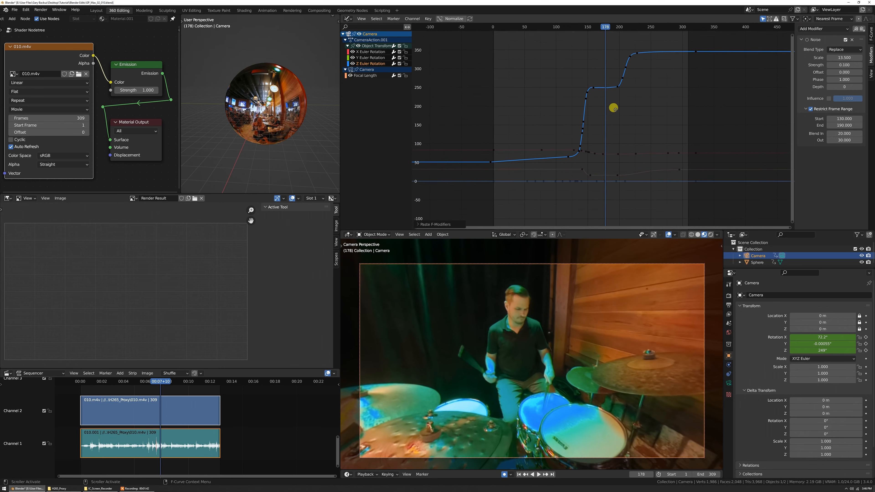
Play back the shot through the drummer and saxophonist to review the Z rotation shake, and collapse the restricted frame range settings
left_click_drag(580, 28, 573, 29)
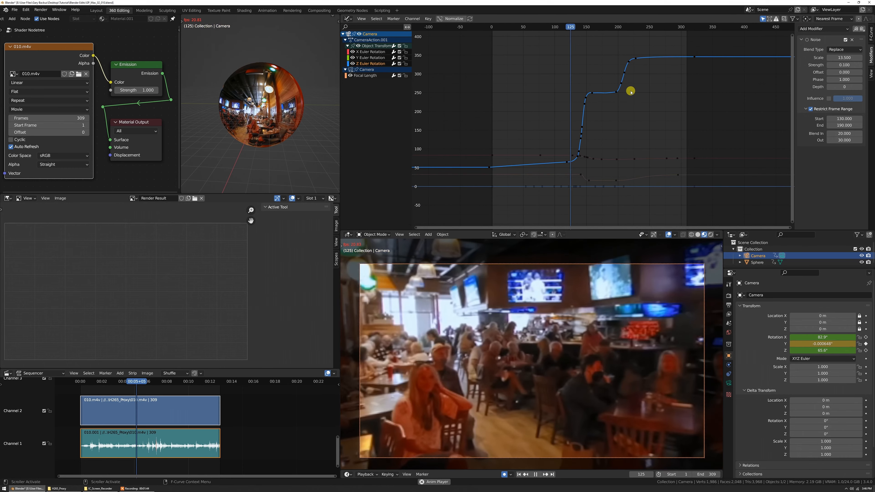
key("space")
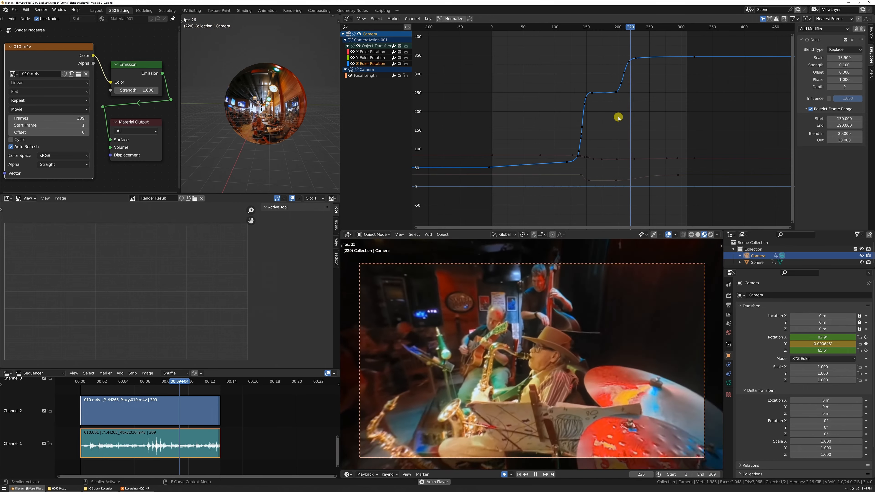
key("space")
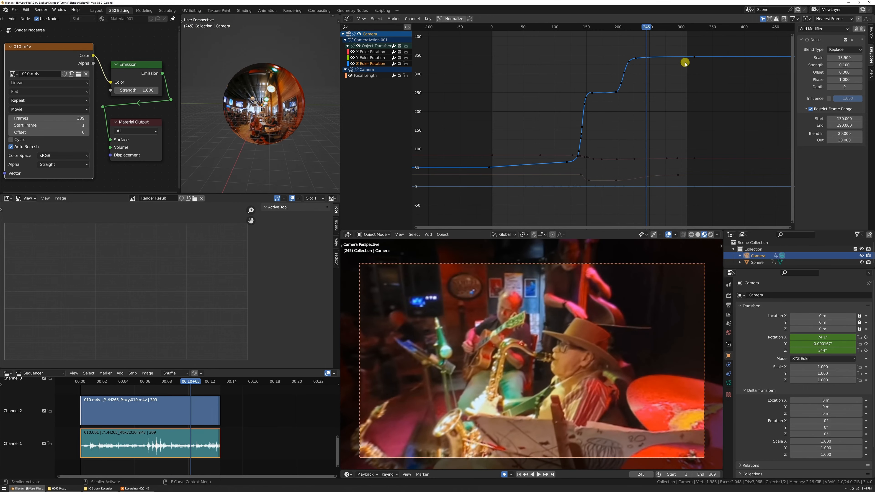
key("Home")
scroll(626, 121, "down", 2)
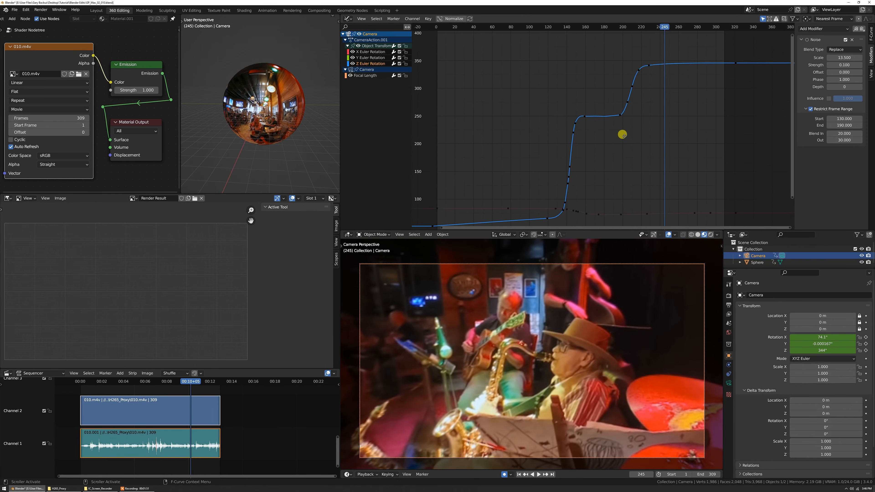
left_click(805, 109)
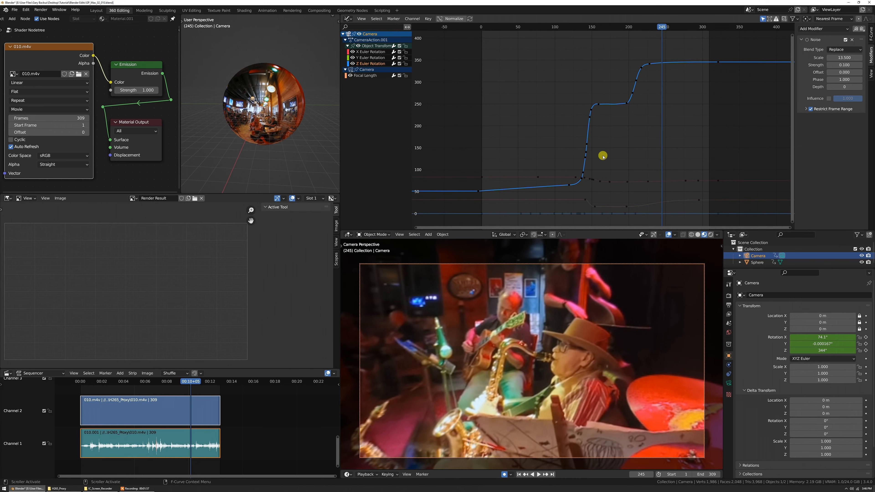
scroll(625, 144, "down", 2)
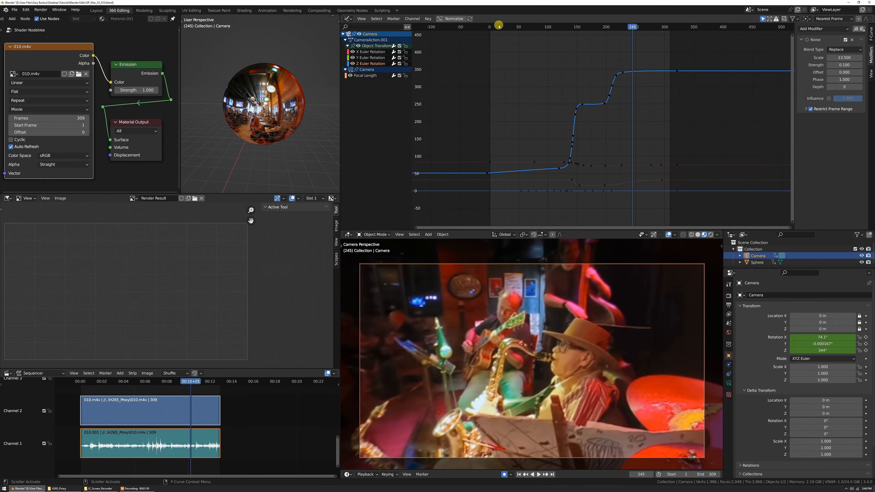
At frame 109, replace the proxy movie texture with 010.mov from the H265_HQ folder and set its frame count to 309
left_click(508, 27)
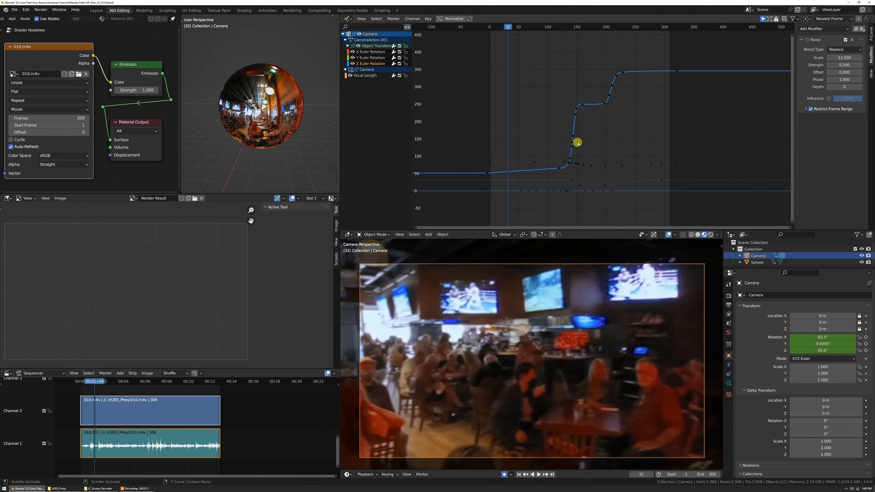
left_click_drag(547, 27, 553, 30)
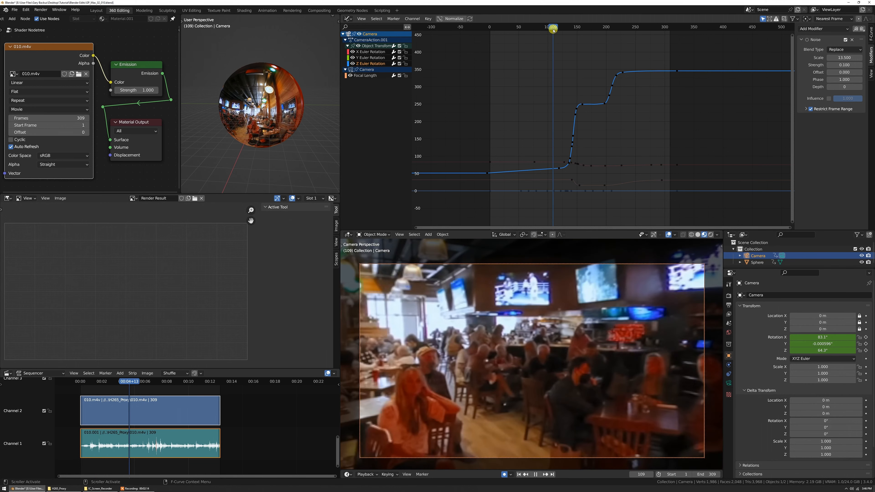
left_click(79, 74)
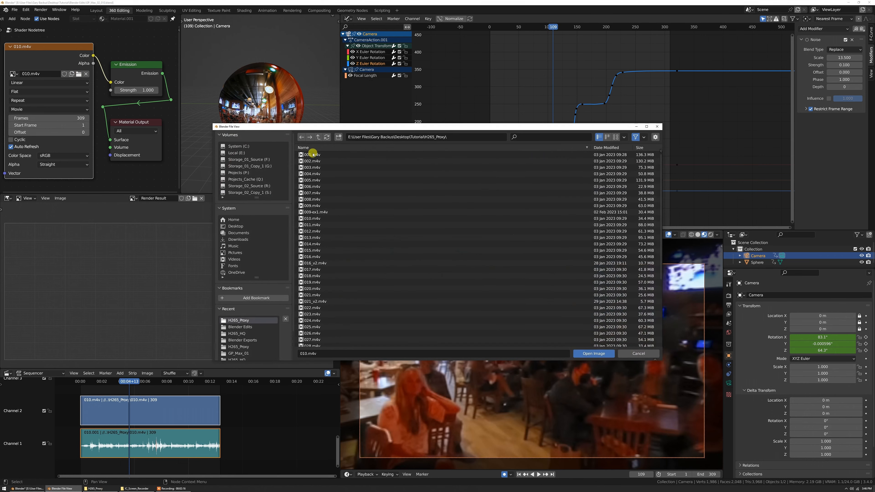
left_click(318, 137)
left_click(324, 168)
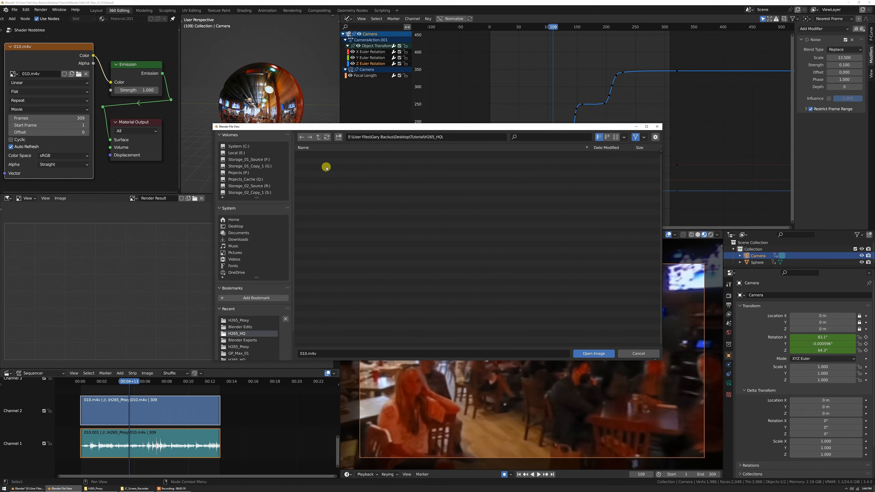
left_click(312, 218)
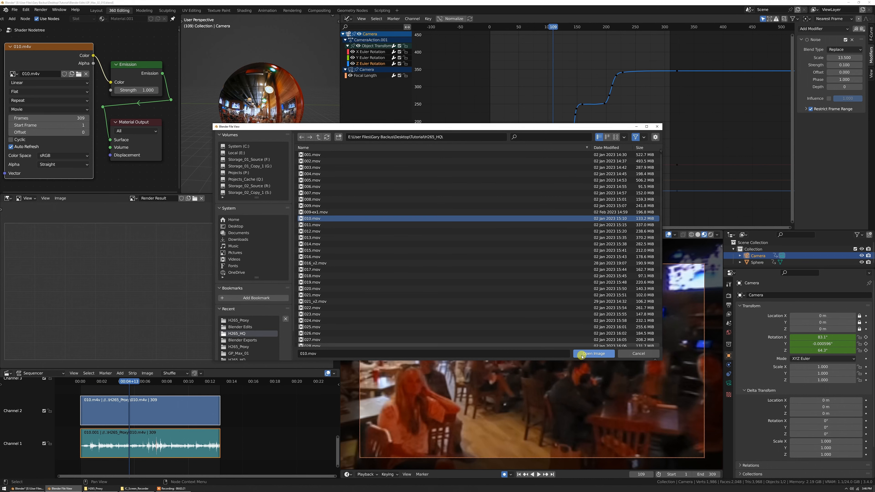
left_click(586, 355)
left_click(42, 116)
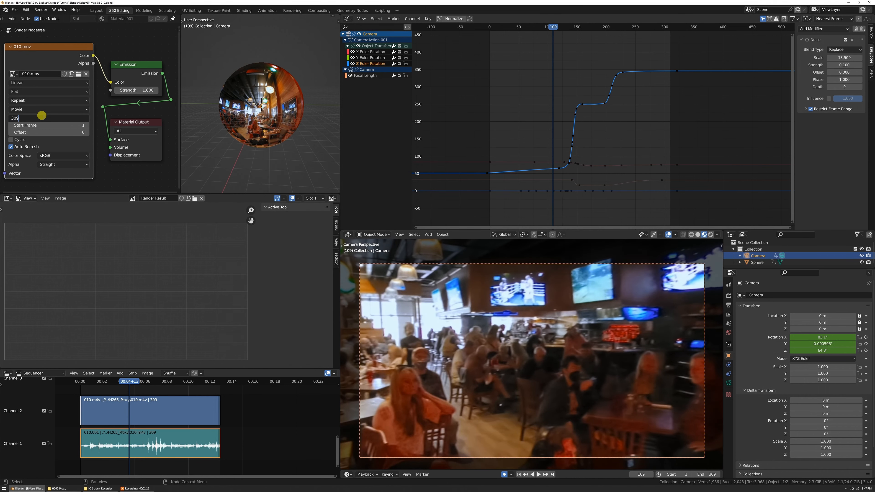
type("309")
key("Return")
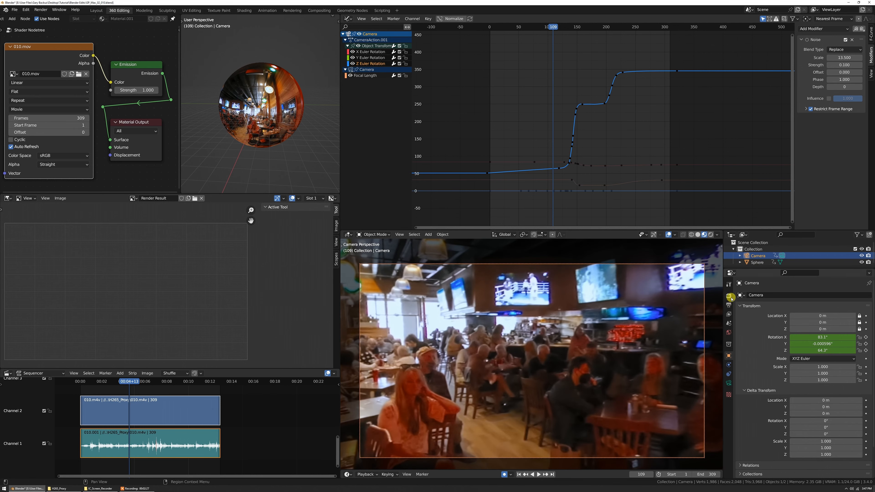
Examine the render output settings, including the frame range, output path, file format, video encoding quality and audio codec
left_click(729, 305)
scroll(760, 348, "down", 4)
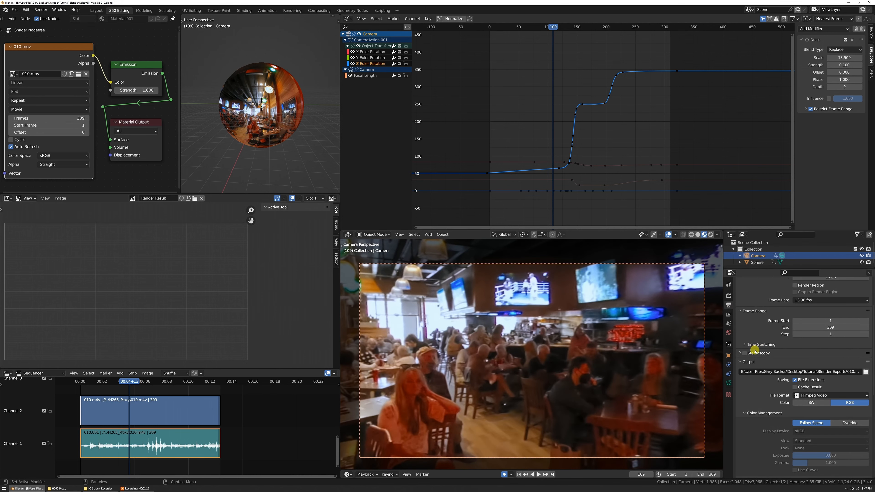
scroll(754, 350, "down", 1)
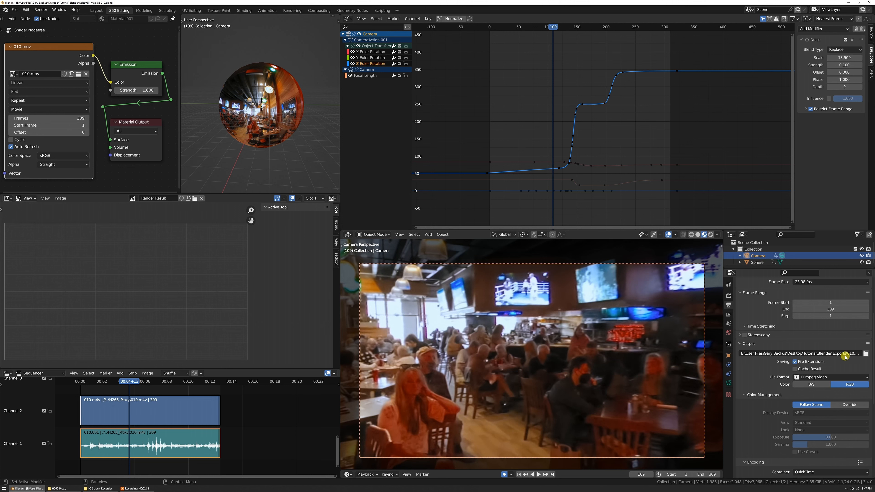
scroll(778, 359, "down", 4)
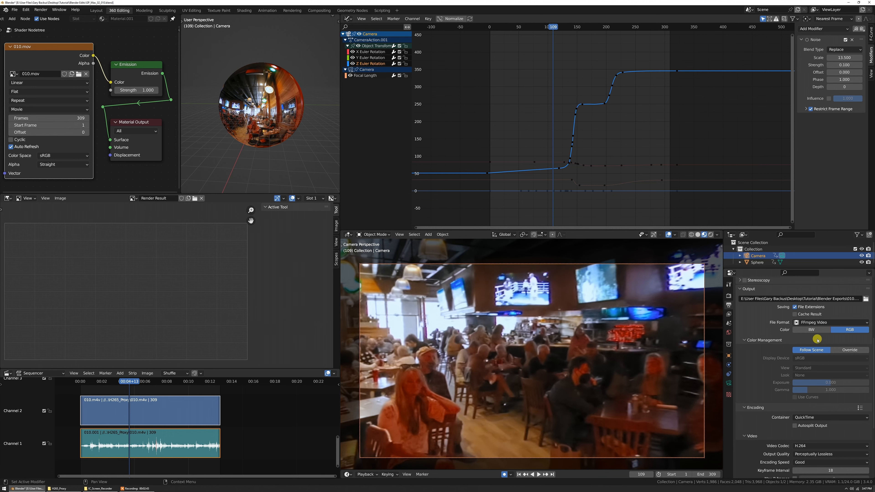
scroll(779, 369, "down", 2)
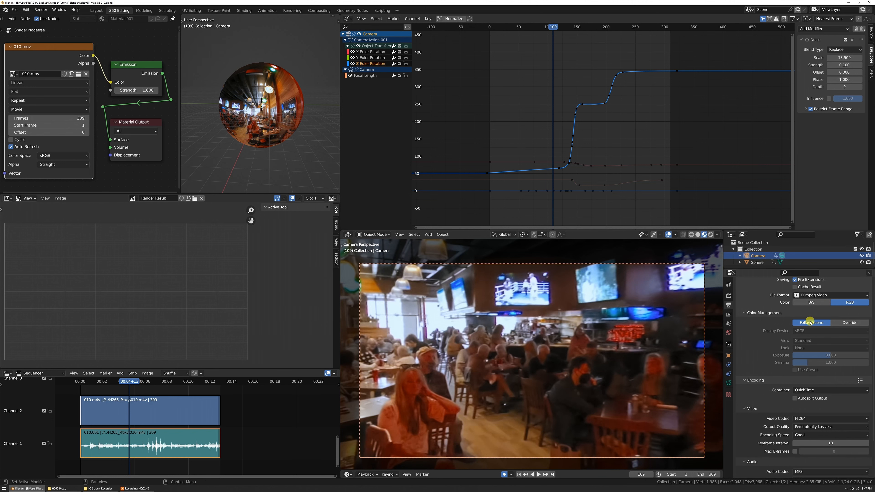
scroll(768, 318, "down", 5)
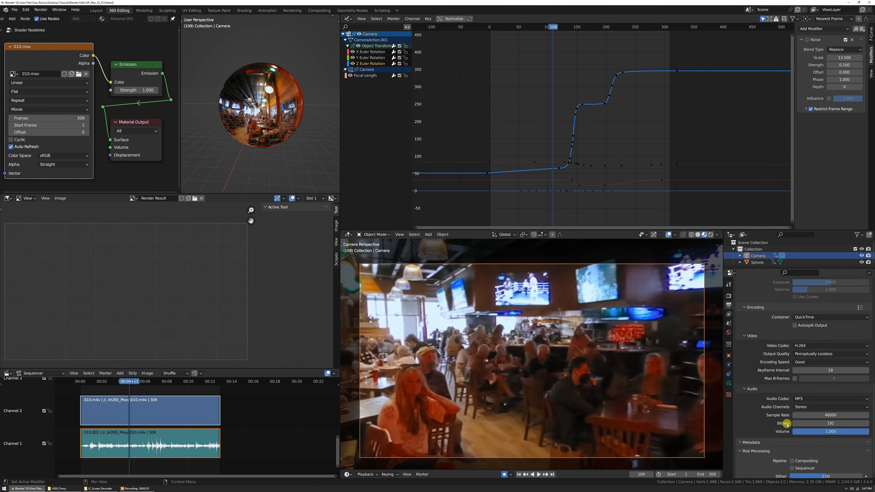
scroll(770, 411, "down", 1)
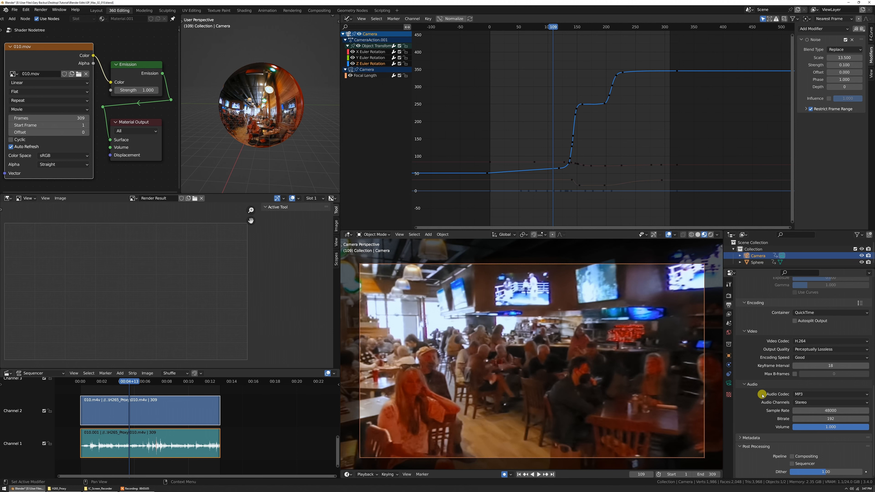
scroll(775, 365, "up", 2)
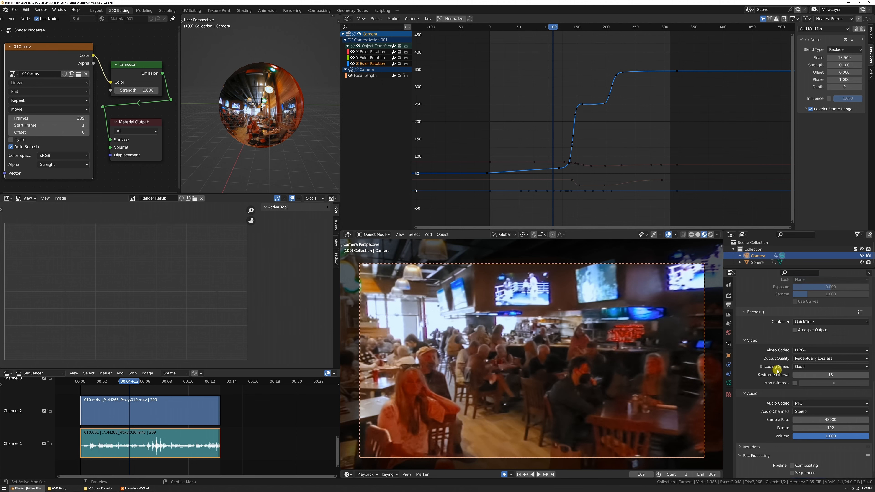
left_click(811, 359)
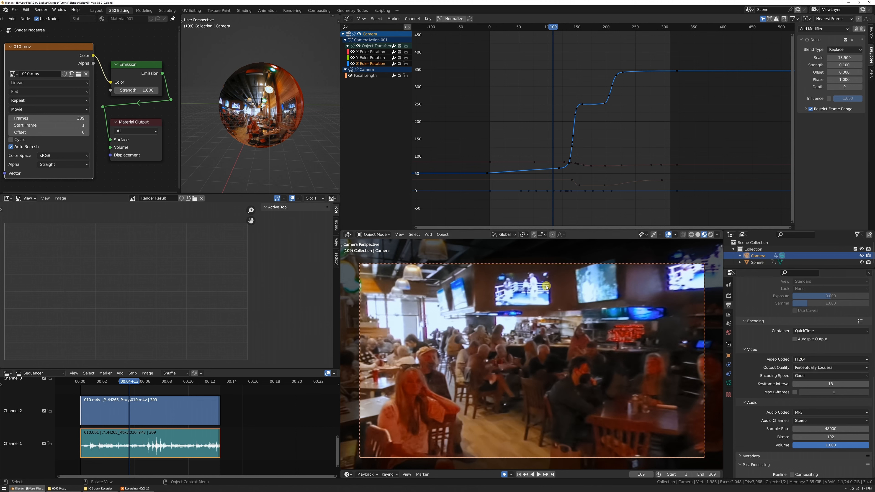
Save the file, scrub to frame 206 and render a test still of the whip pan
key("ctrl+s")
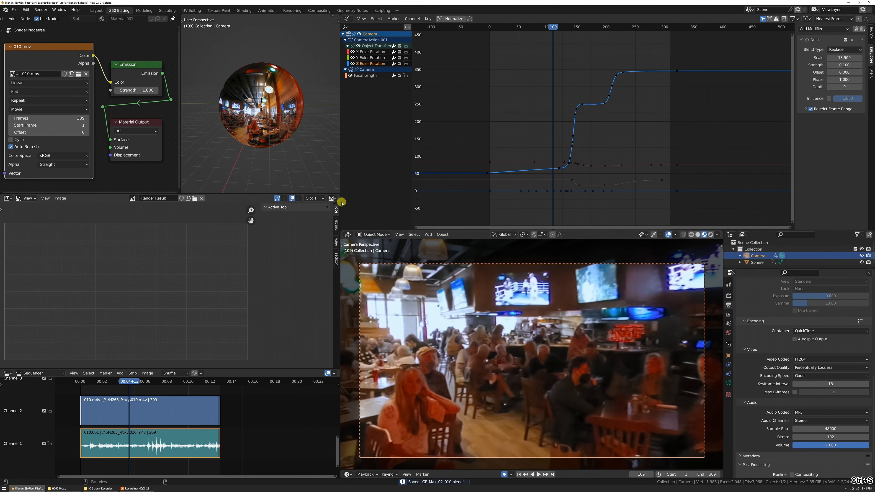
left_click(45, 11)
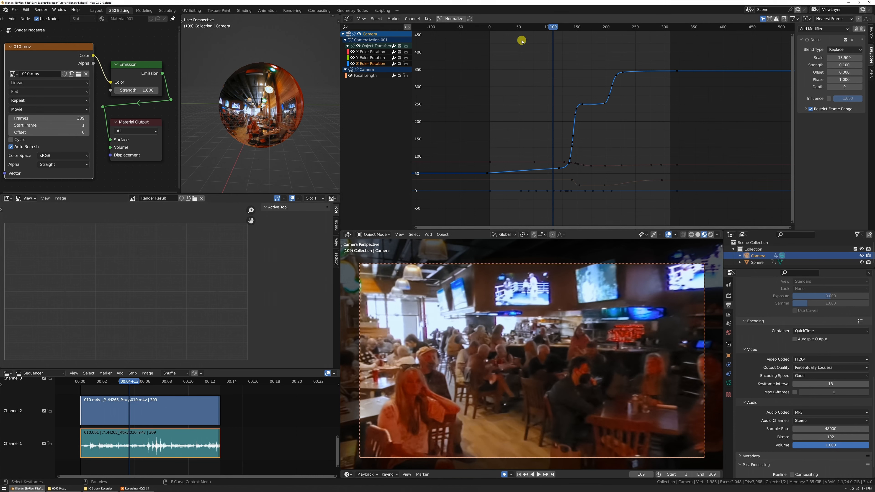
key("space")
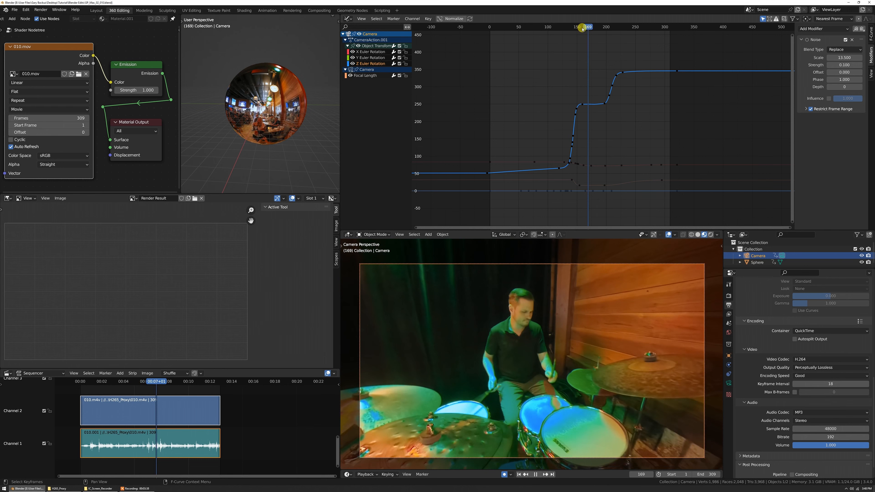
left_click(607, 29)
key("space")
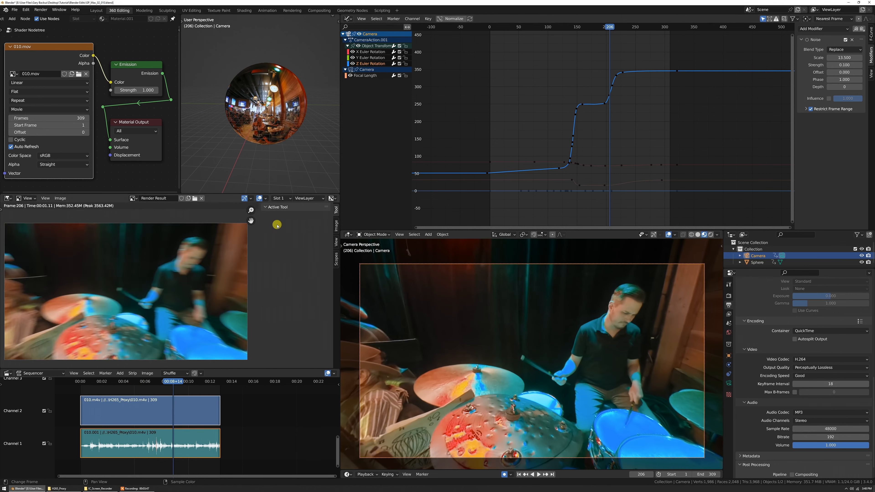
left_click(337, 258)
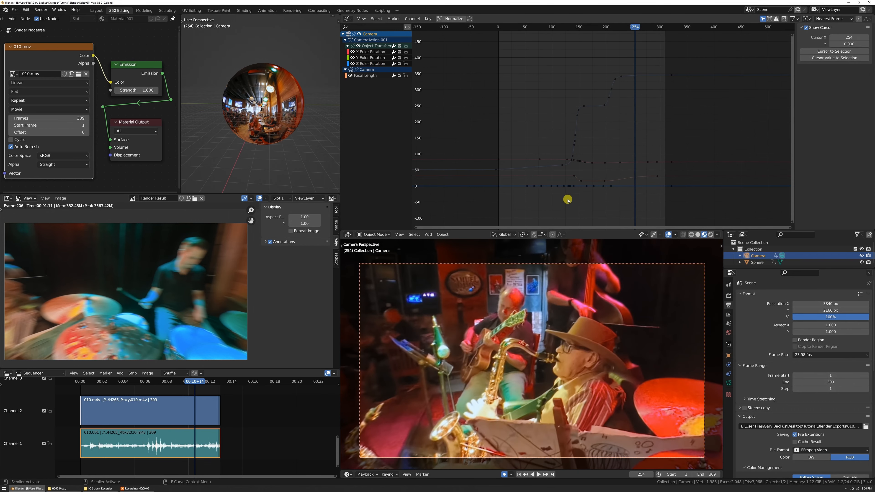
Delete all of the camera's keyframes, play back the unanimated shot and return to frame 0
key("a")
key("x")
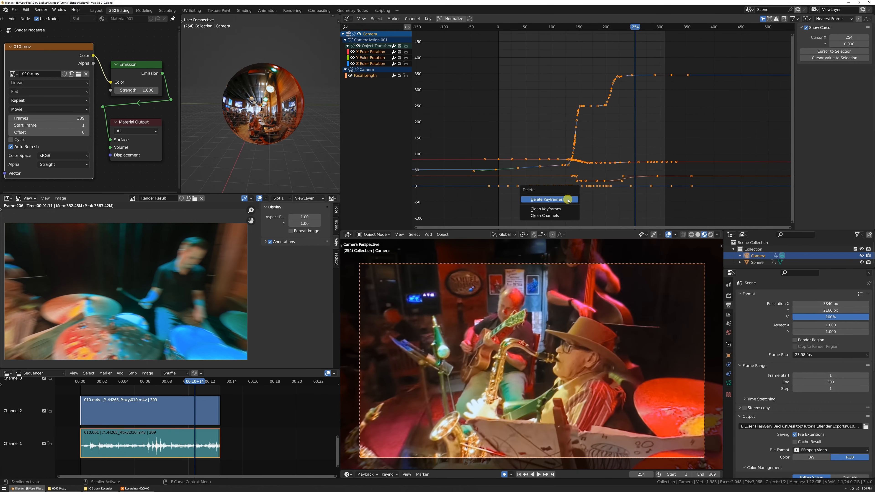
left_click(567, 200)
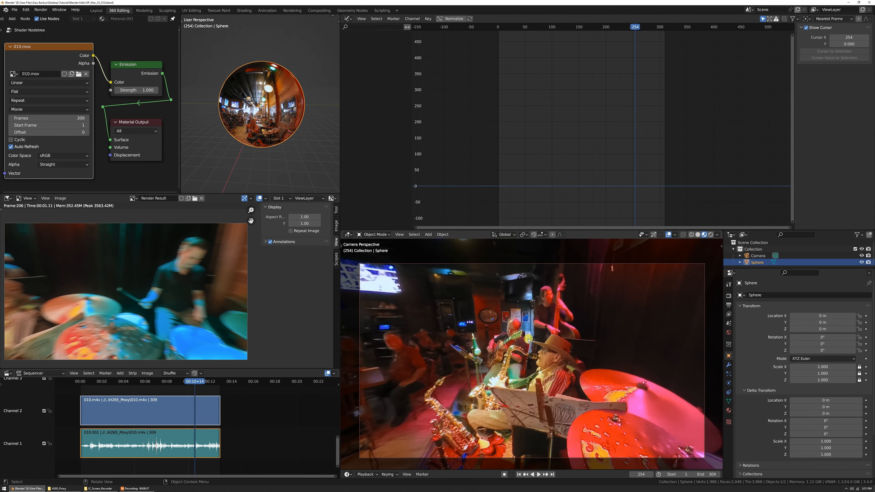
left_click(560, 32)
key("space")
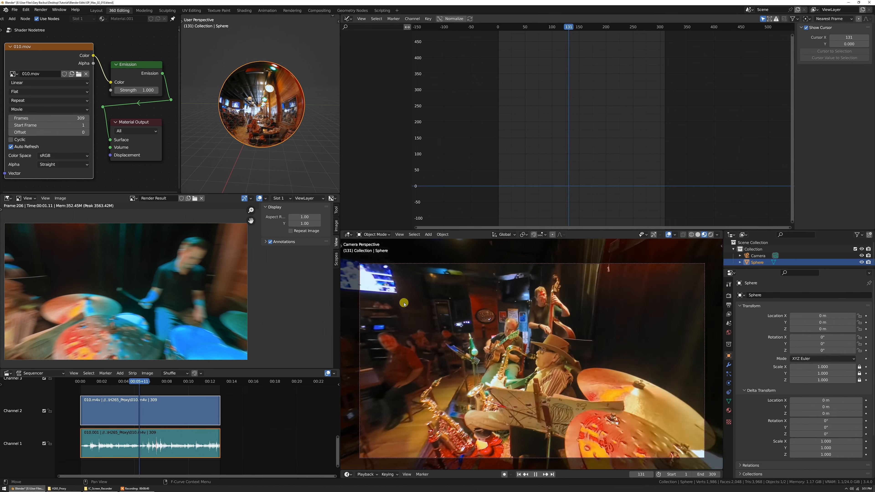
key("Escape")
Replace the high-quality movie texture with 010.m4v from the H265_Proxy folder and set its frame count to 309
left_click(79, 74)
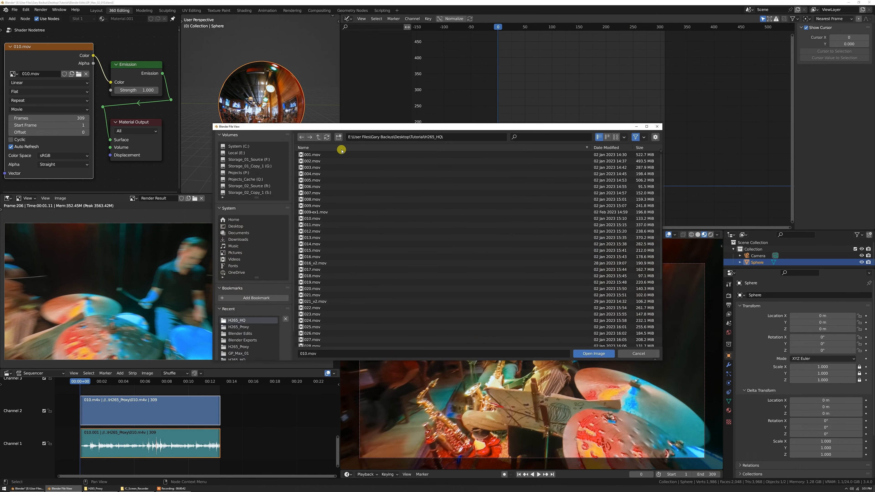
left_click(318, 136)
double_click(316, 168)
left_click(321, 218)
double_click(320, 218)
left_click(36, 117)
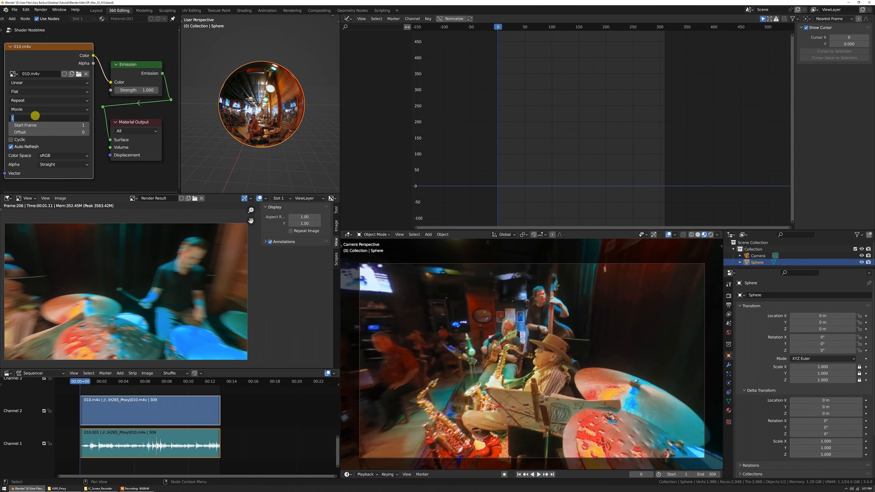
key("Return")
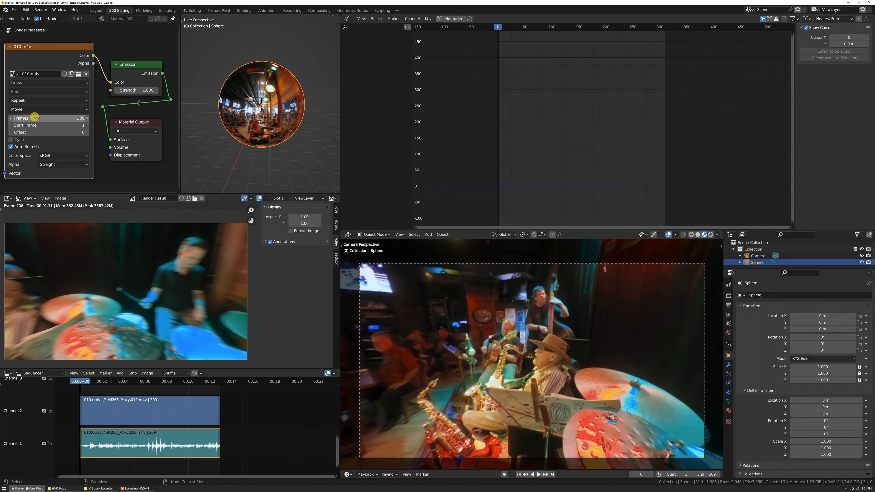
Save the file and set the scene's end frame to 309 in the output settings
middle_click_drag(253, 418, 330, 424, "ctrl")
key("ctrl+s")
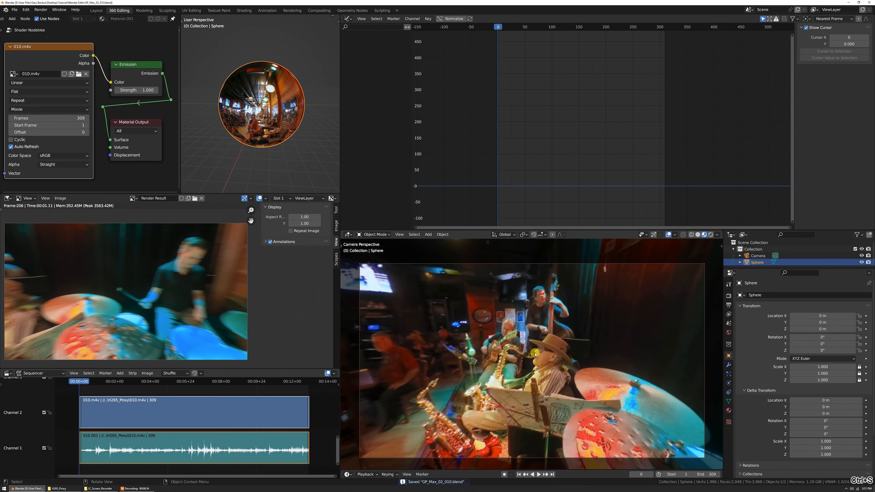
left_click(728, 305)
double_click(803, 382)
key("Return")
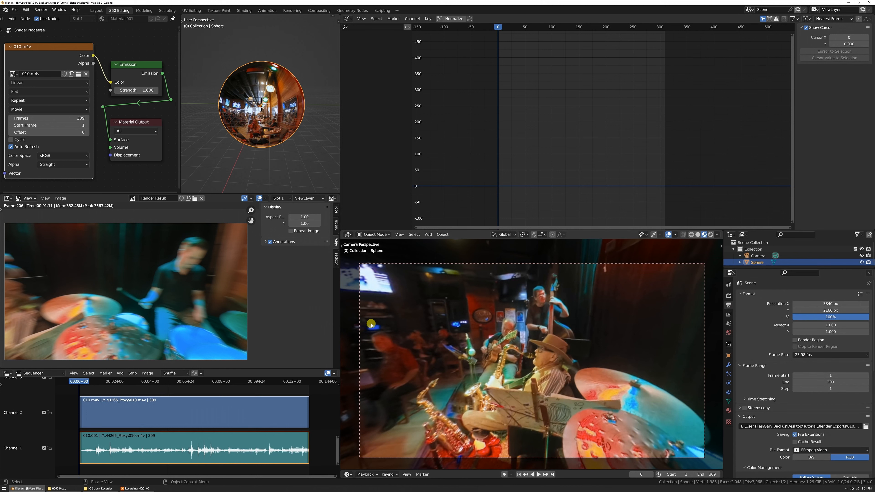
Aim the camera view at the crowd and record a live camera move with auto keying while the clip plays
mouse_move(532, 359)
middle_mouse_down()
mouse_move(500, 353)
mouse_move(525, 350)
middle_mouse_up()
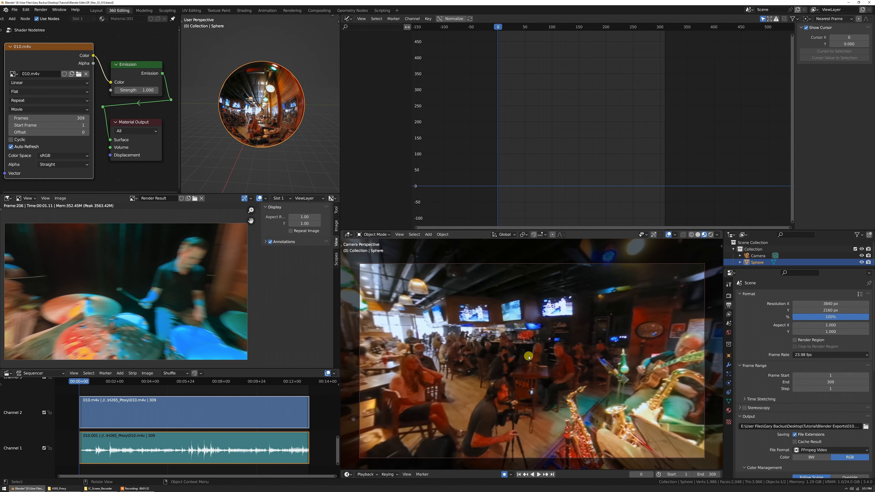
key("space")
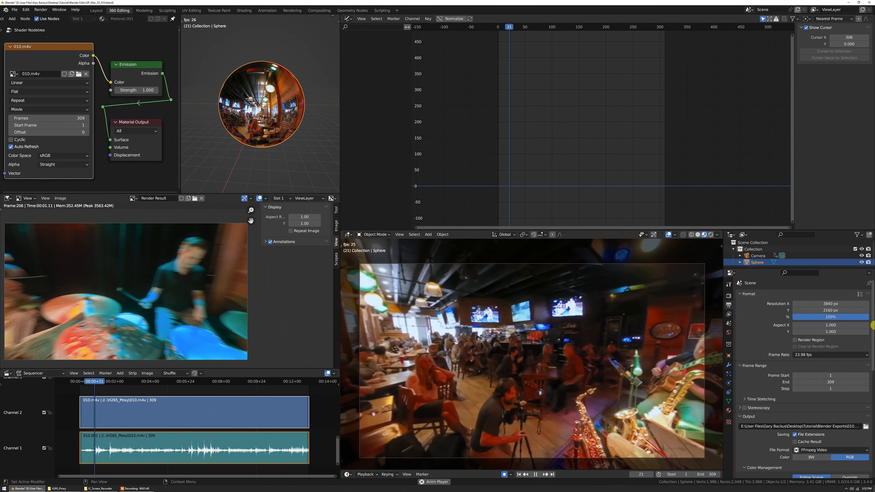
key("space")
Select the camera and play its recorded move from frame 0 to review the motion and rotation curves
left_click(752, 256)
scroll(601, 150, "up", 4)
scroll(601, 150, "down", 5)
left_click(505, 29)
key("space")
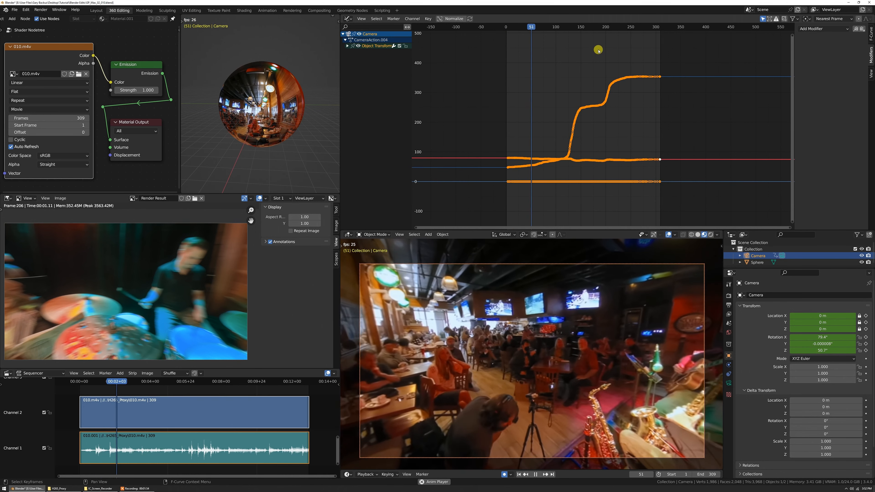
key("space")
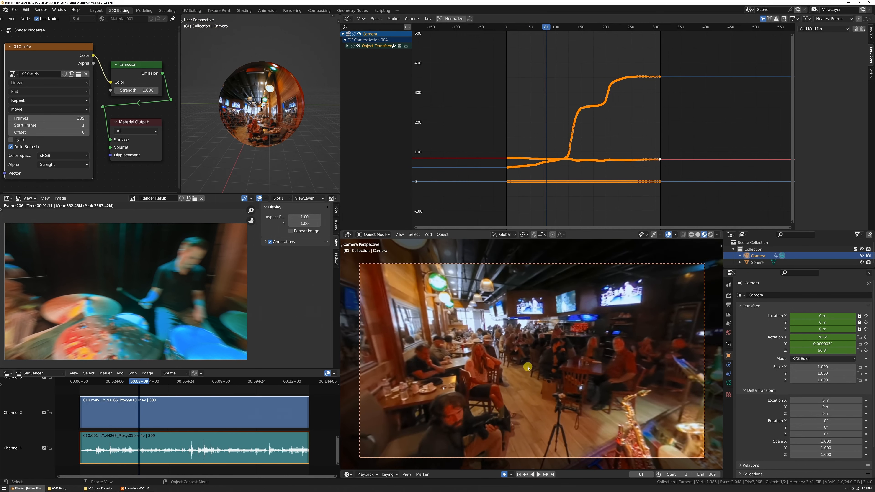
Select all of the camera's recorded keyframes and reduce them with Decimate (Ratio)
scroll(586, 136, "up", 3)
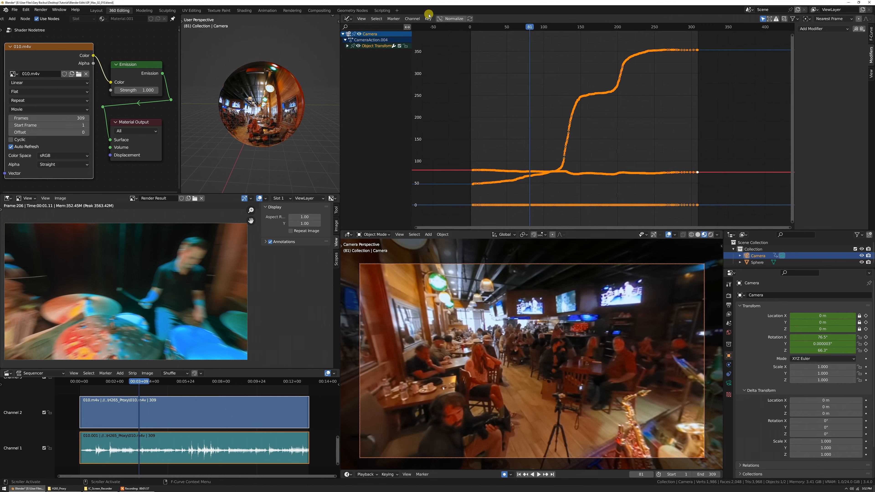
left_click(523, 90)
key("a")
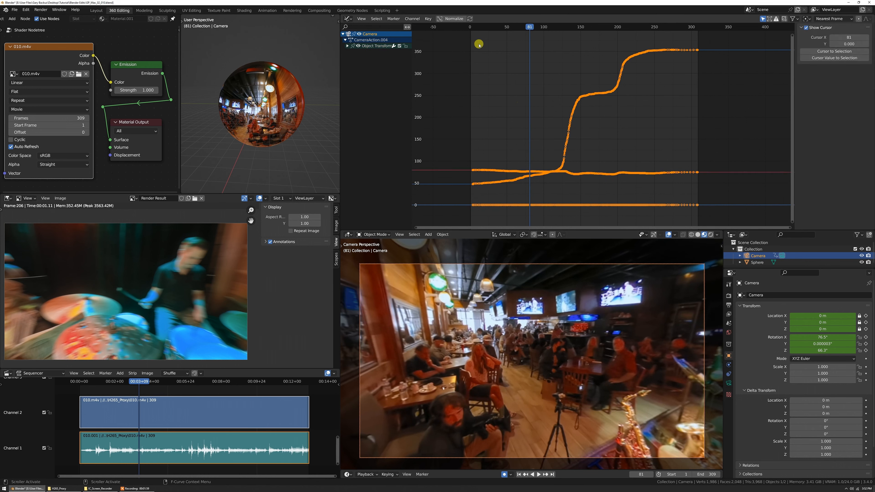
left_click(427, 19)
left_click(483, 140)
left_click(524, 136)
left_click(615, 143)
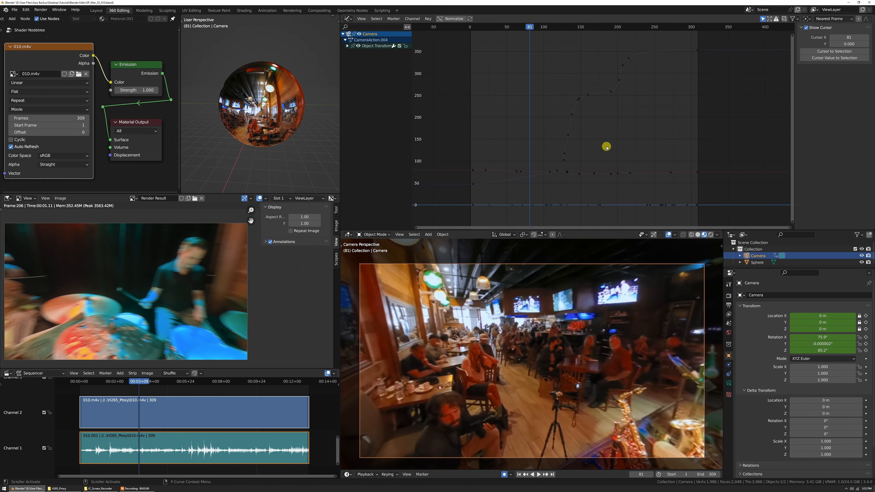
Select the X rotation keyframe near frame 131 and apply Decimate (Ratio) to it
scroll(595, 146, "up", 3)
scroll(545, 127, "up", 4)
left_click_drag(555, 135, 590, 175)
left_click(428, 19)
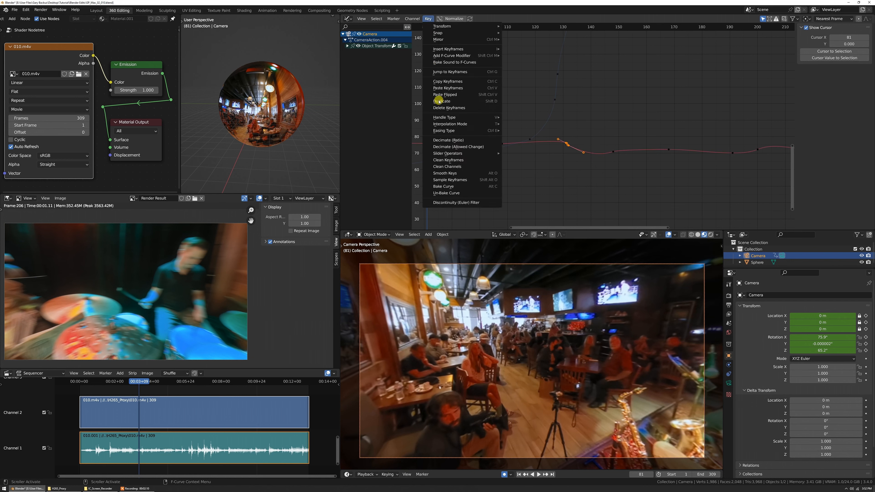
left_click(449, 140)
left_click(453, 138)
scroll(634, 104, "down", 8)
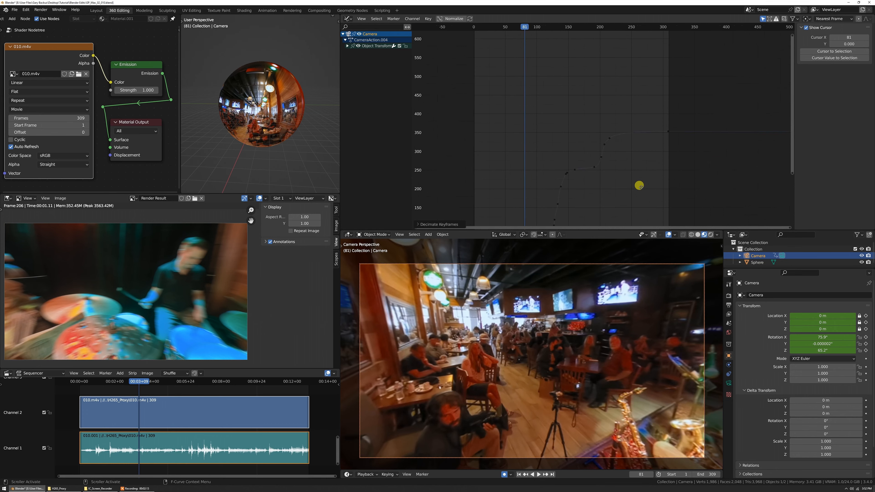
Select the Z rotation keyframe near frame 146 and change its handle type to smooth the curve
key("KP_Decimal")
left_click_drag(568, 96, 603, 152)
left_click(620, 159)
scroll(602, 152, "up", 6)
left_click_drag(557, 108, 596, 171)
key("v")
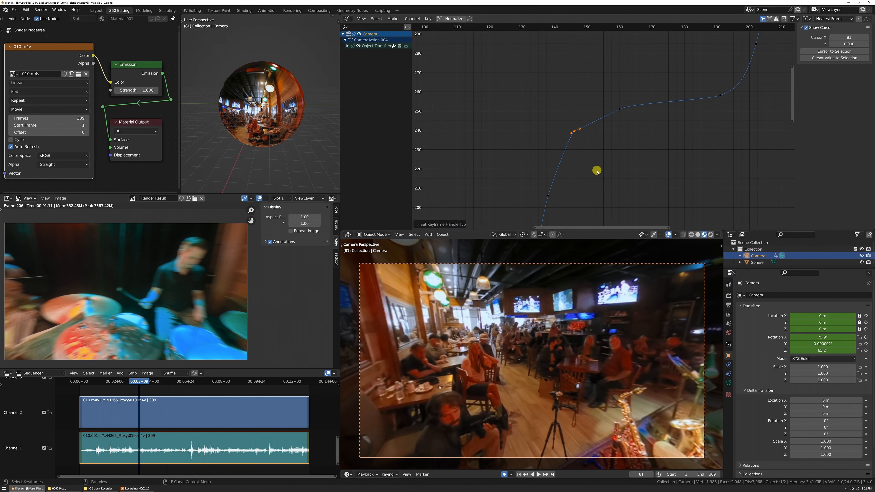
key("v")
left_click(587, 160)
Change the handle type of the Z rotation keyframe near frame 160 to flatten the curve there
scroll(616, 159, "down", 4)
key("v")
left_click(637, 158)
scroll(639, 165, "down", 4)
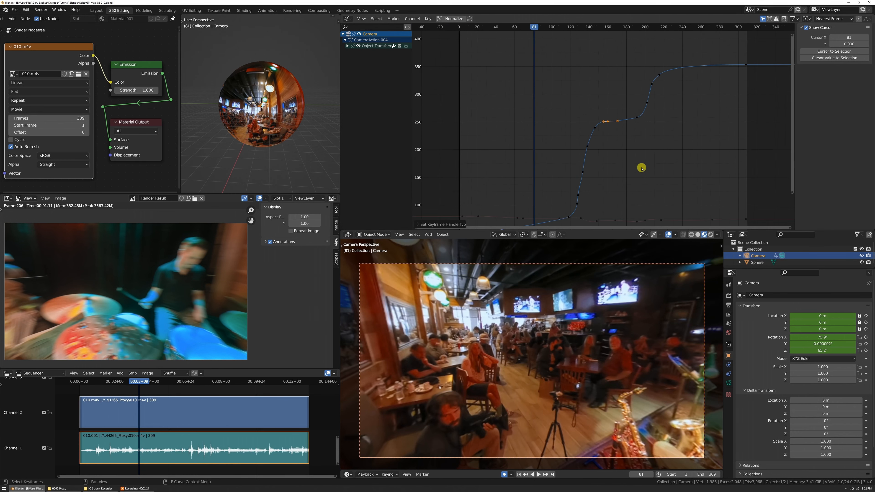
scroll(631, 123, "down", 2)
Delete stray keyframes from the camera's X rotation curve, including those near frames 131 and 148
scroll(604, 166, "up", 8)
middle_click_drag(605, 127, 674, 155)
scroll(562, 155, "up", 5)
left_click(579, 161)
key("x")
left_click(580, 141)
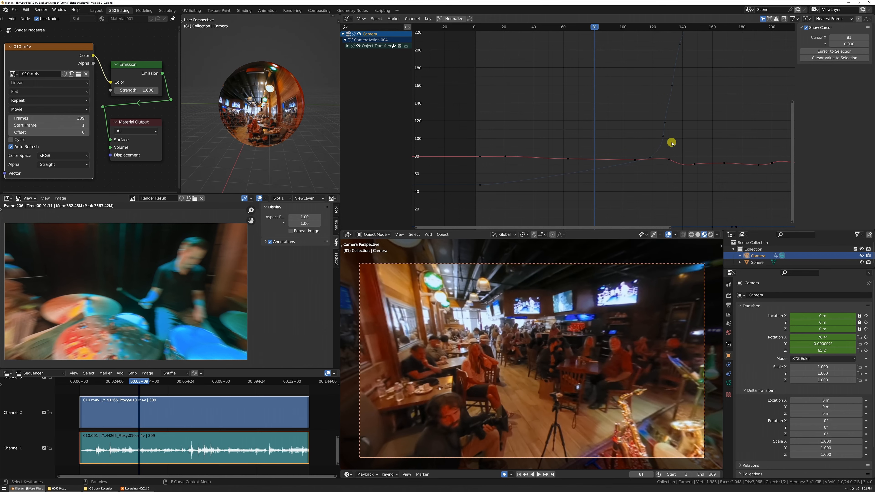
middle_click_drag(698, 142, 566, 135)
left_click(562, 157)
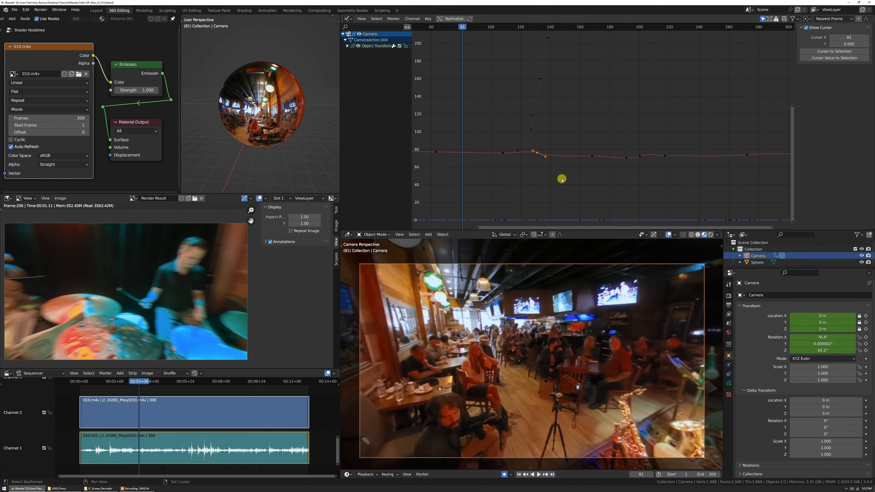
middle_click_drag(627, 111, 597, 143)
scroll(585, 145, "down", 5)
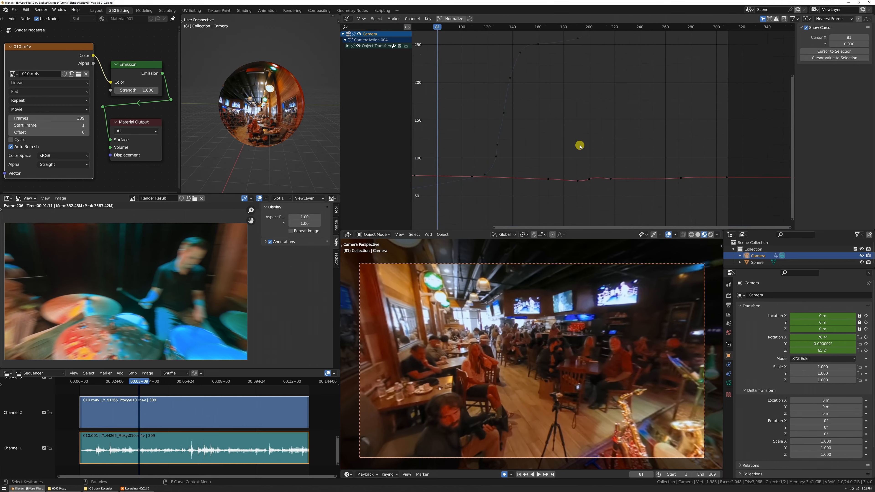
middle_click_drag(579, 161, 594, 125)
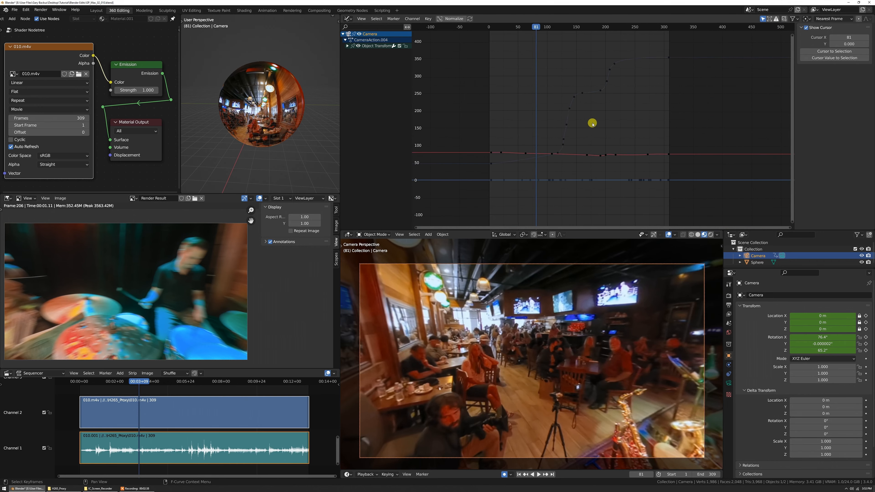
Play the shot from frame 0 through the whip pan to the drummer to review the cleaned-up camera move
scroll(592, 124, "up", 3)
left_click_drag(477, 27, 459, 28)
key("space")
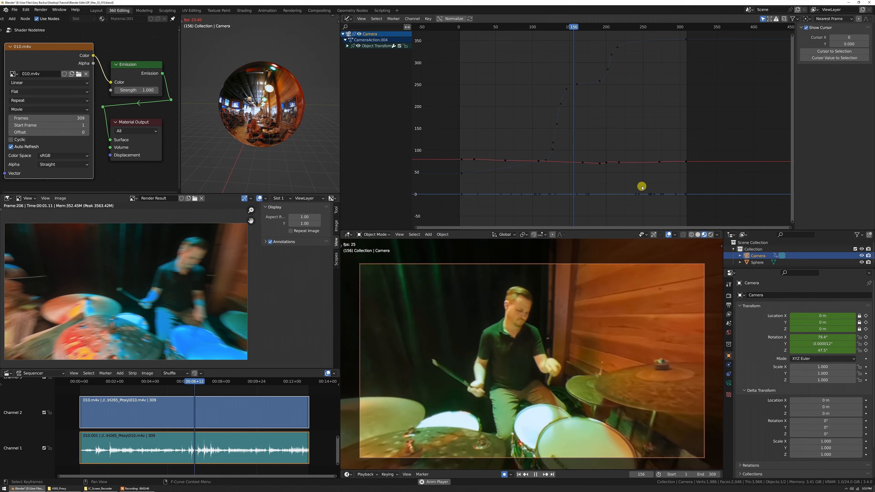
key("space")
Expand the camera's transform channels and hide the other curves so only the Z Euler Rotation curve shows
scroll(576, 168, "up", 4)
mouse_move(596, 114)
middle_mouse_down()
mouse_move(602, 157)
mouse_move(591, 116)
middle_mouse_up()
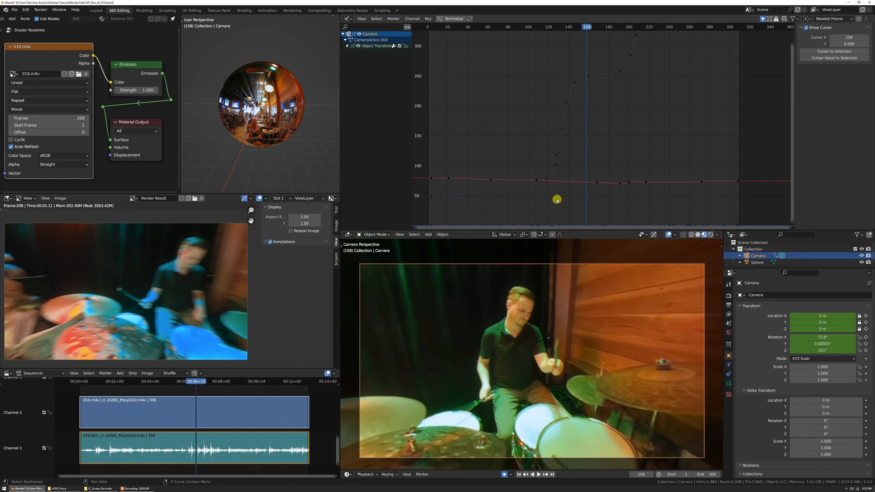
left_click(347, 45)
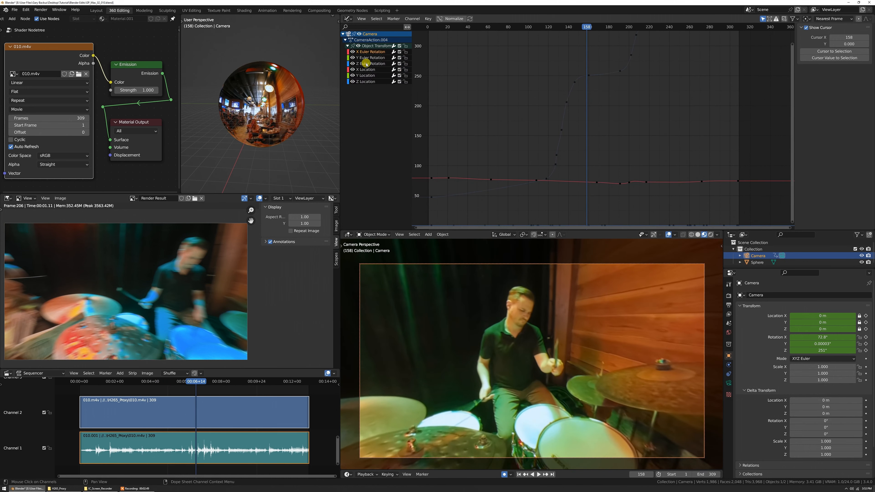
left_click(351, 58)
left_click(352, 63)
left_click(352, 52)
Scale the Z rotation keyframes between about frames 118 and 160 closer together in time, and scrub to frame 117
left_click_drag(541, 67, 600, 193)
middle_click_drag(587, 126, 588, 133)
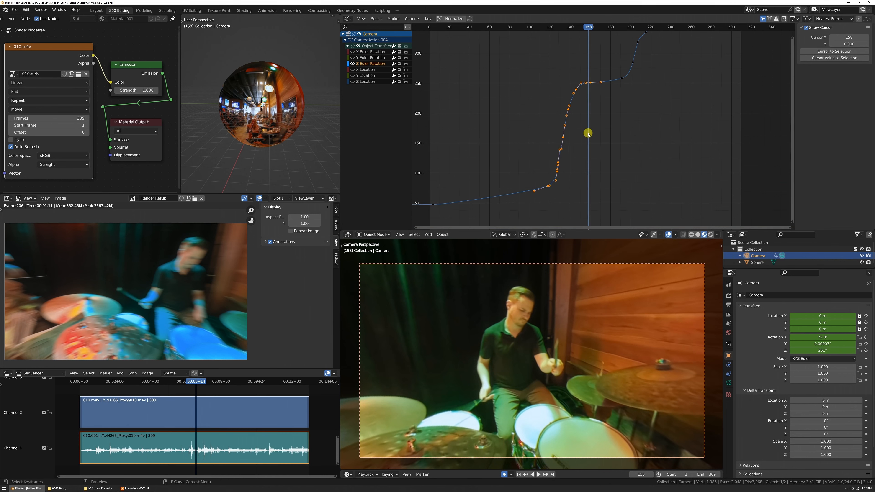
key("s")
key("x")
left_click(579, 133)
left_click(547, 27)
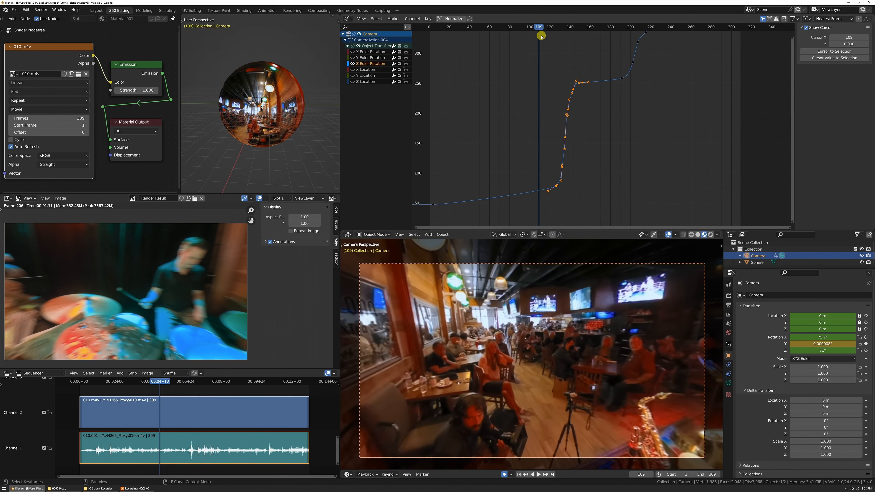
scroll(565, 162, "down", 13)
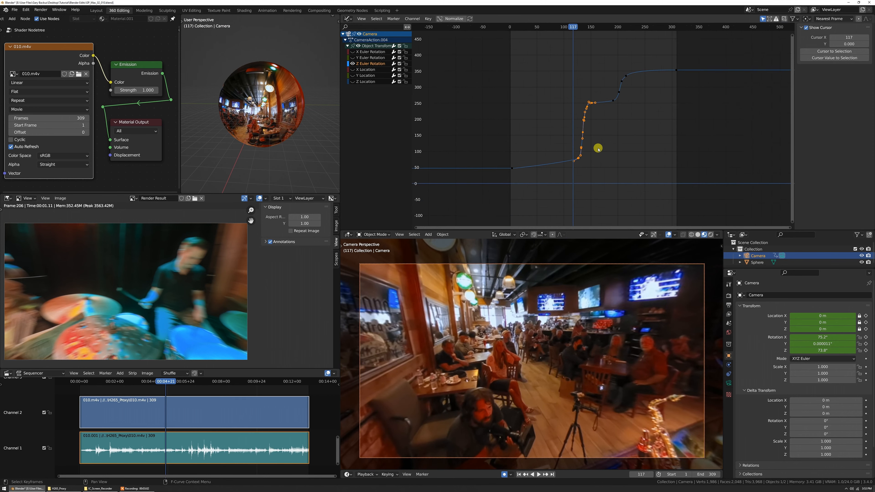
middle_click_drag(619, 135, 607, 139)
scroll(607, 139, "up", 5)
left_click(544, 80)
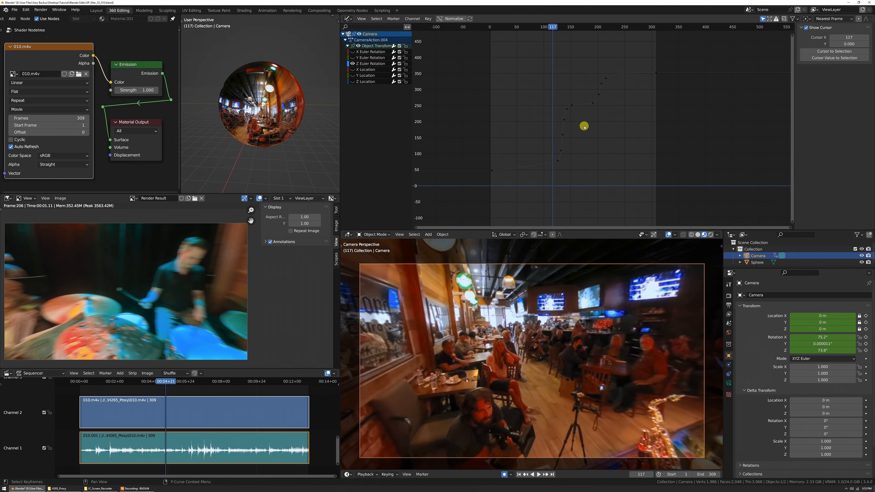
scroll(586, 128, "up", 2)
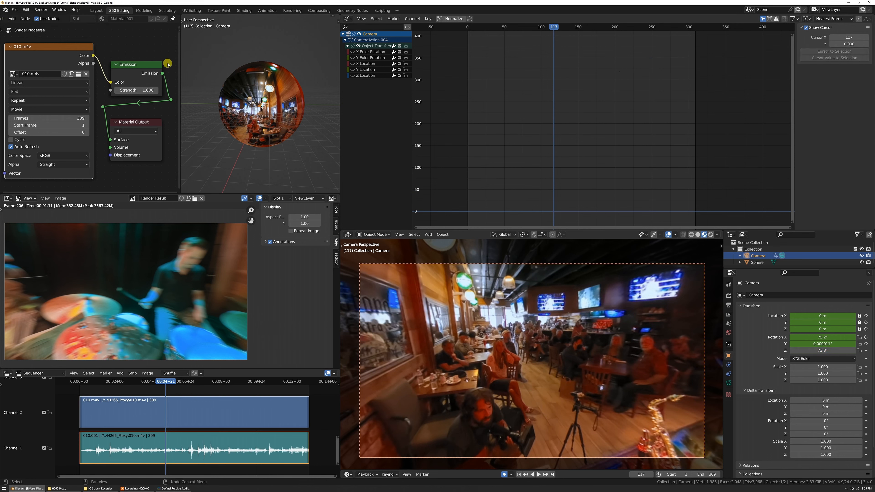
Save the project, and save it again under the name GP_Max_02_003.blend in the Blender Edits folder
key("ctrl+s")
left_click(15, 10)
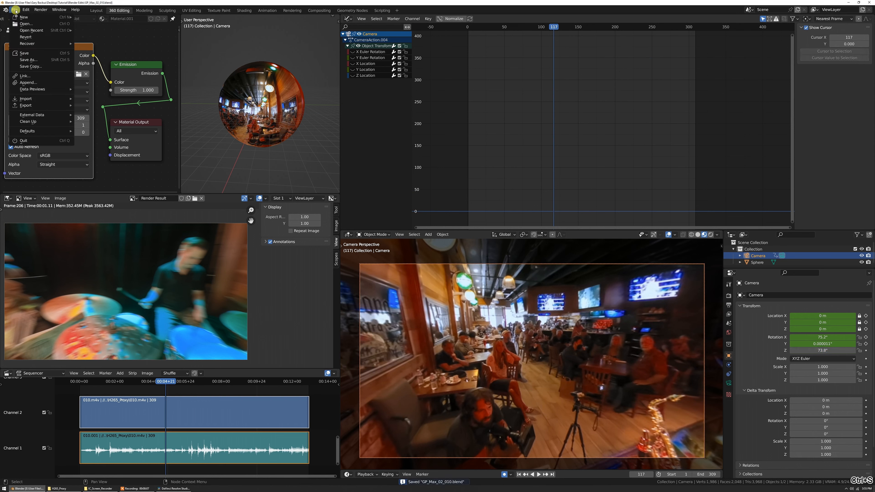
left_click(29, 60)
left_click(357, 352)
left_click_drag(346, 354, 329, 357)
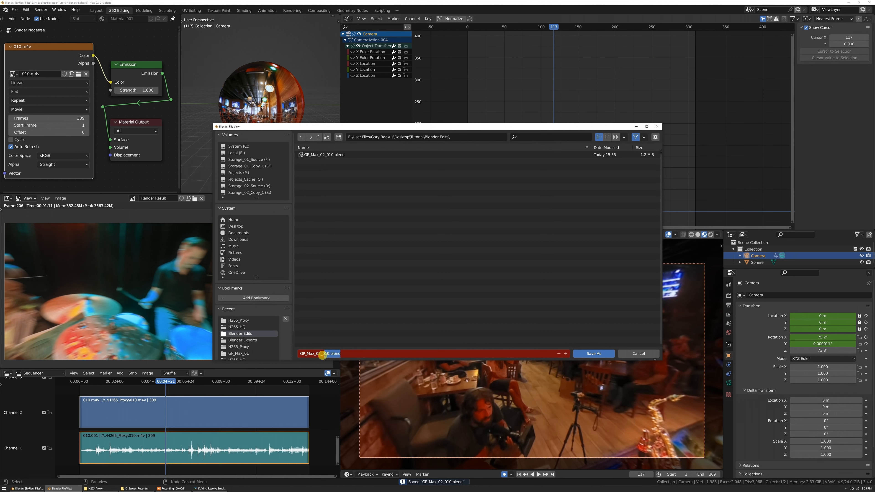
key("Return")
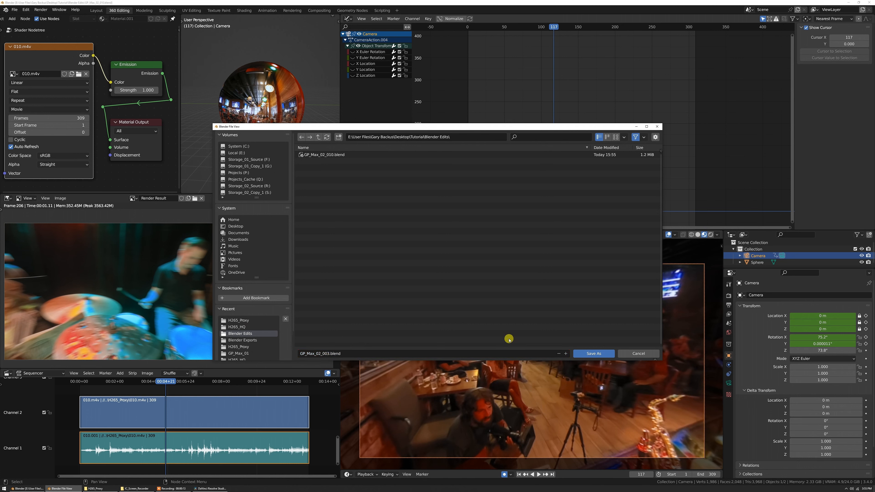
left_click(596, 354)
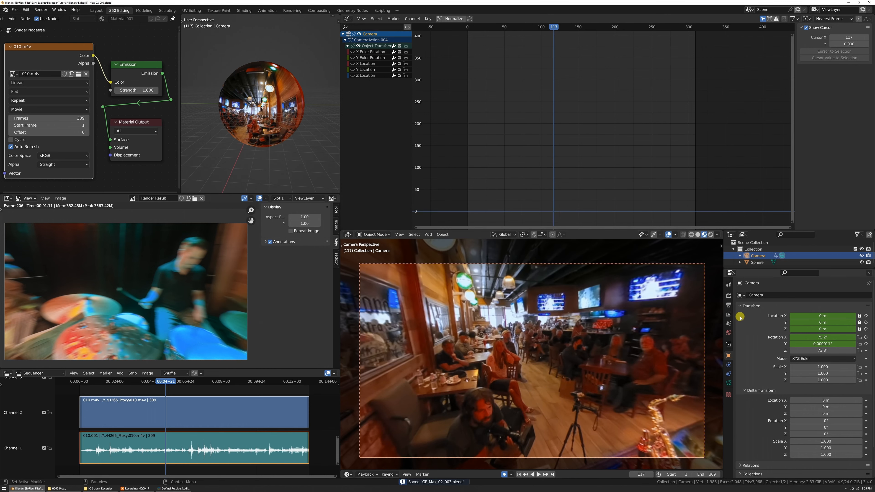
Set the render output file name to 003 in the Blender Exports folder
left_click(729, 305)
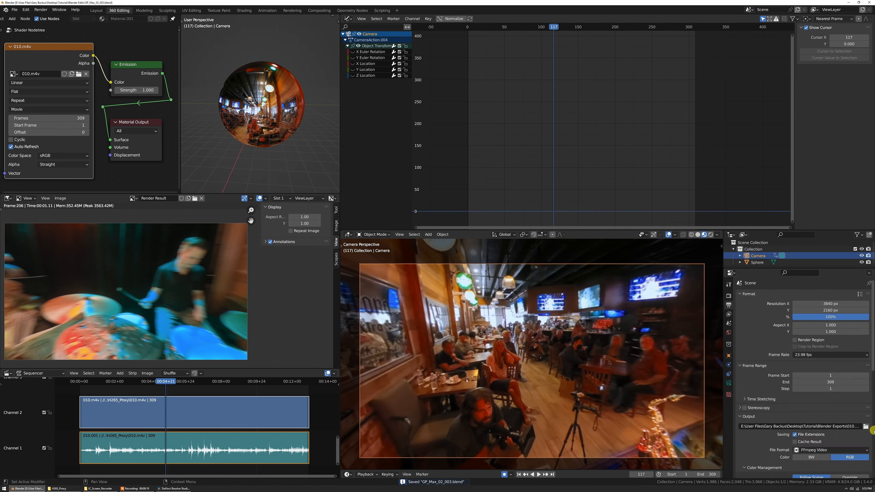
left_click(865, 427)
left_click(310, 353)
type("003")
key("Return")
Delete the old strips from the sequencer and place 003.m4v from the H265_Proxy folder at the start of the timeline
left_click_drag(193, 390, 200, 462)
key("Delete")
left_click(72, 489)
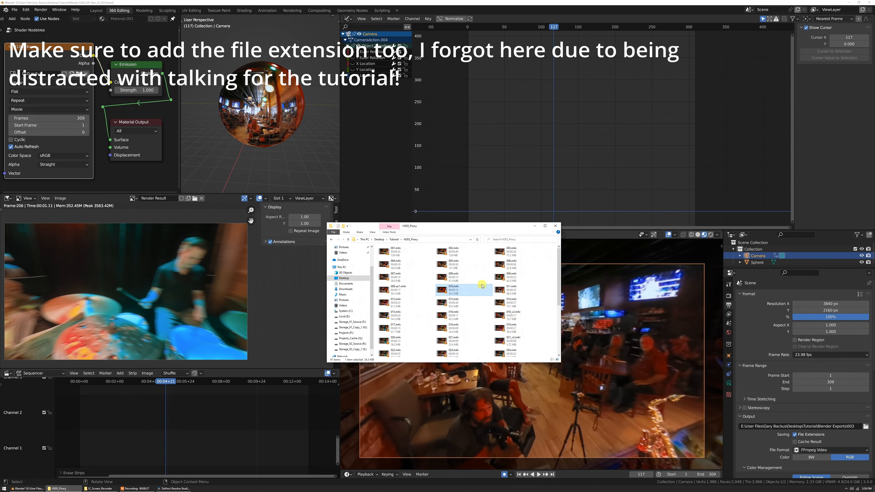
left_click(413, 262)
left_click(530, 251)
left_click_drag(529, 251, 114, 448)
left_click_drag(131, 416, 114, 416)
Set the scene's end frame to 710 to leave room past the end of the new clip
scroll(207, 417, "down", 4)
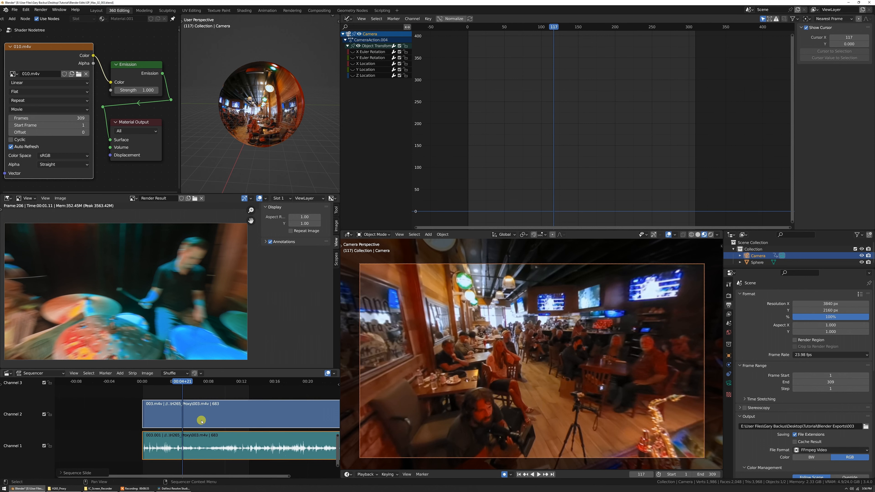
middle_click_drag(253, 416, 190, 416)
scroll(178, 419, "up", 2)
scroll(178, 418, "down", 1)
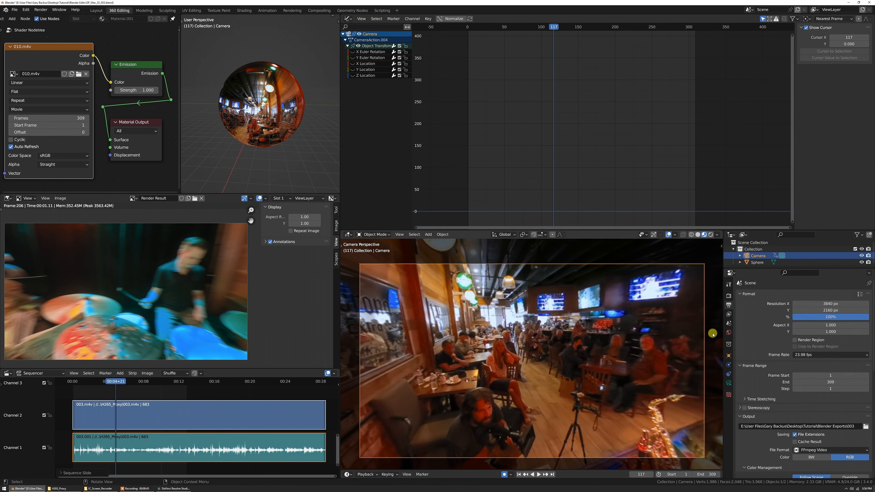
left_click(828, 382)
type("710")
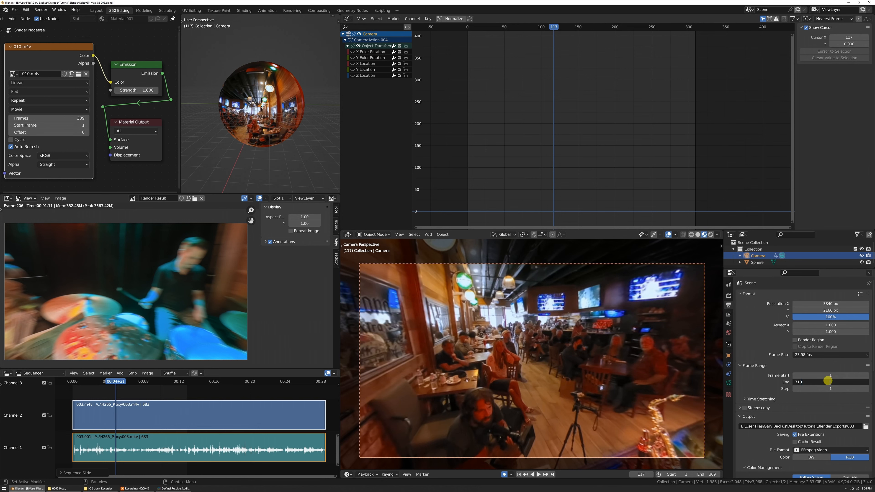
key("Return")
middle_click_drag(260, 398, 255, 400)
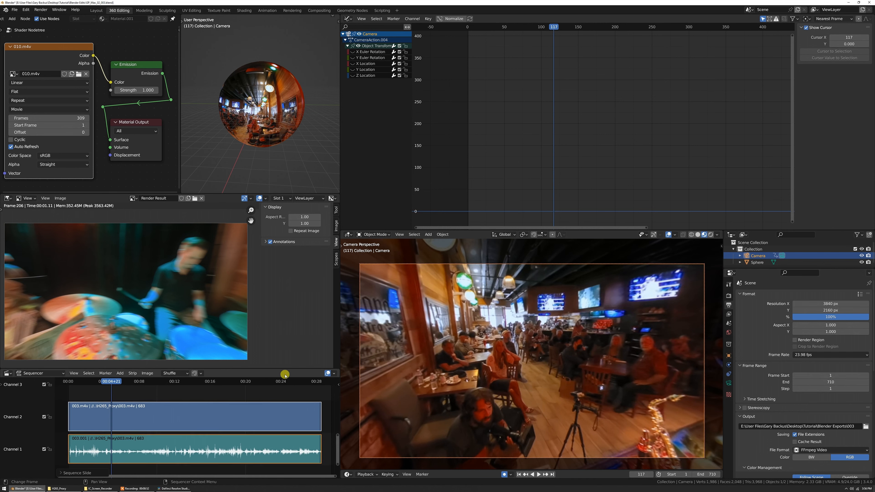
Load 003.m4v into the sphere's image texture node with a length of 683 frames, and save the project
left_click(80, 74)
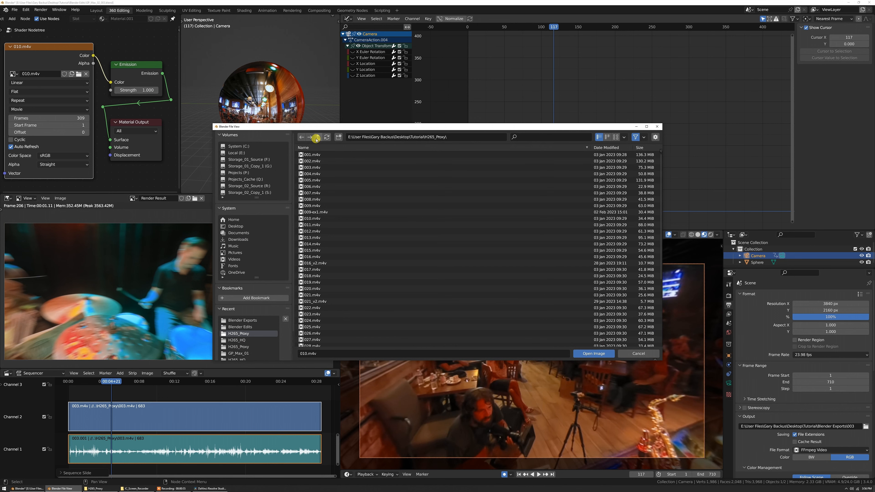
left_click(314, 168)
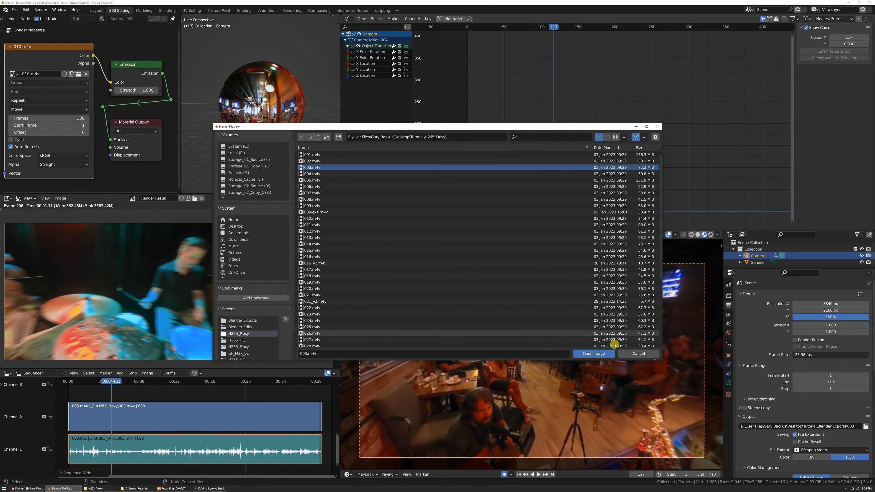
left_click(601, 355)
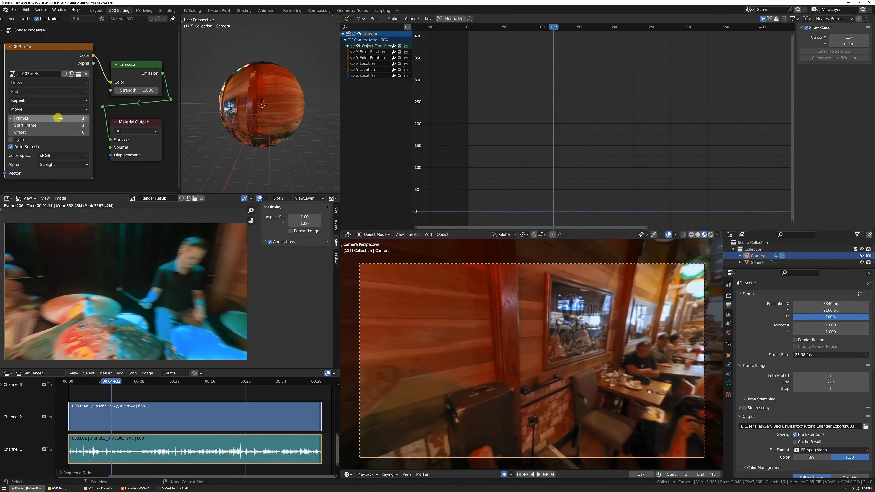
key("Return")
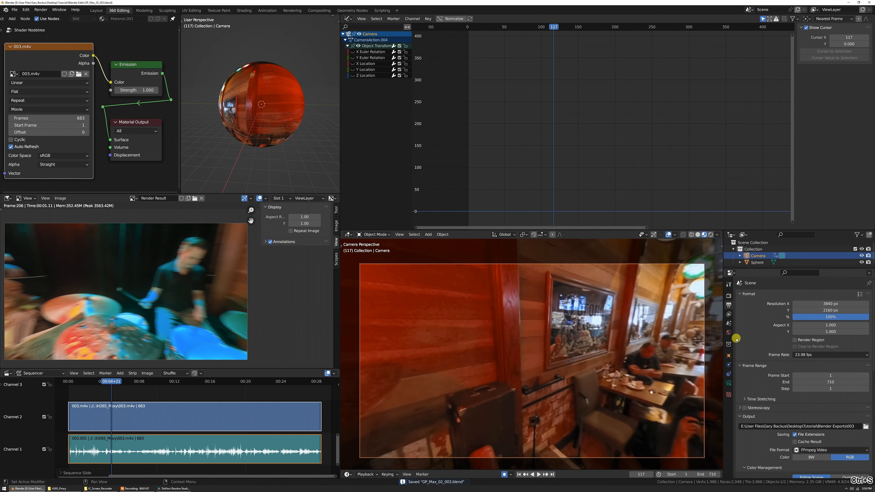
Clear the camera's rotation and location keyframes and set its X rotation to 90°
left_click(757, 262)
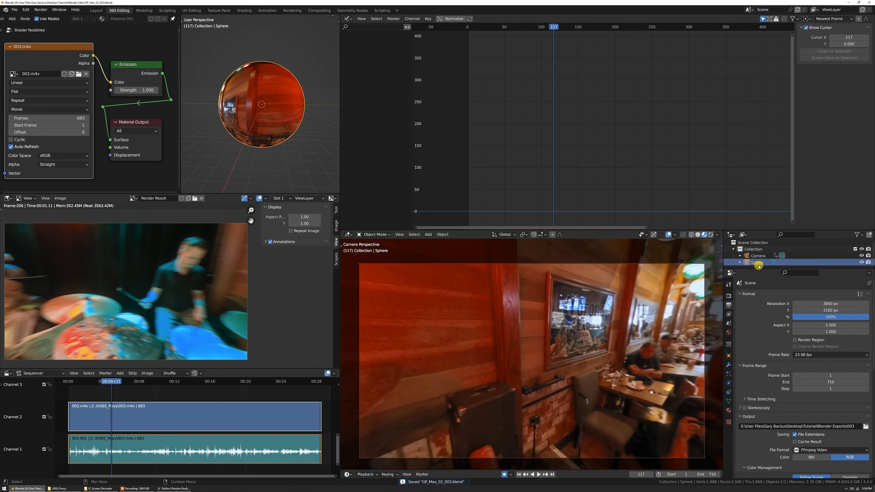
left_click(728, 357)
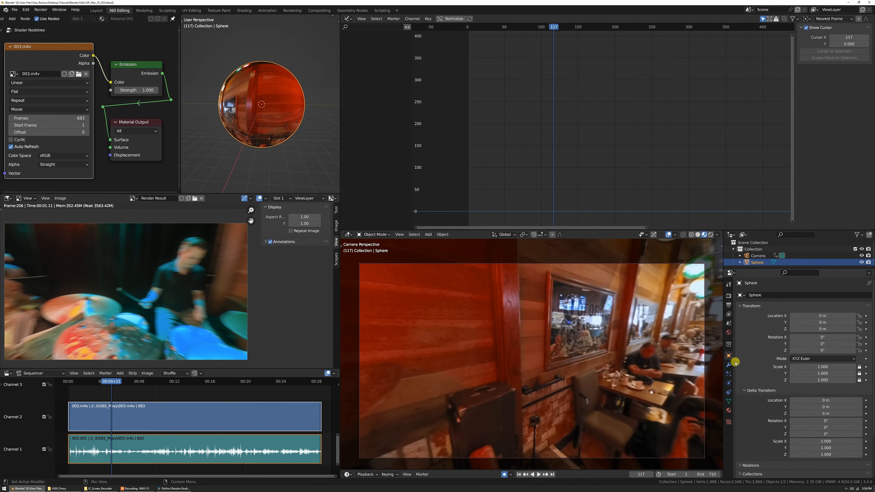
left_click(757, 256)
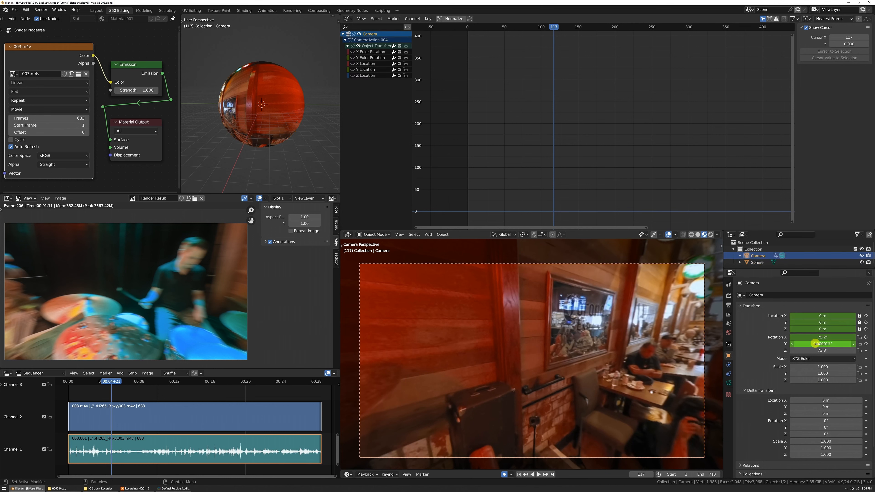
right_click(817, 343)
left_click(798, 344)
right_click(826, 329)
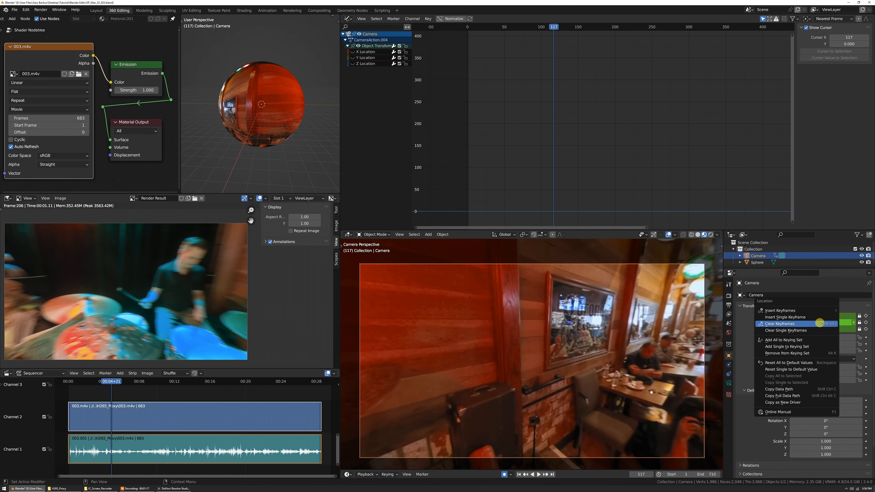
left_click(829, 337)
left_click(833, 334)
type("9")
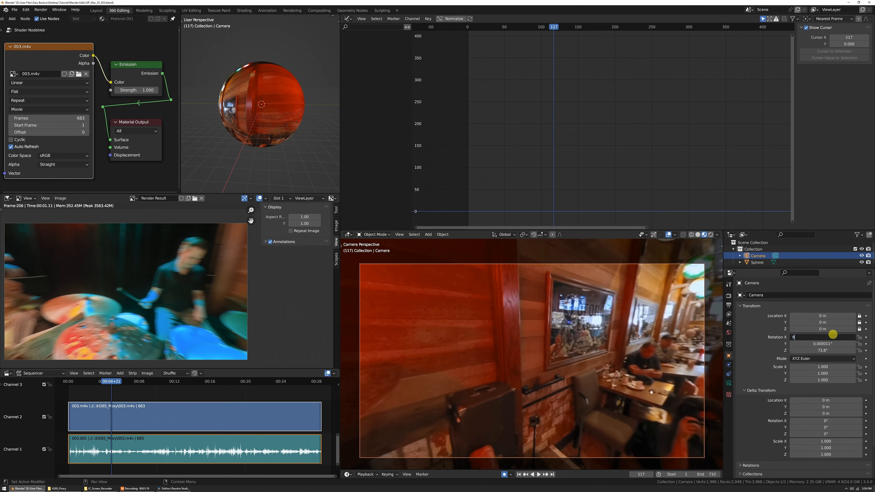
type("0")
key("Return")
Turn off auto keying and delete the camera keyframes inserted at frame 117 while reframing the view
middle_click_drag(590, 341, 635, 360)
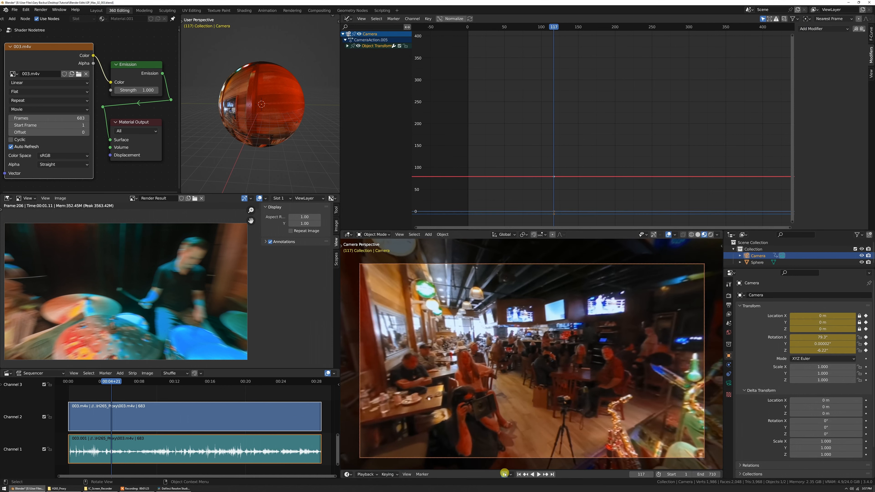
key("x")
left_click(585, 159)
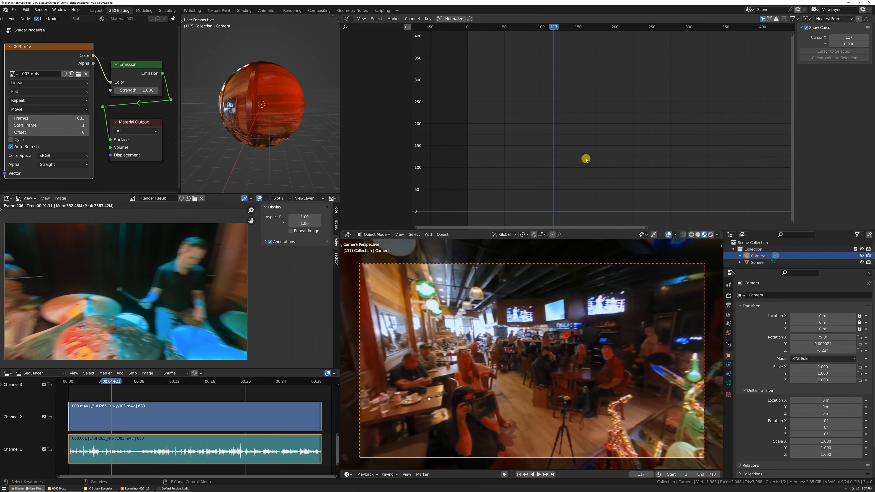
Go to frame 1 and aim the camera at the band beside the red neon sign
left_click_drag(531, 28, 468, 28)
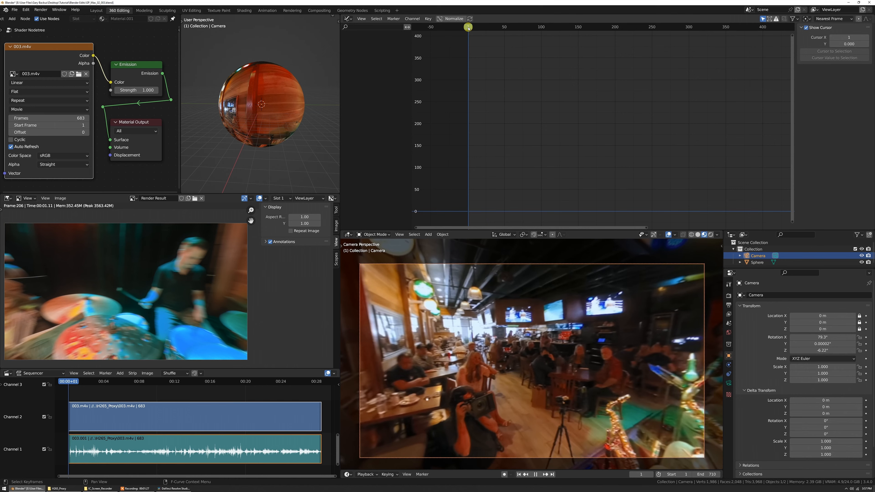
middle_click_drag(534, 321, 568, 368)
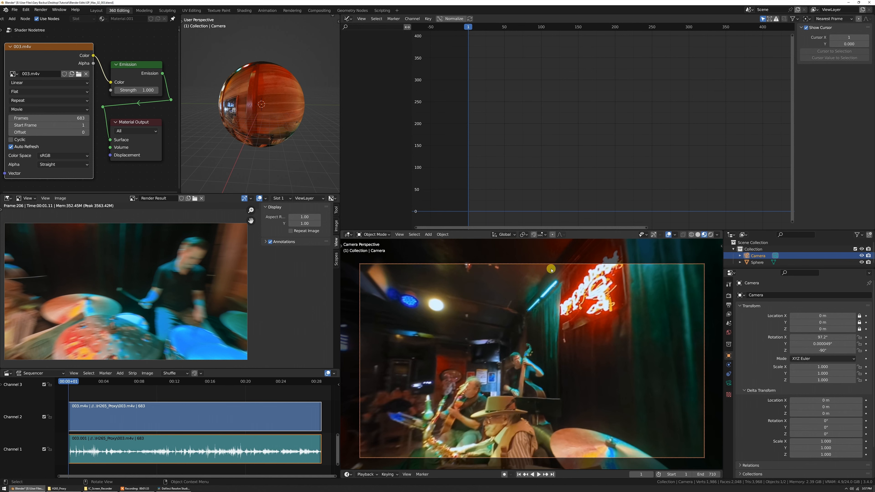
middle_click_drag(556, 294, 557, 287)
middle_click_drag(533, 330, 544, 331)
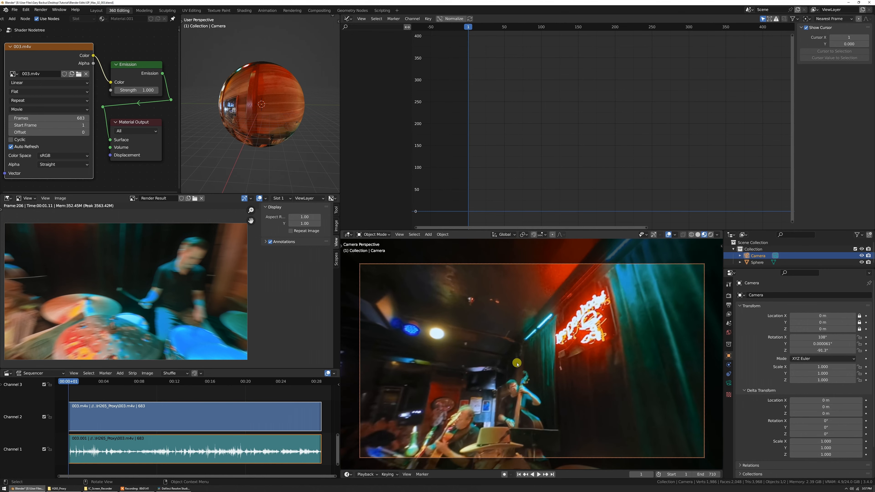
middle_click_drag(534, 346, 533, 347)
Try shifting the sphere off-centre while reframing the band, and reset its X, Y and Z location to 0
left_click_drag(250, 107, 250, 124)
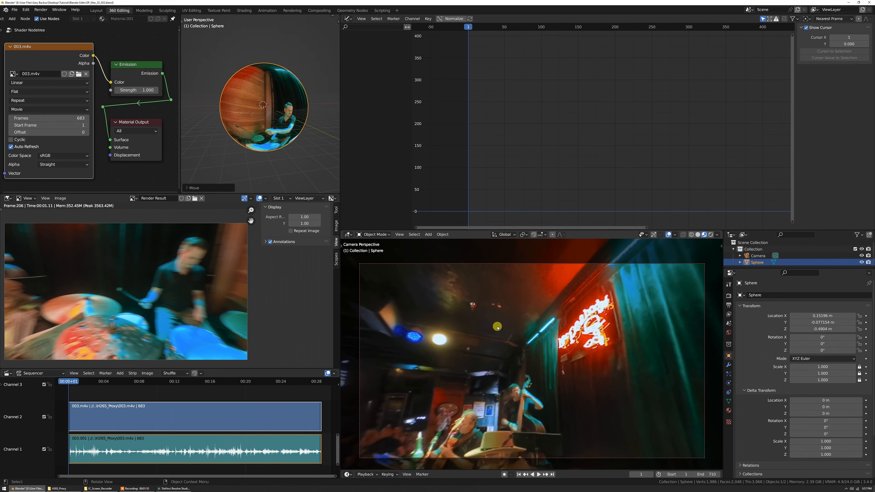
middle_click_drag(515, 374, 521, 383)
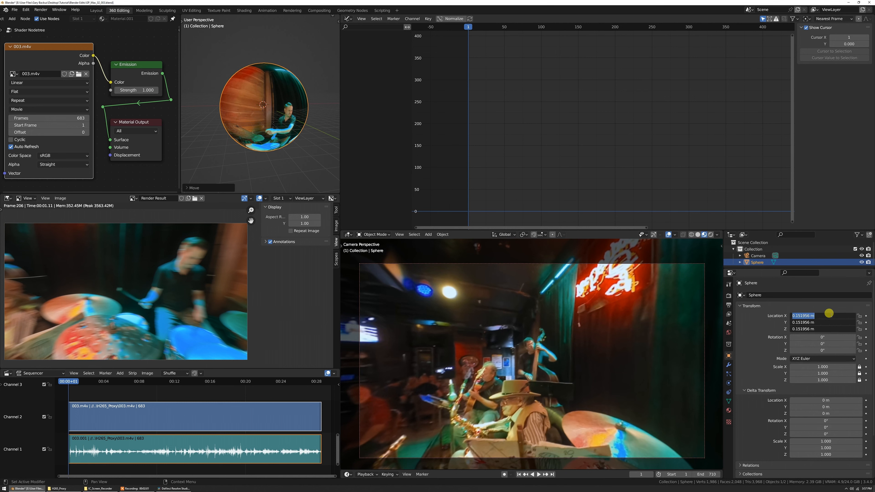
type("0")
key("Return")
middle_click_drag(273, 164, 290, 149)
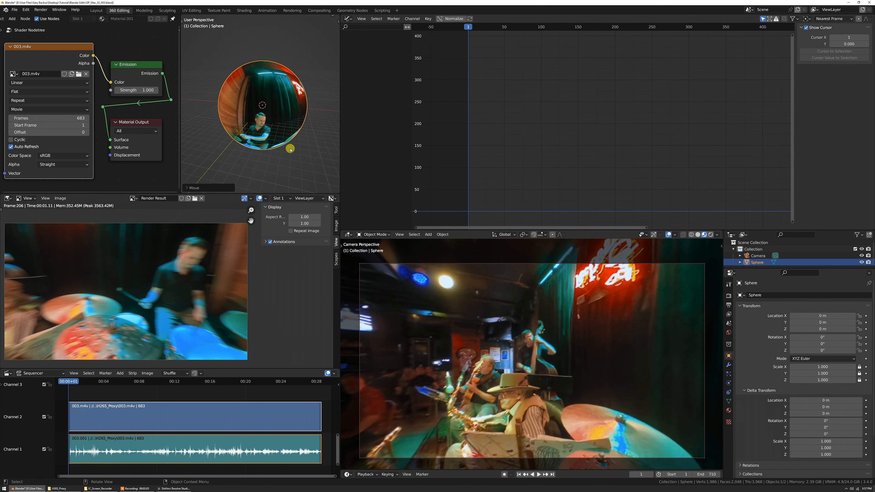
scroll(290, 149, "up", 2)
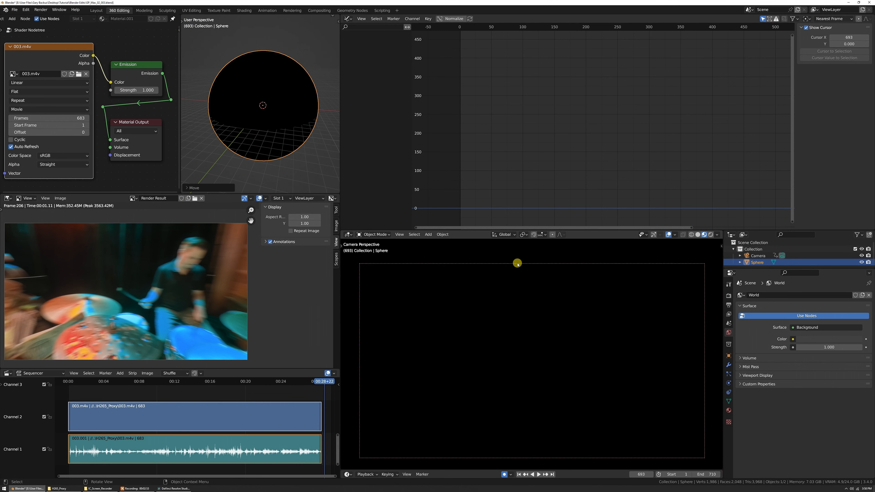
Select the camera with its recorded animation curves and set the scene's end frame to 683
left_click(758, 255)
key("Home")
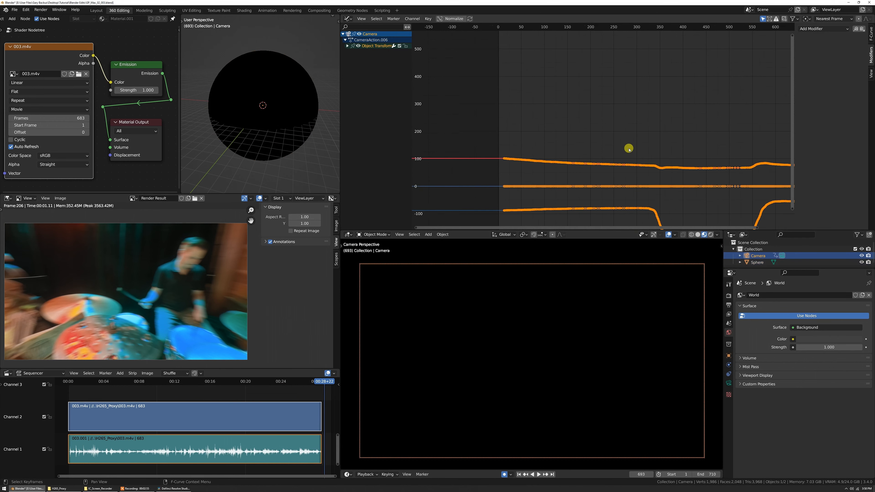
scroll(589, 113, "down", 2)
mouse_move(593, 109)
middle_mouse_down()
mouse_move(607, 110)
mouse_move(582, 113)
middle_mouse_up()
scroll(584, 109, "up", 1)
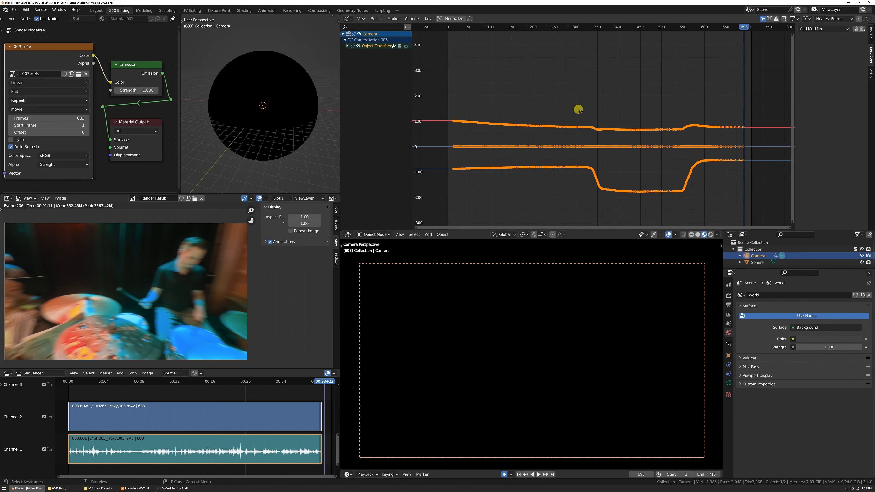
left_click(728, 306)
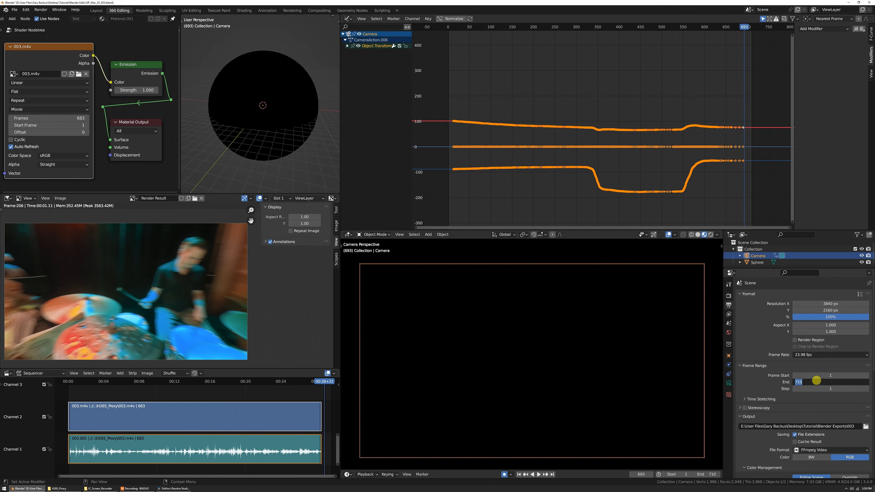
left_click(816, 380)
type("683")
key("Return")
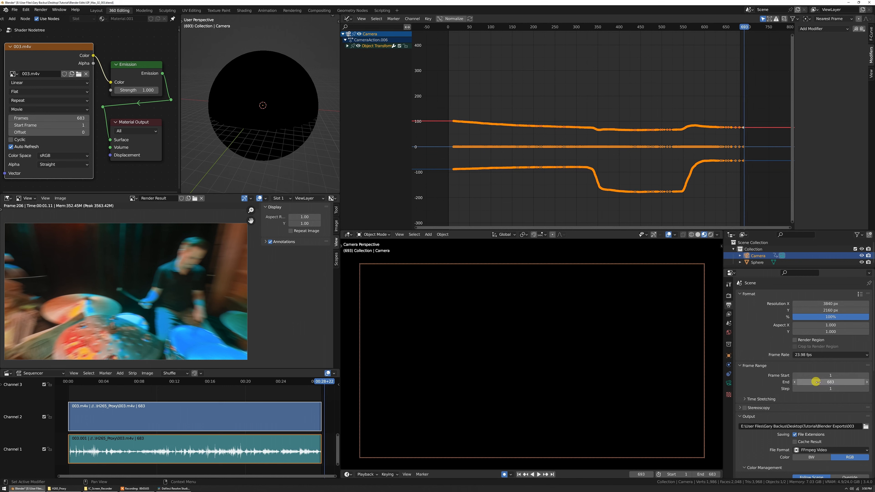
Thin out all of the camera's recorded keyframes with Decimate Keyframes
left_click(428, 19)
left_click(483, 140)
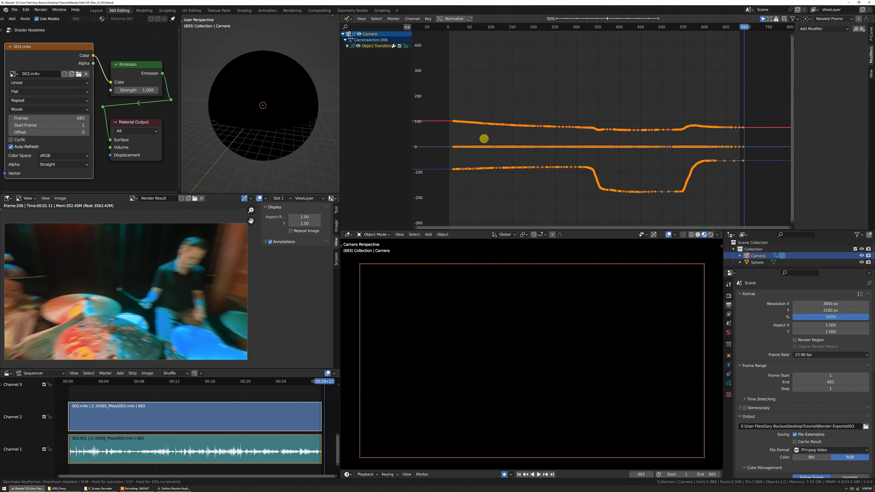
left_click(528, 142)
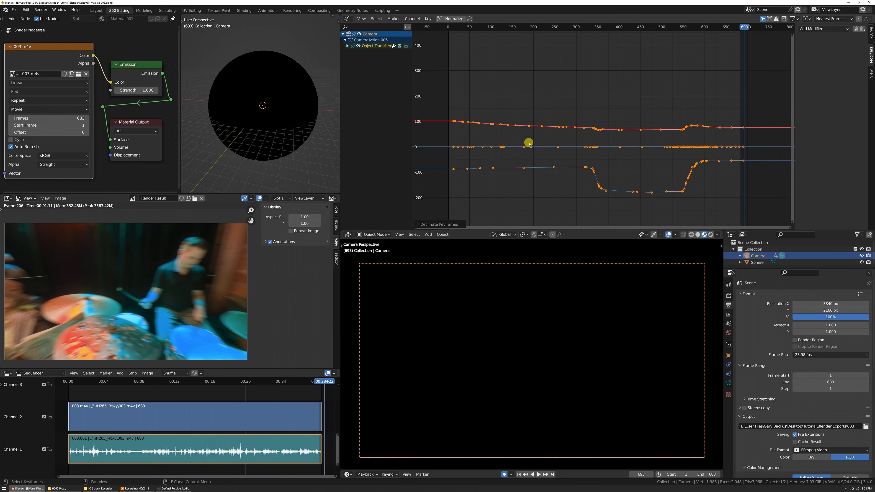
Clean up the Z rotation curve around frame 580 by deleting surplus keyframes and setting the handle type to Auto Clamped
left_click(648, 168)
scroll(707, 169, "up", 7)
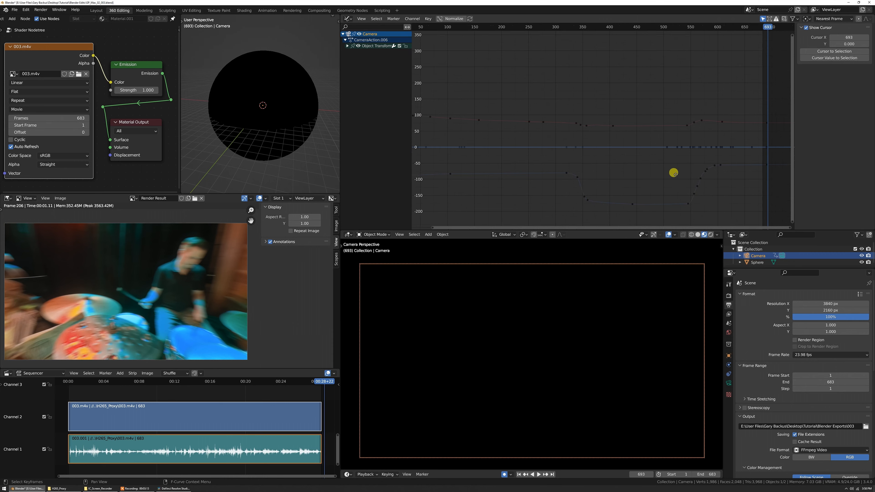
left_click(599, 157)
key("v")
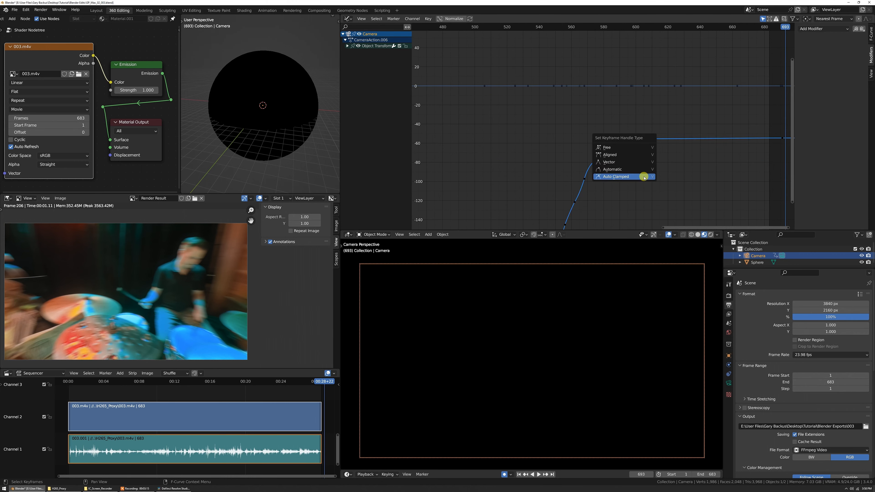
key("x")
left_click(634, 175)
Delete a surplus keyframe on the X rotation curve's dip near frame 346 and change the handle type there
scroll(615, 167, "down", 7)
middle_click_drag(518, 165, 677, 157)
scroll(593, 146, "down", 6)
middle_click_drag(564, 152, 596, 176)
middle_click_drag(515, 111, 496, 162)
scroll(580, 165, "up", 12)
key("x")
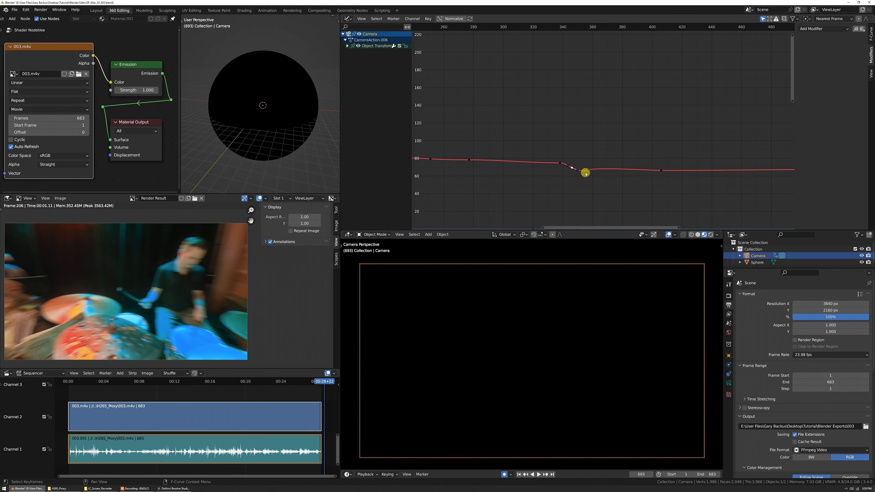
key("v")
left_click(625, 142)
Examine the X rotation curve's rise between about frames 550 and 570 and the rest of the curve back to its start
middle_click_drag(696, 129, 496, 112)
scroll(565, 117, "down", 2)
middle_click_drag(650, 112, 512, 105)
scroll(524, 127, "up", 6)
left_click_drag(529, 119, 571, 170)
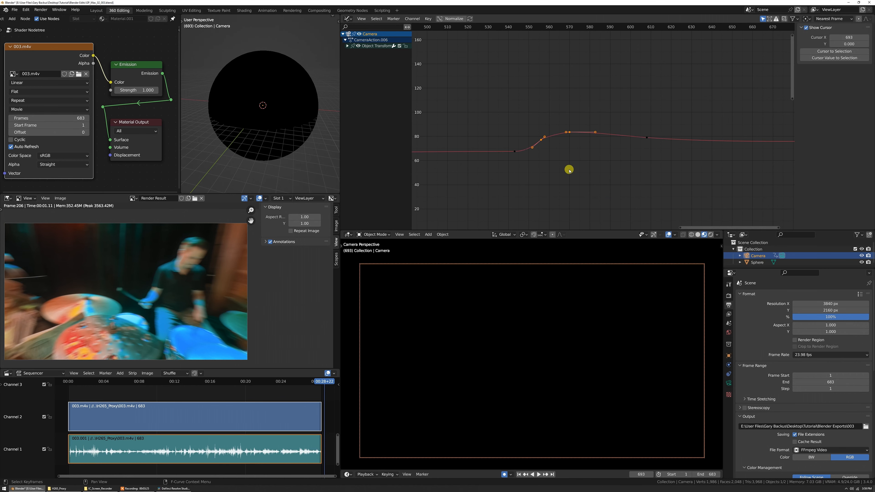
left_click_drag(530, 122, 558, 165)
scroll(468, 172, "down", 8)
middle_click_drag(459, 174, 744, 130)
scroll(604, 142, "down", 6)
middle_click_drag(504, 130, 674, 122)
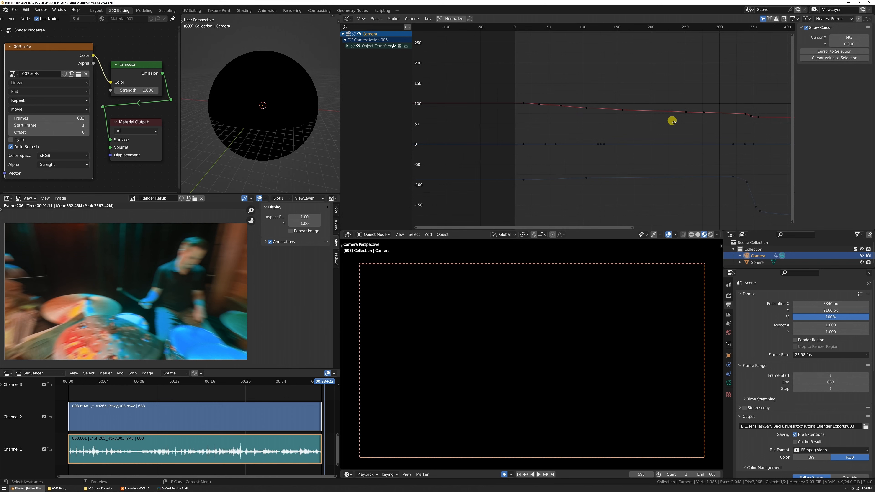
Shift the camera's first column of keyframes to just before frame 0
left_click_drag(502, 82, 532, 207)
key("g")
left_click(517, 204)
Change the handle type of the X rotation keyframes between about frames 20 and 80, and play back the camera move from frame 20
scroll(541, 136, "up", 2)
left_click_drag(504, 78, 563, 113)
key("v")
left_click(541, 116)
middle_click_drag(546, 169, 529, 135)
scroll(534, 140, "down", 3)
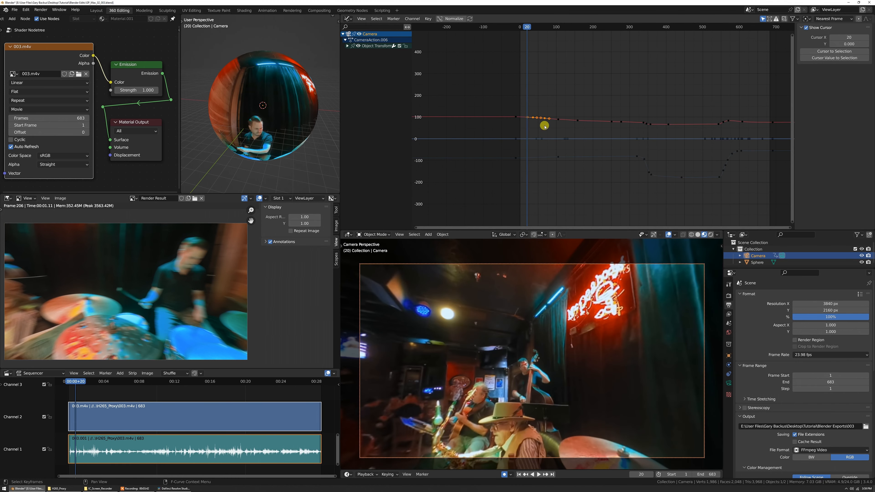
key("space")
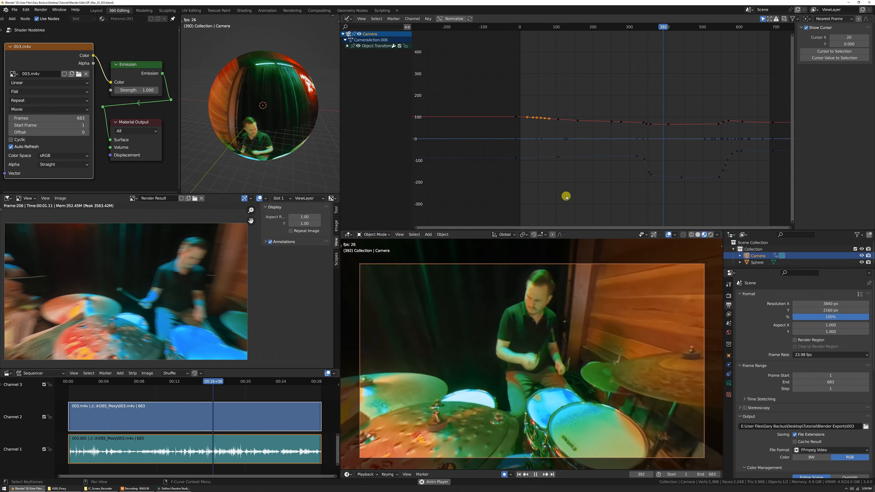
key("space")
Raise the X rotation keyframes between about frames 355 and 545 slightly, moving them along the value axis only
middle_click_drag(678, 144, 566, 185)
scroll(566, 184, "up", 6)
left_click_drag(522, 151, 639, 171)
key("g")
key("y")
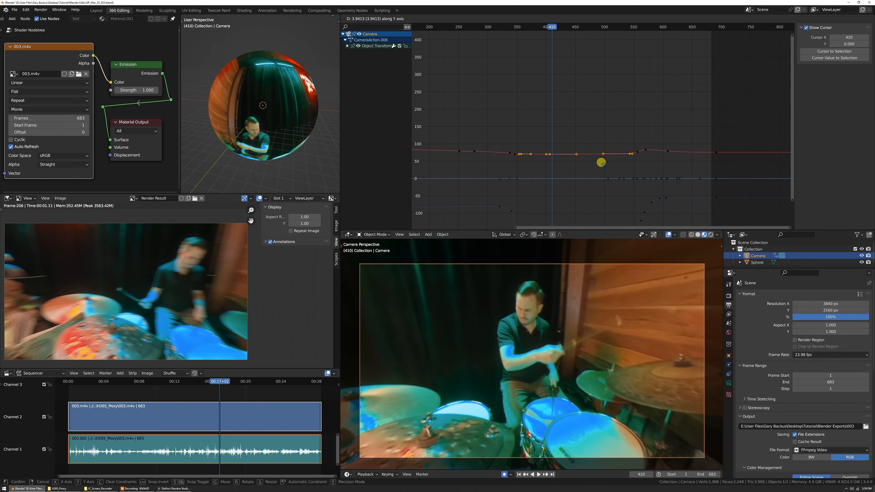
left_click(604, 164)
Delete the surplus X rotation keyframe in the small dip near frame 346
scroll(601, 160, "up", 7)
middle_click_drag(523, 170, 568, 141)
scroll(569, 141, "up", 7)
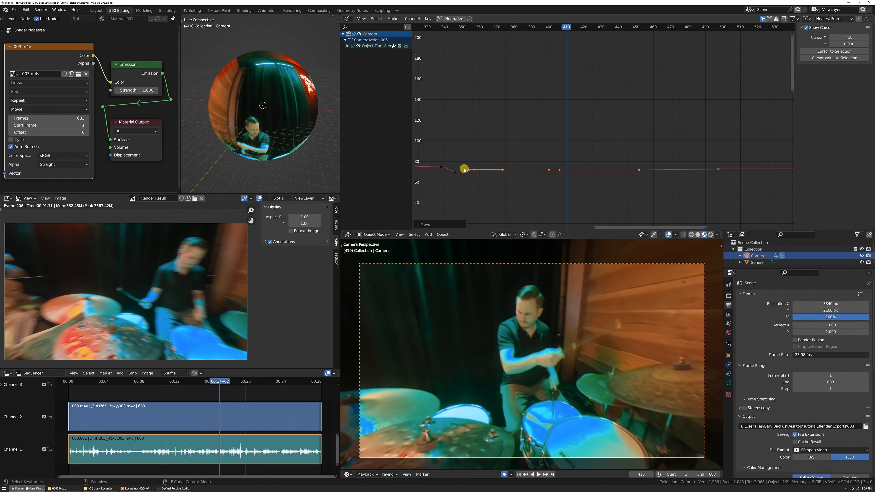
left_click(455, 171)
key("x")
left_click(477, 144)
Play back the camera move from around frame 340 to check the pan to the drummer
scroll(670, 123, "down", 7)
middle_click_drag(720, 145, 588, 140)
scroll(585, 138, "down", 1)
middle_click_drag(532, 117, 605, 110)
left_click(479, 26)
key("space")
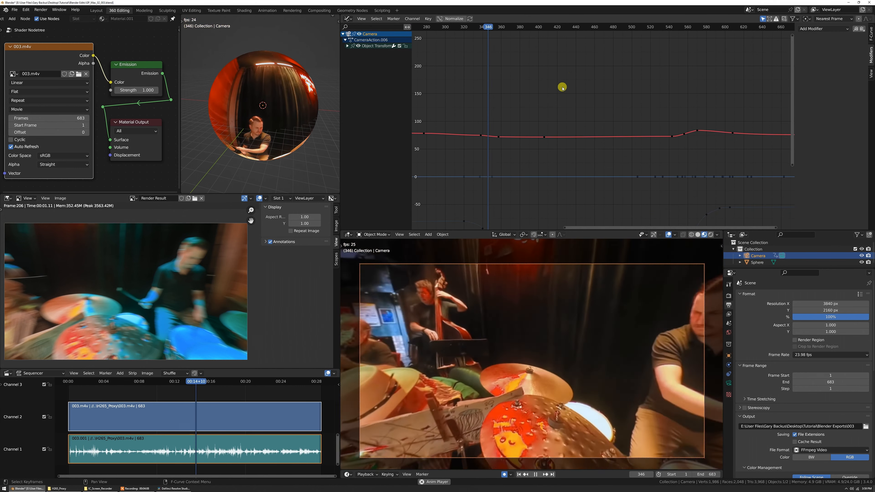
key("space")
Move the Z rotation keyframe in the middle of the steep drop near frame 348 slightly upward
scroll(536, 152, "down", 3)
middle_click_drag(537, 158, 557, 60)
scroll(540, 141, "up", 4)
left_click_drag(528, 160, 550, 142)
middle_click_drag(552, 143, 571, 141)
key("g")
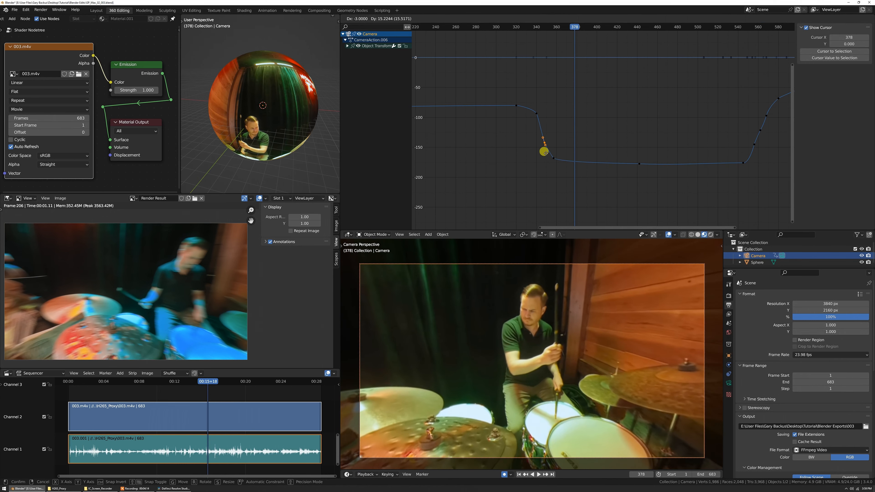
left_click(546, 153)
Change the handle type of the Z rotation keyframes on the steep drop, and play back from about frame 300
left_click(534, 111)
left_click_drag(513, 93, 551, 156)
key("v")
left_click(555, 126)
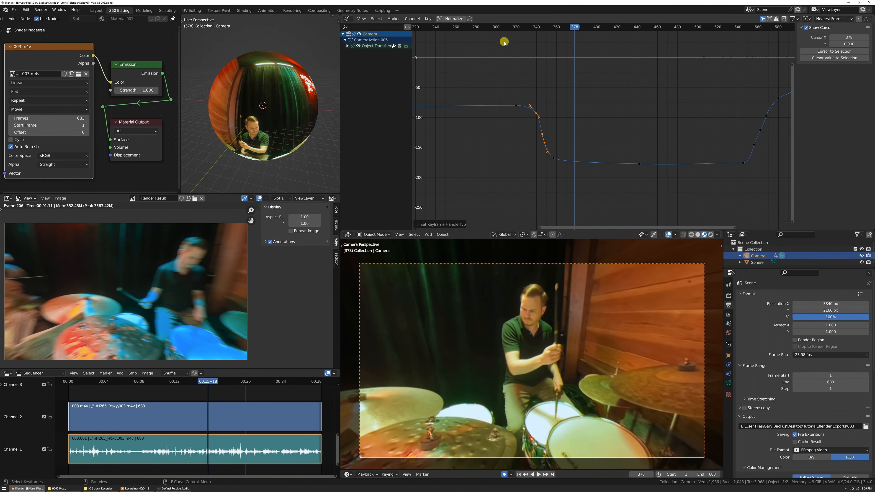
left_click(495, 26)
key("space")
key("space")
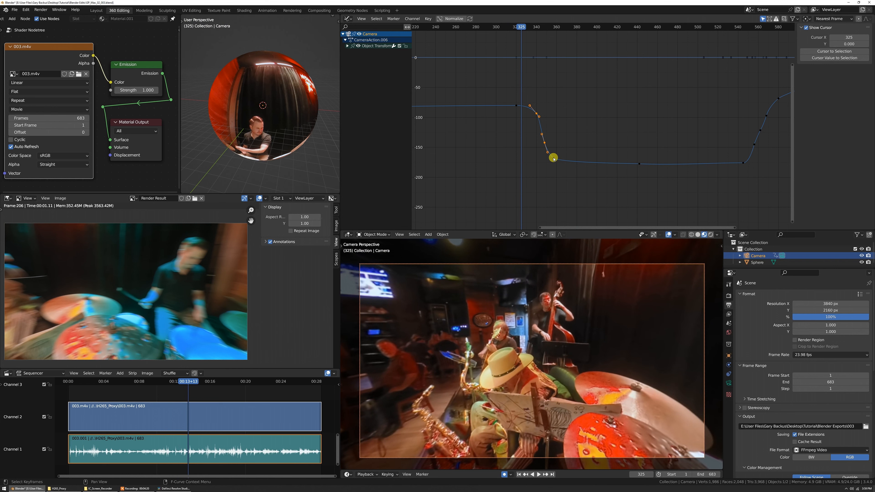
Adjust the handle type and position of the Z rotation keyframe ending the drop near frame 358, and play back the result
left_click(553, 158)
key("v")
left_click(554, 158)
key("g")
left_click(567, 148)
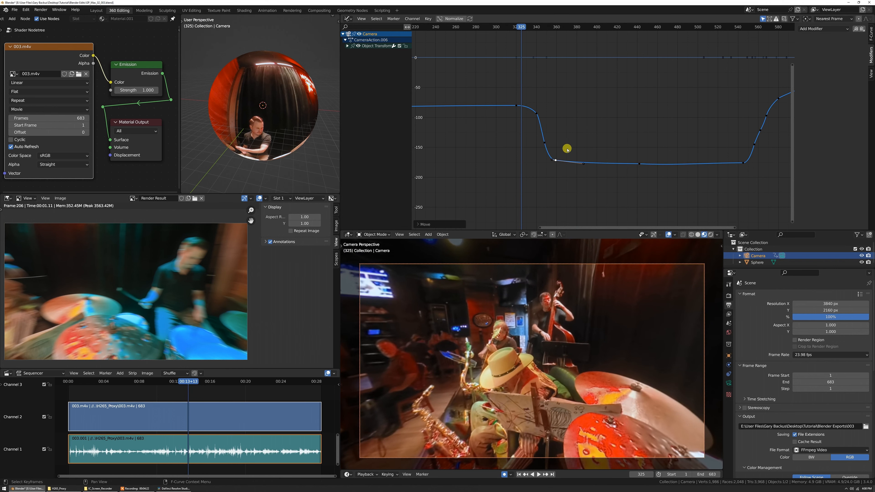
left_click(567, 149)
key("space")
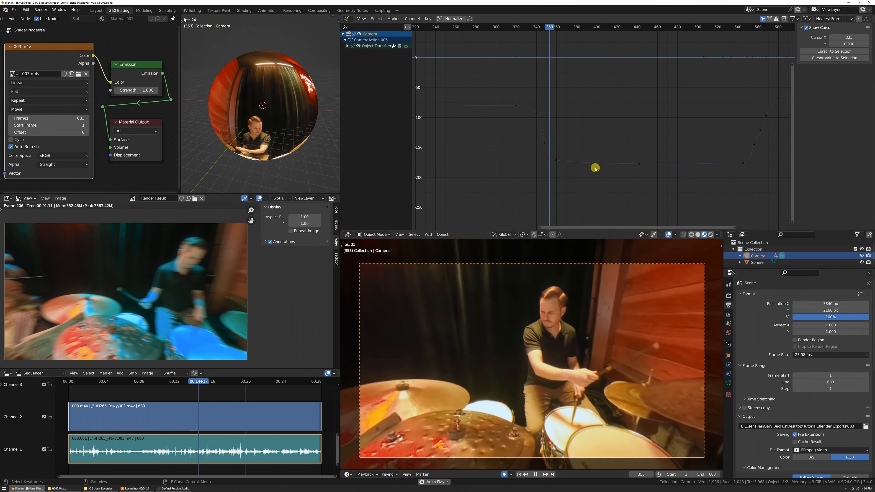
key("space")
Shift the Z rotation keyframe ending the drop about 9 frames later, rotate its handles slightly, and play back from frame 333
key("g")
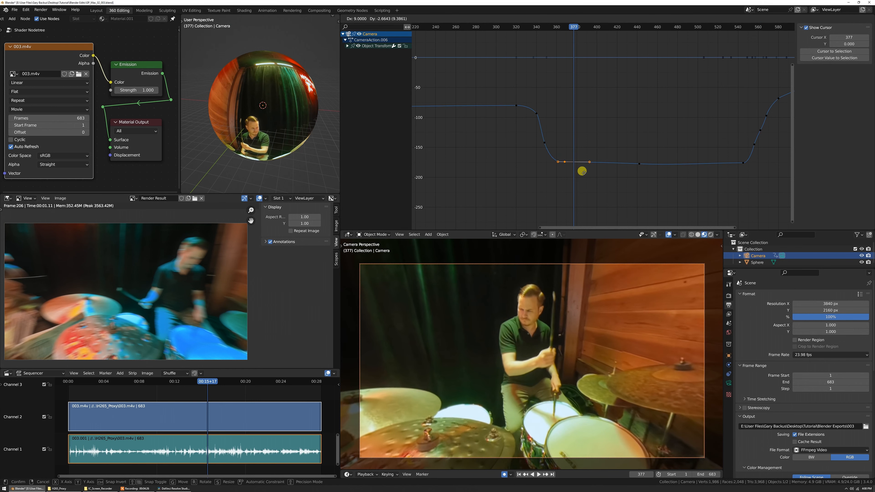
left_click(584, 172)
key("t")
key("r")
left_click(647, 142)
left_click(529, 26)
key("space")
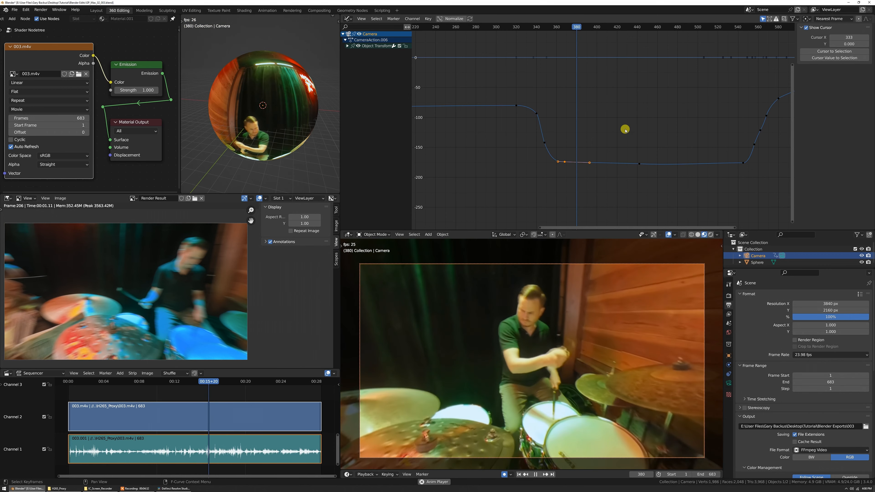
key("space")
Return the playhead to frame 0 with the camera's whole animation range in view
key("Home")
scroll(625, 166, "up", 3)
middle_click_drag(625, 166, 647, 162)
scroll(644, 154, "up", 3)
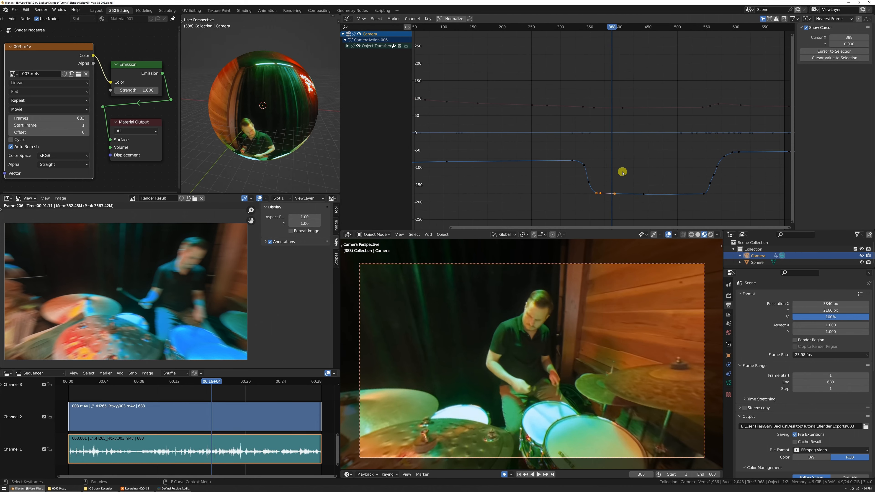
scroll(623, 162, "down", 5)
middle_click_drag(492, 60, 516, 63)
mouse_move(488, 28)
left_mouse_down()
mouse_move(528, 30)
mouse_move(481, 31)
left_mouse_up()
key("space")
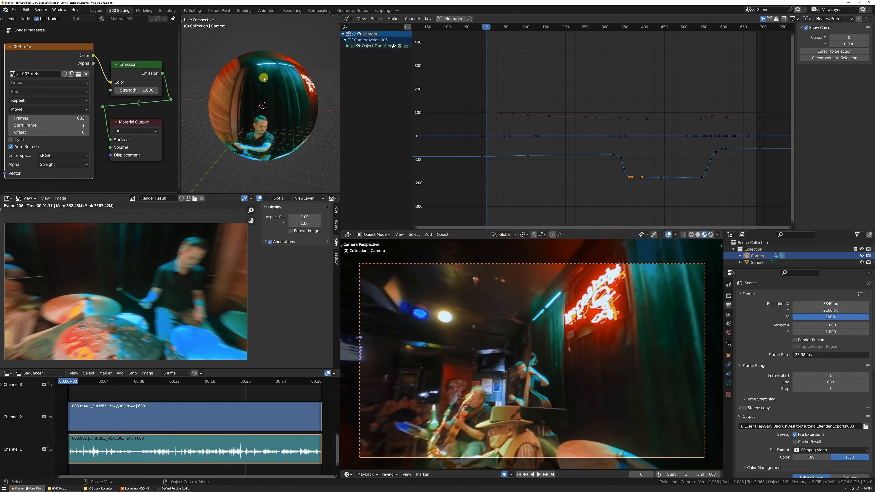
Select the sphere and move it off centre at frame 0 to about X -0.245 m, Y 0.203 m, Z -0.64 m with auto-keying
left_click(264, 79)
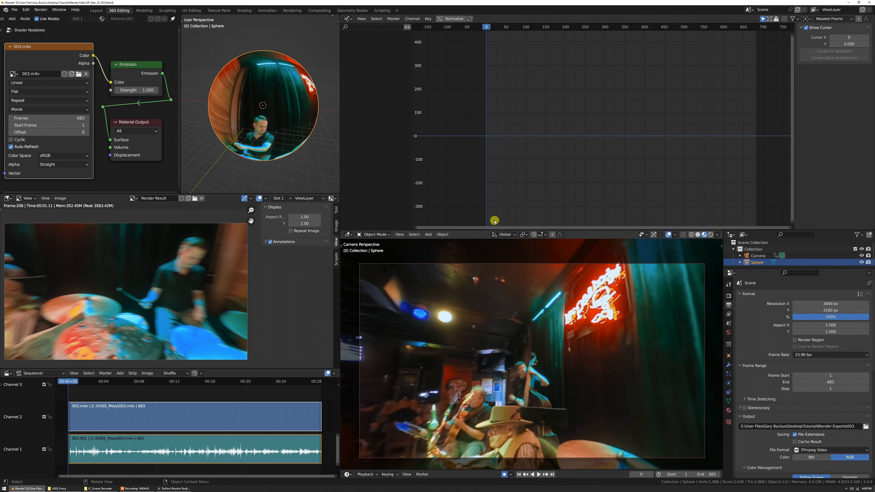
key("r")
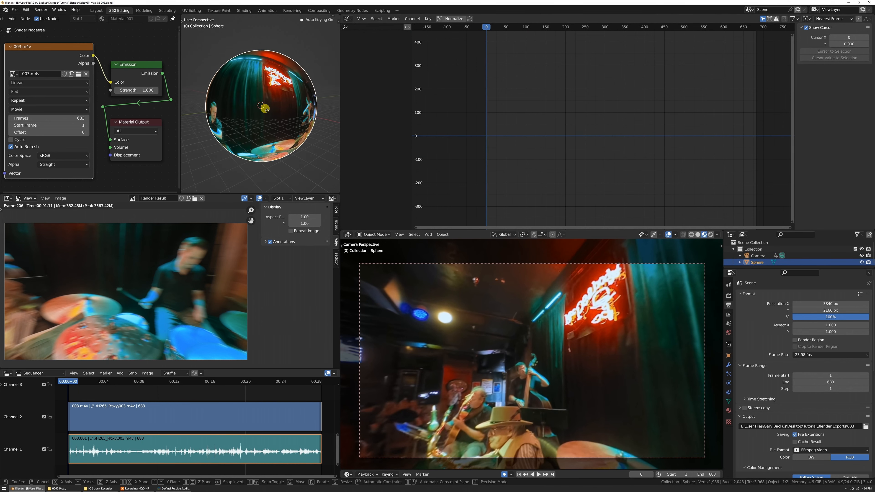
left_click(252, 103)
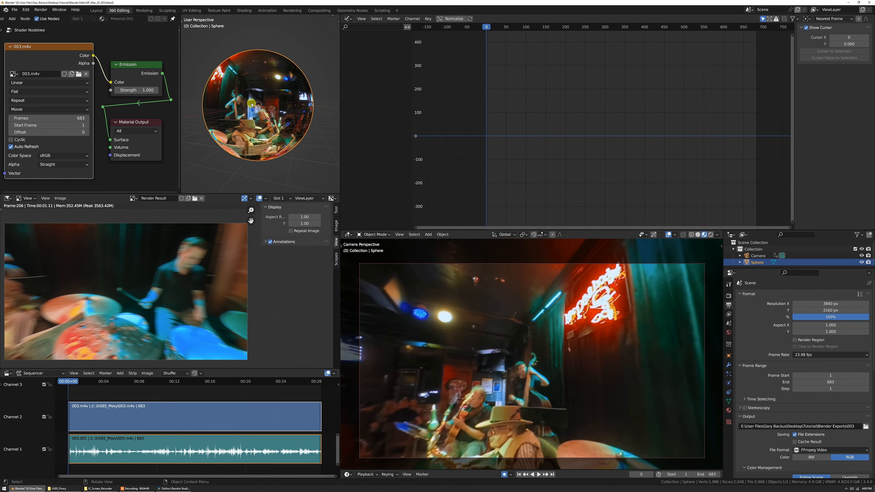
key("r")
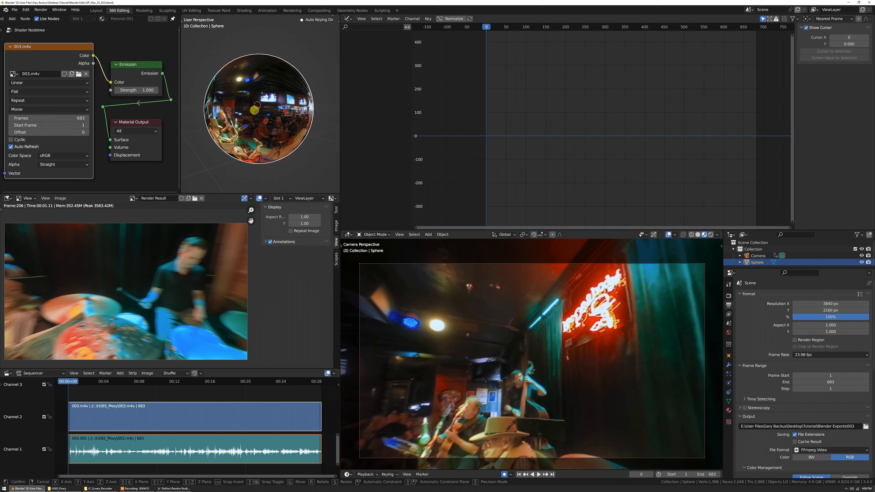
left_click(255, 112)
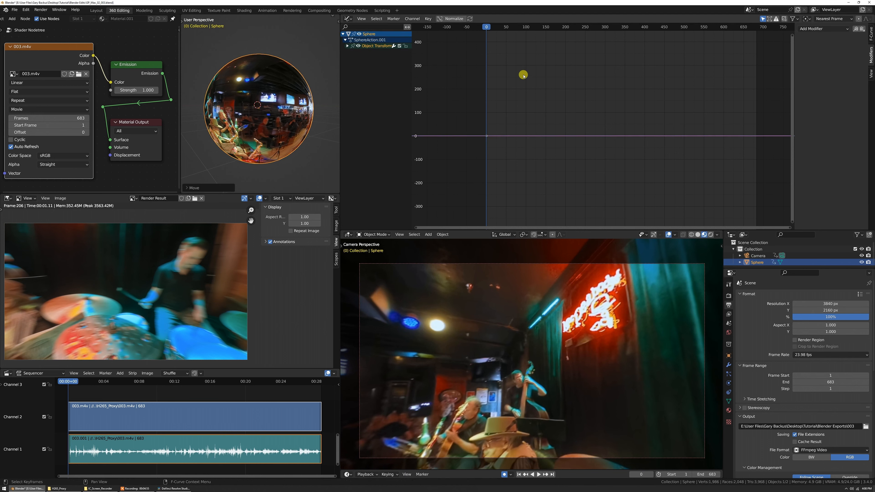
Play forward to frame 181 and set the sphere's X, Y and Z location to 0 m there
key("space")
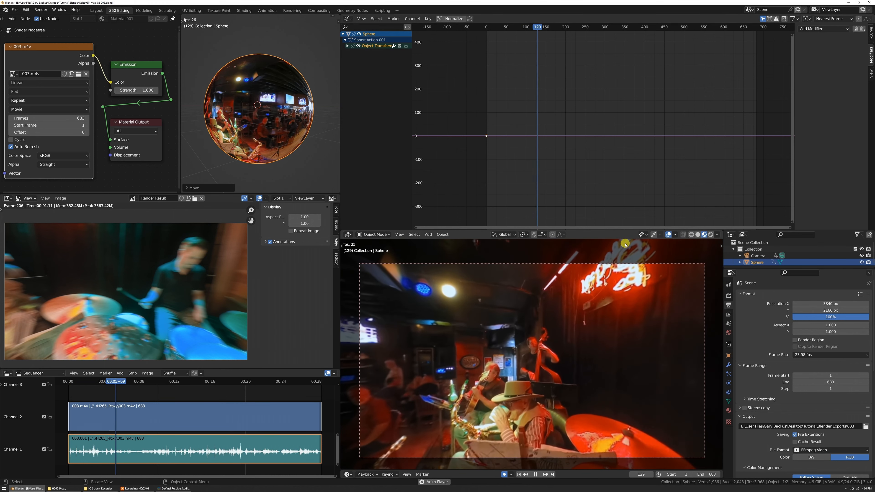
key("space")
left_click(728, 333)
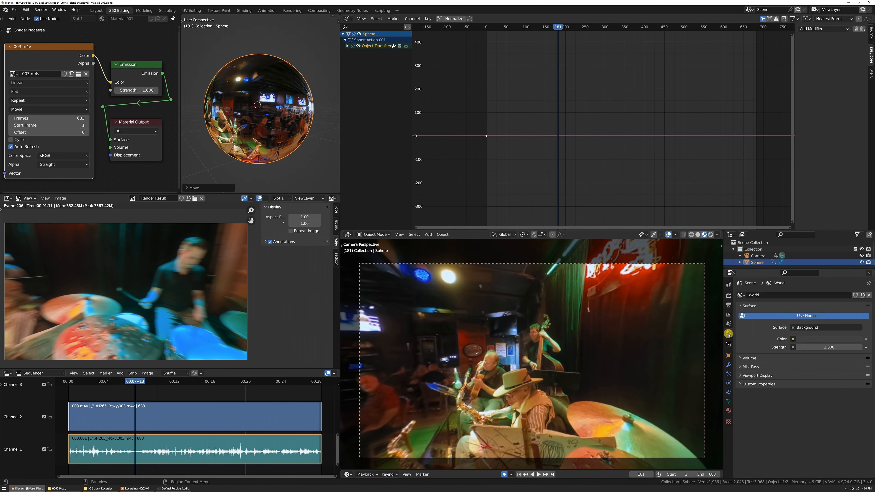
left_click(729, 356)
left_click_drag(834, 315, 834, 329)
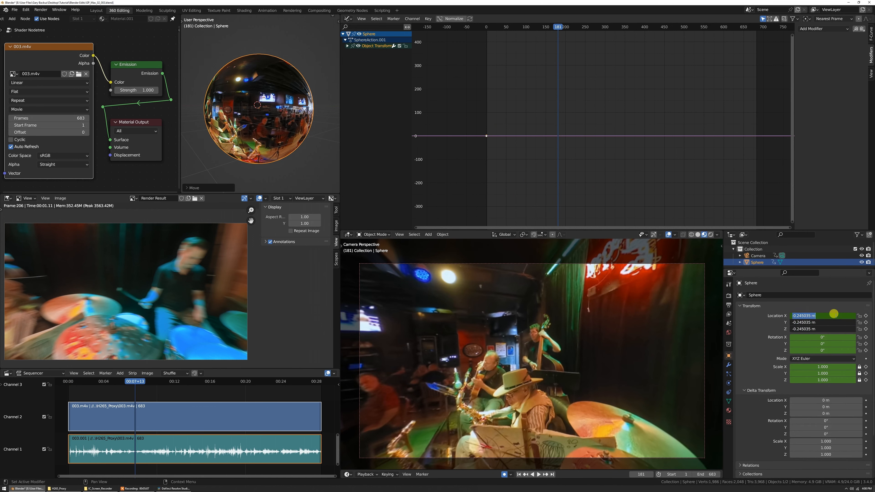
type("0")
key("Return")
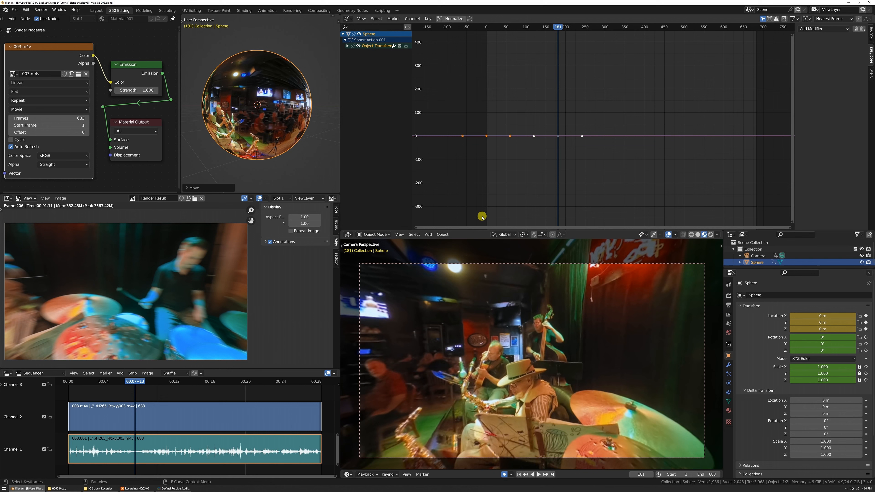
Play back the sphere's location animation from frame 0 to review the transition, and return to frame 0
key("Home")
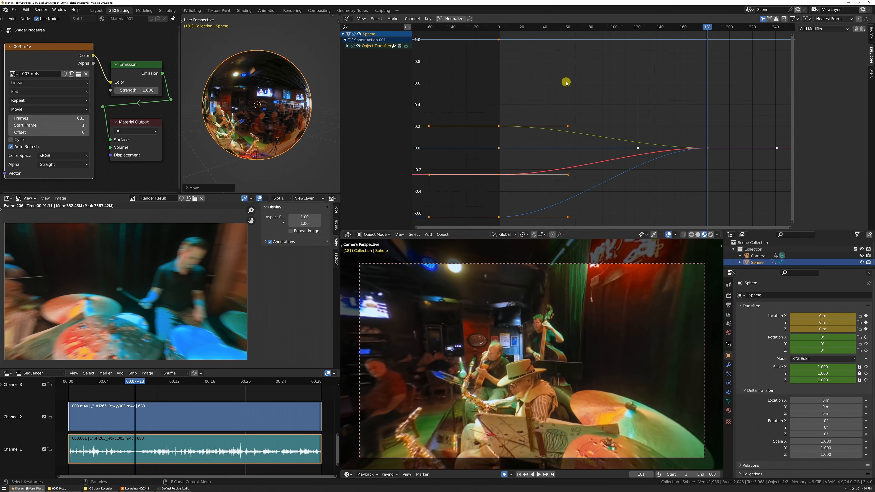
left_click_drag(515, 28, 498, 27)
scroll(492, 109, "down", 4)
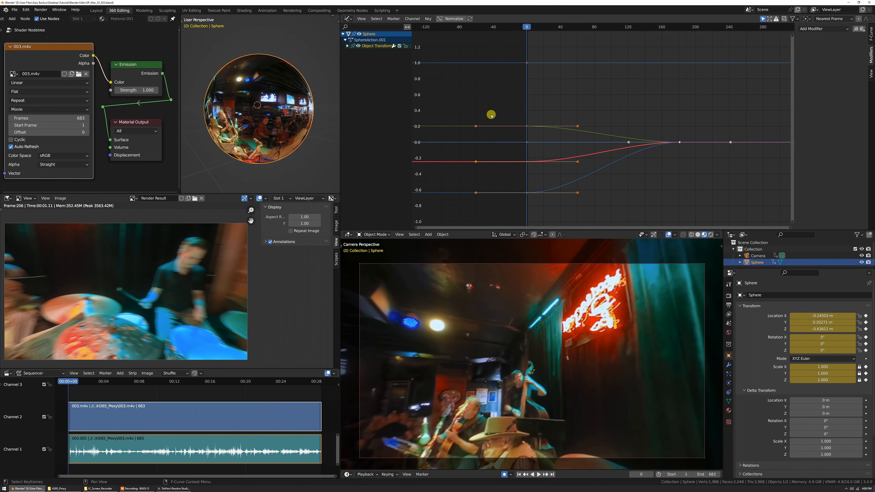
key("space")
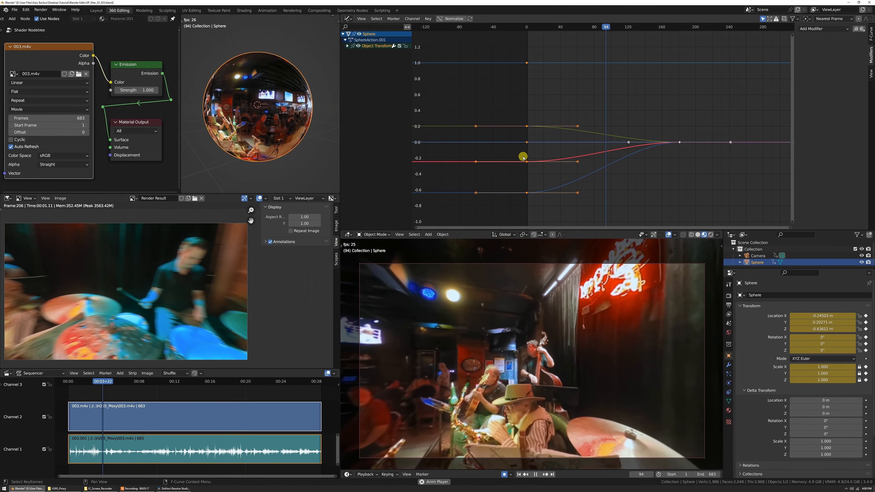
key("space")
left_click_drag(581, 30, 548, 29)
key("space")
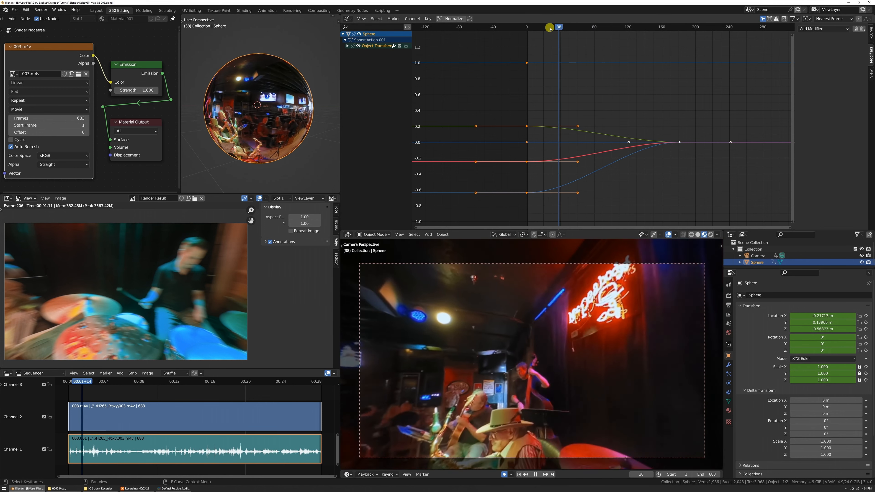
left_click_drag(573, 28, 519, 33)
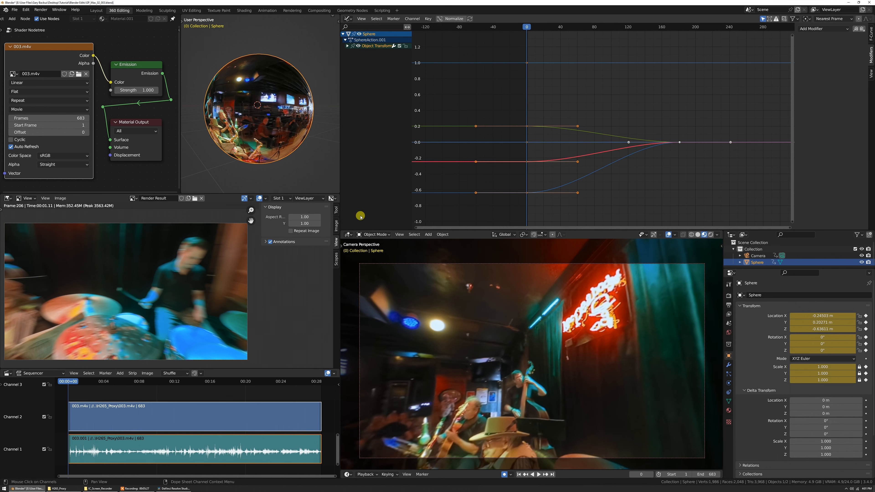
Try a Z location of about -1.036 m for the sphere at frame 0, play it back, and undo the change
middle_click_drag(301, 126, 415, 156)
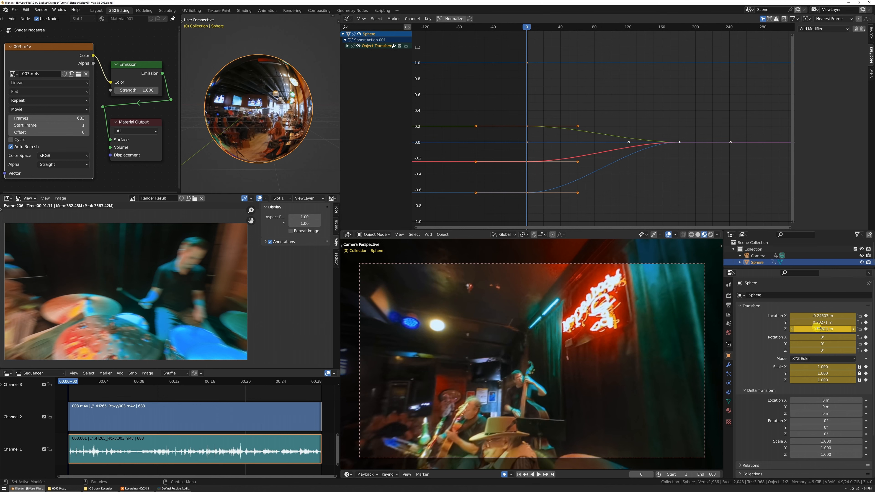
left_click_drag(808, 329, 775, 328)
key("Home")
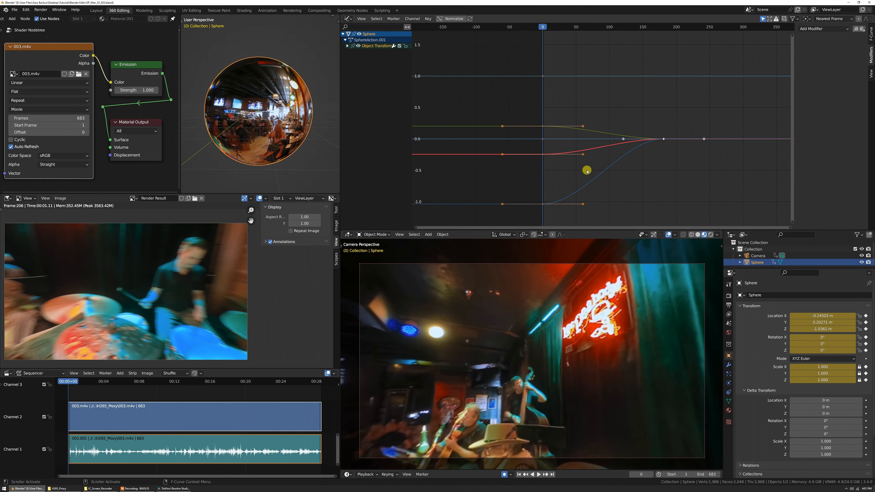
key("space")
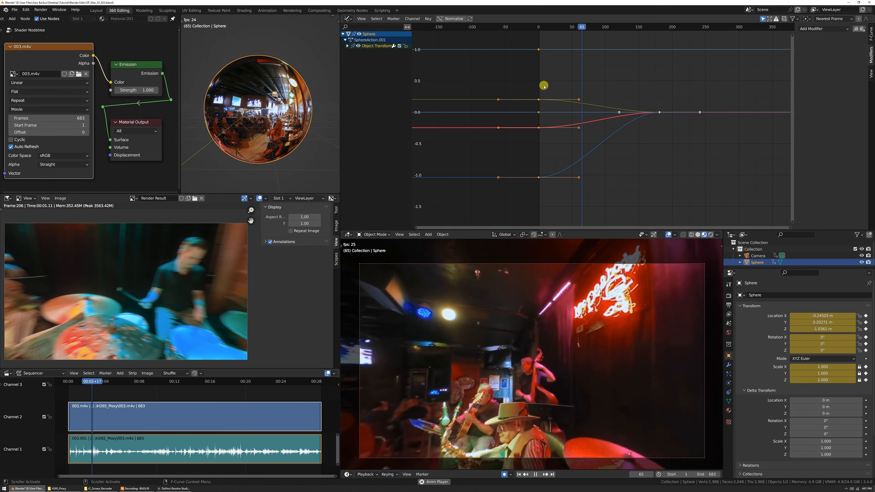
key("space")
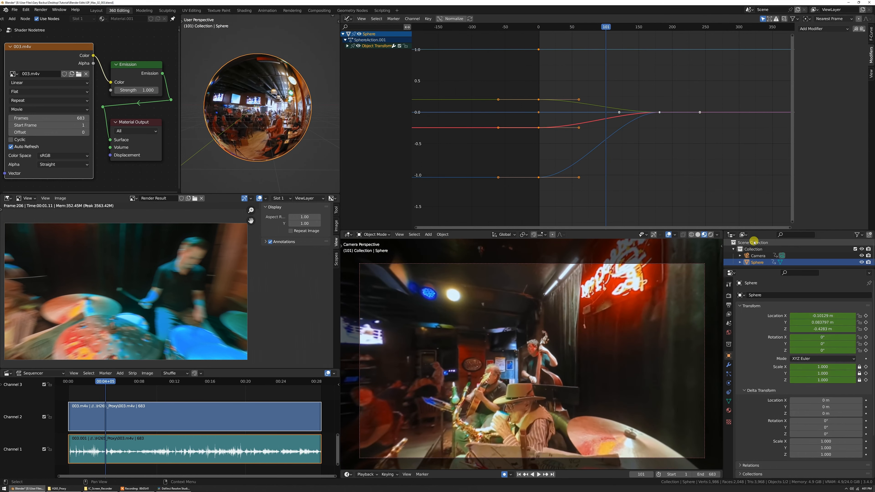
key("ctrl+z")
Lower the sphere's Z location keyframe at frame 0 to about -0.724 m, and play back the move
scroll(543, 173, "up", 4)
left_click(512, 162)
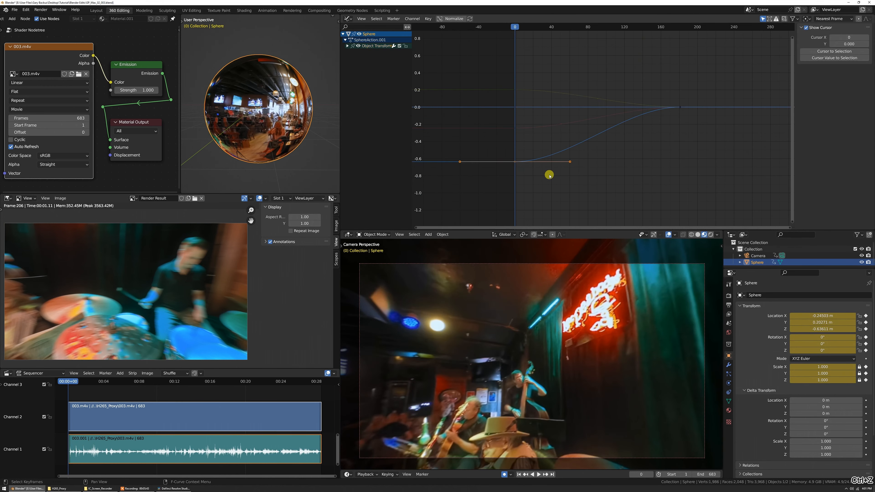
key("g")
key("y")
left_click(546, 180)
key("space")
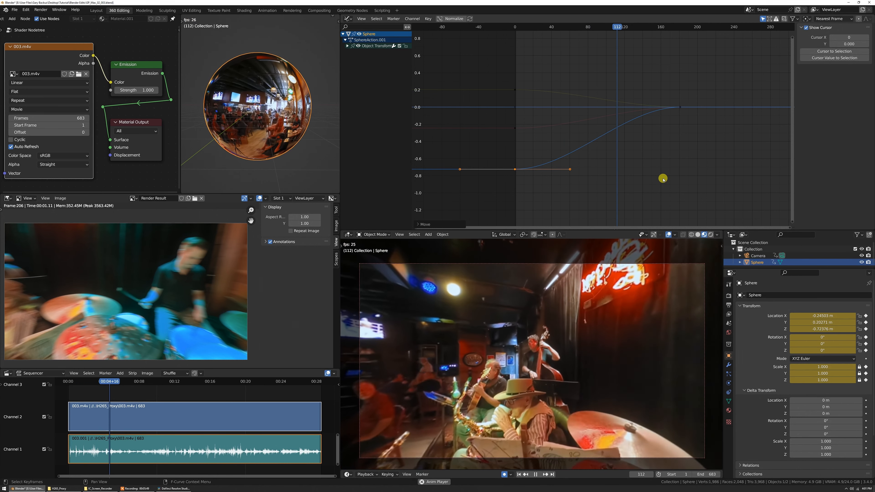
key("space")
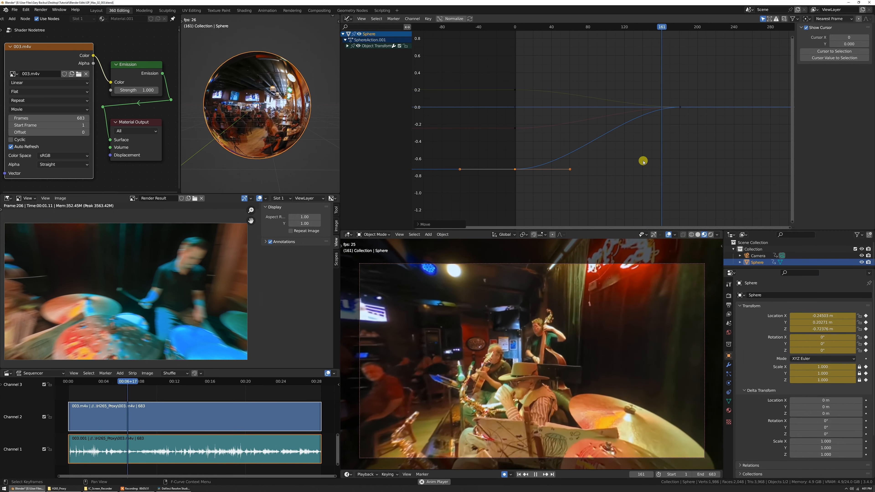
scroll(617, 179, "down", 3)
scroll(605, 148, "down", 5)
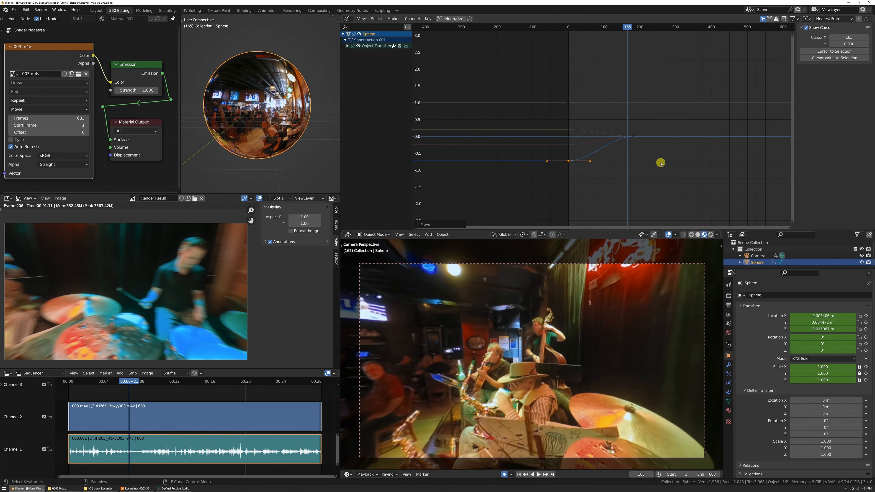